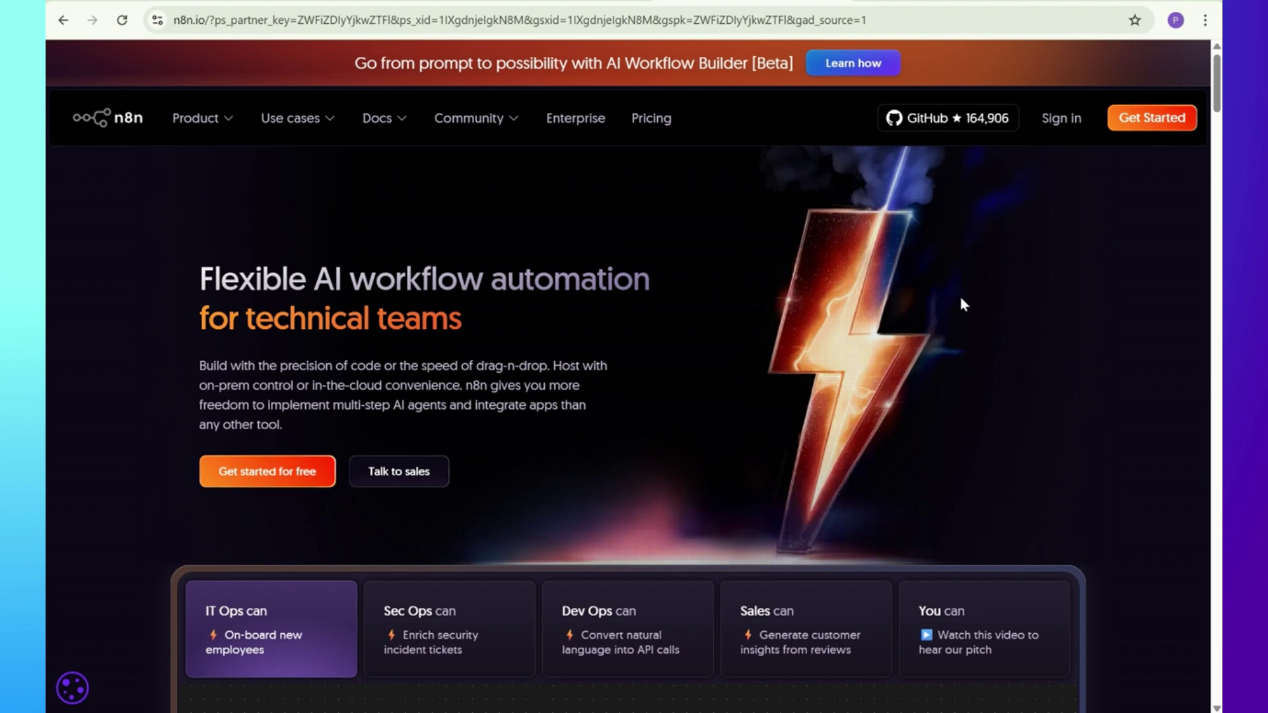
# Open n8n's pricing page and review the Starter, Pro, Business and Enterprise cloud plans.
pyautogui.click(644, 122)
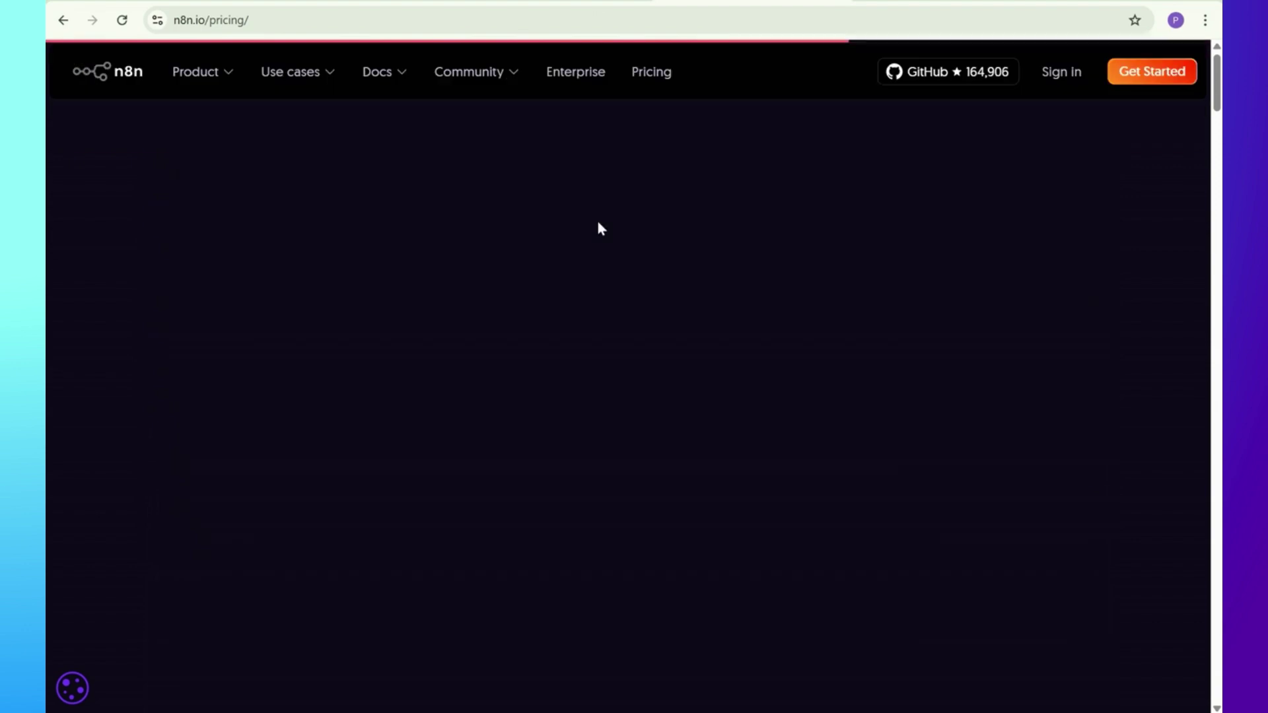
pyautogui.scroll(-3, 480, 227)
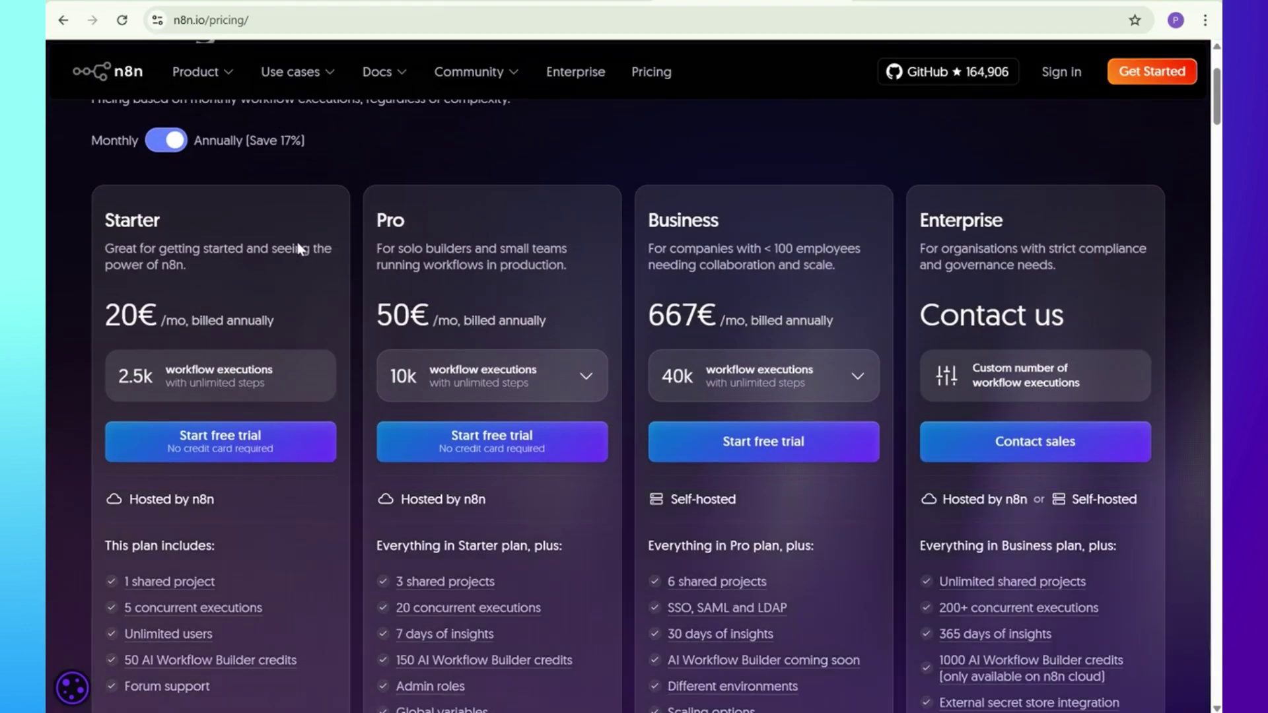
pyautogui.scroll(-3, 275, 243)
pyautogui.scroll(3, 275, 243)
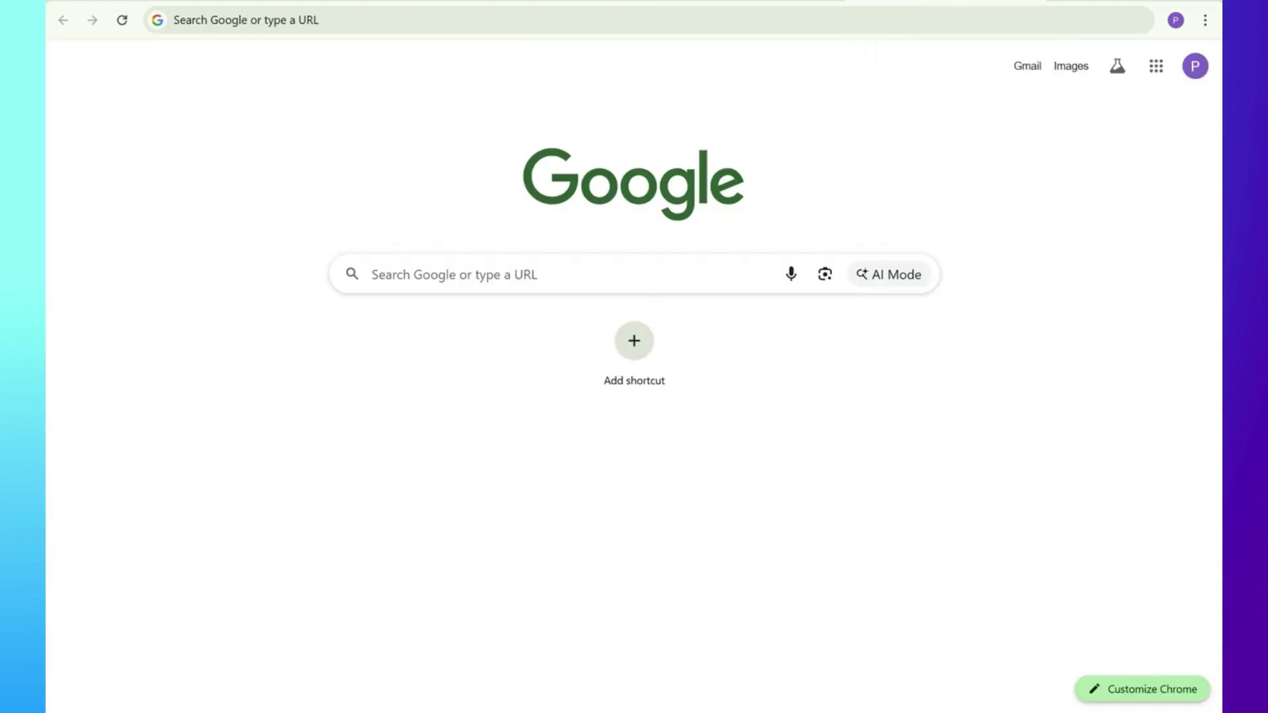
# Search Google for "render" in a new browser tab and open the Render website from the results.
pyautogui.click(945, 1)
pyautogui.click(450, 264)
pyautogui.write('remd')
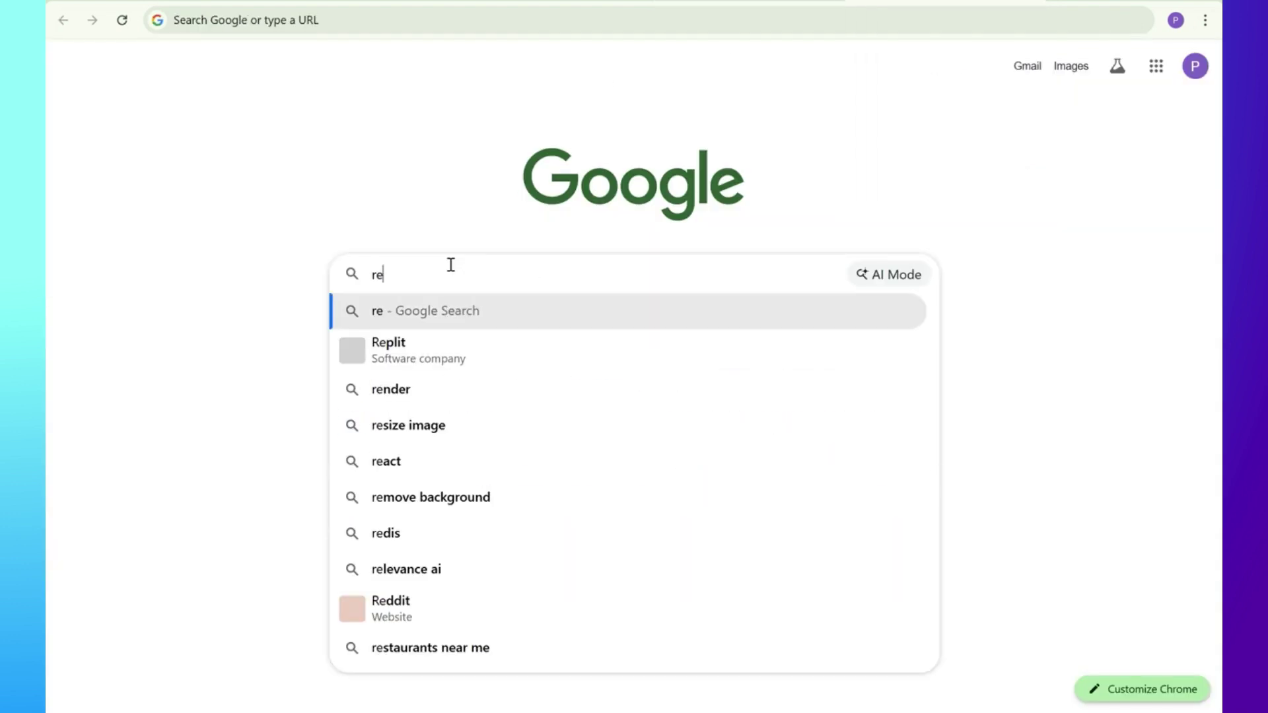
pyautogui.press('BackSpace')
pyautogui.press('BackSpace')
pyautogui.write('nder')
pyautogui.press('Return')
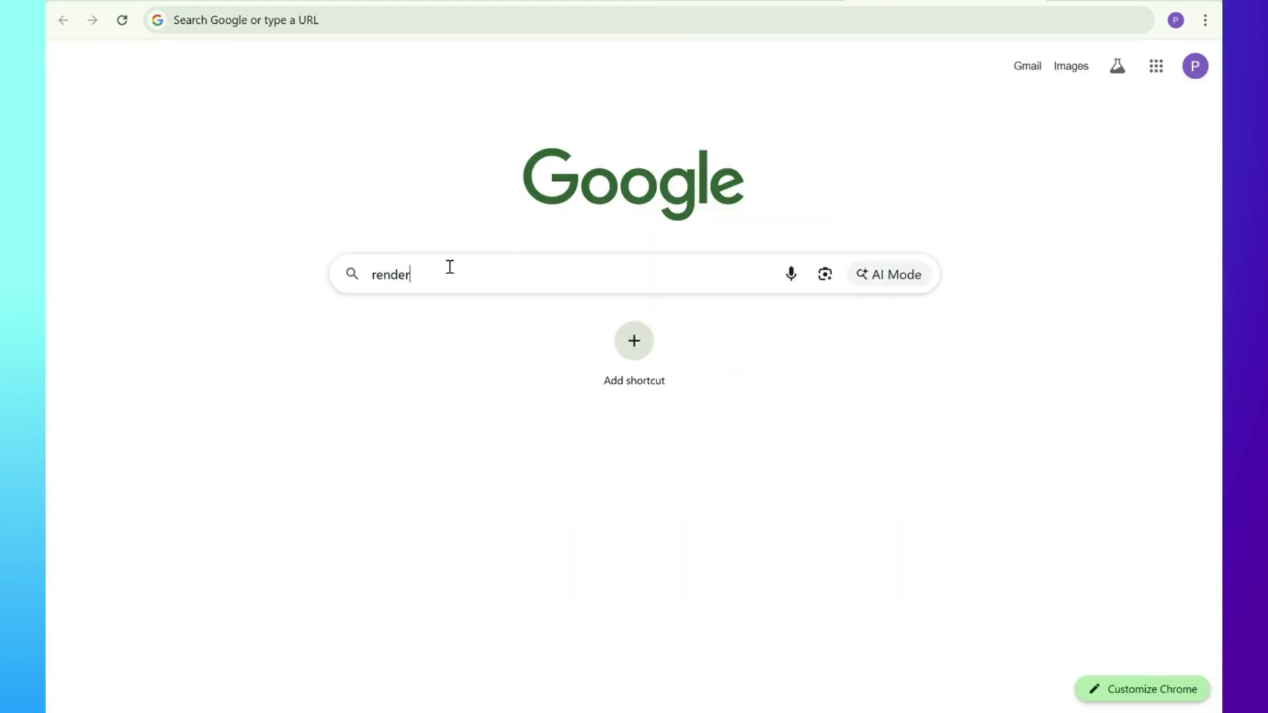
pyautogui.click(362, 236)
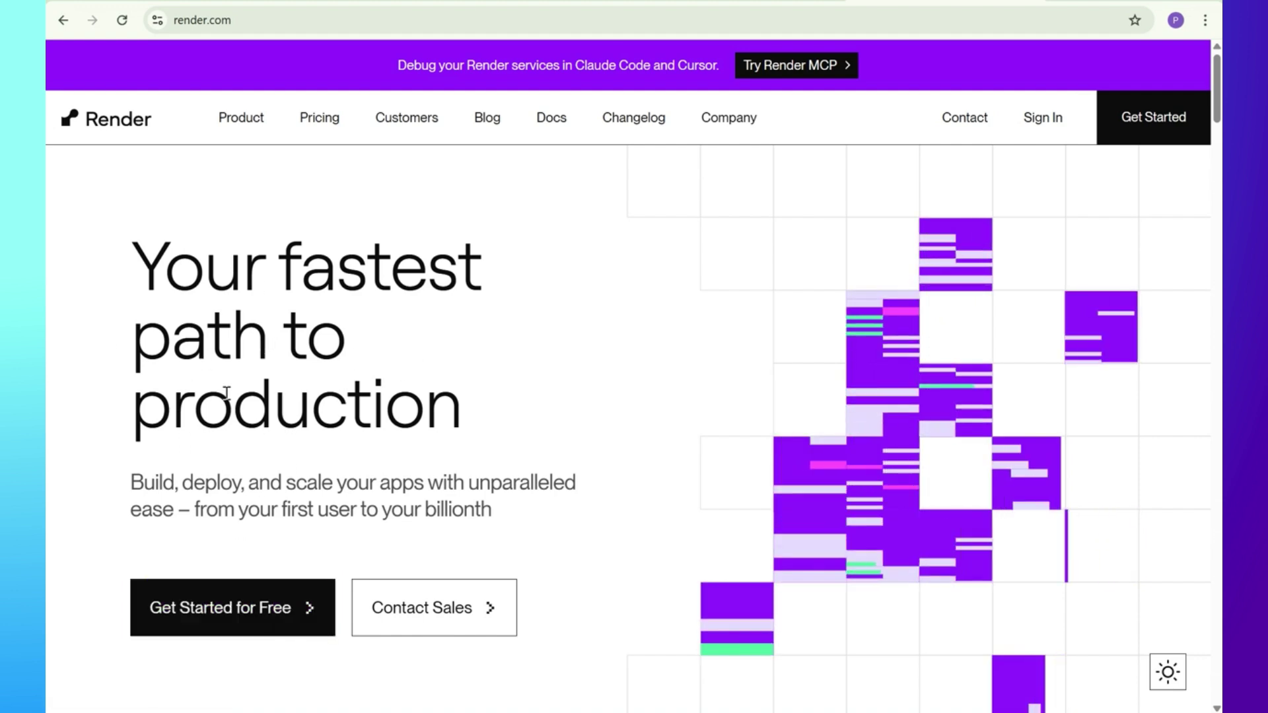
# Register for a free Render account by signing in with the Google account and approving the requested access.
pyautogui.click(255, 604)
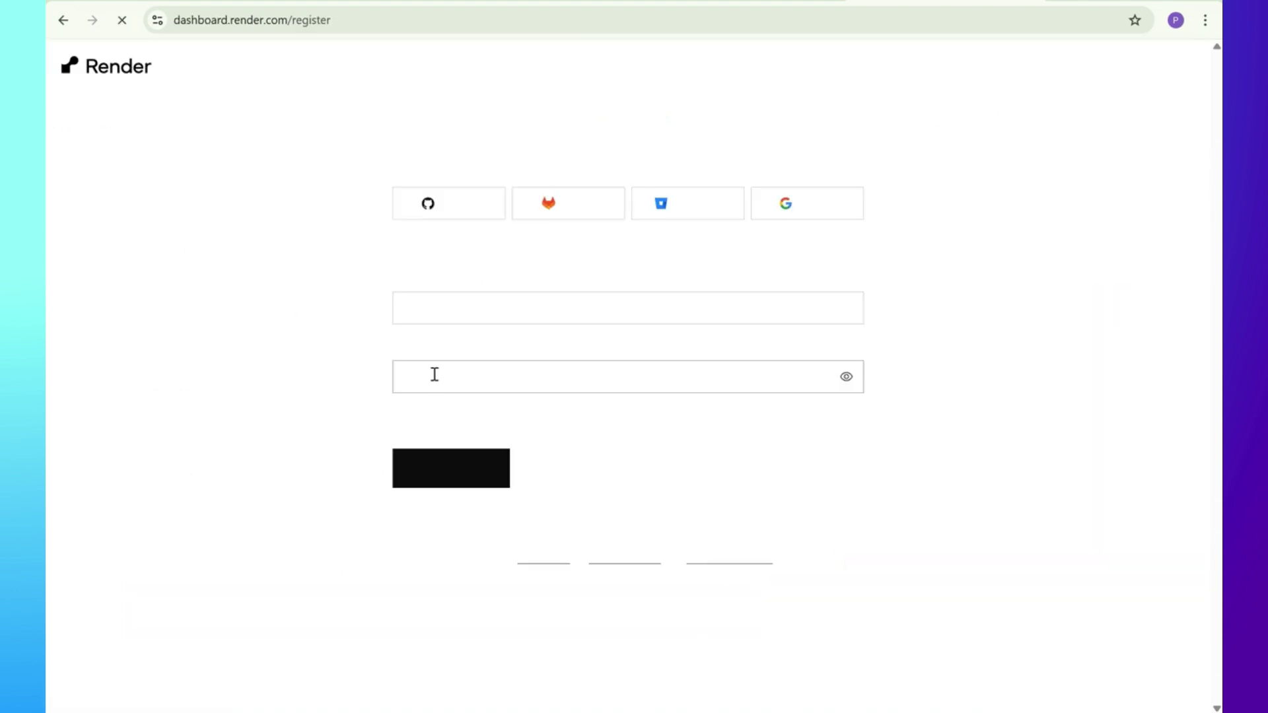
pyautogui.click(808, 208)
pyautogui.click(727, 312)
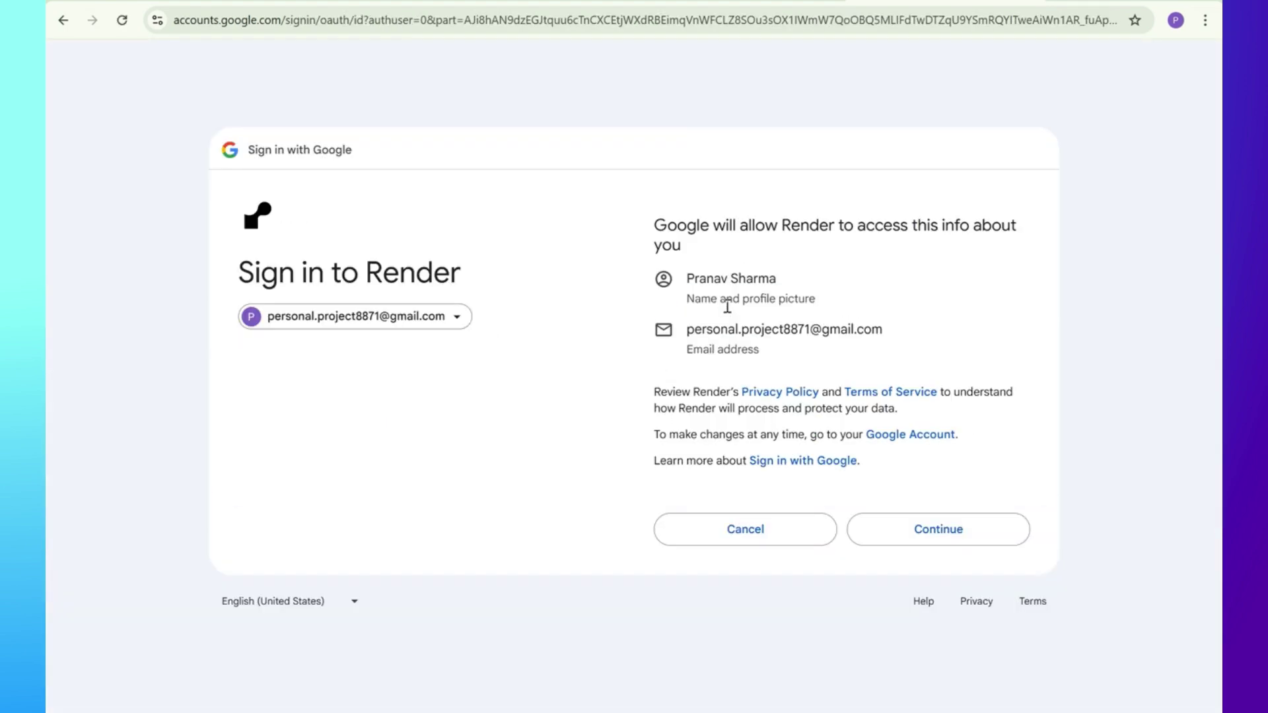
pyautogui.click(914, 522)
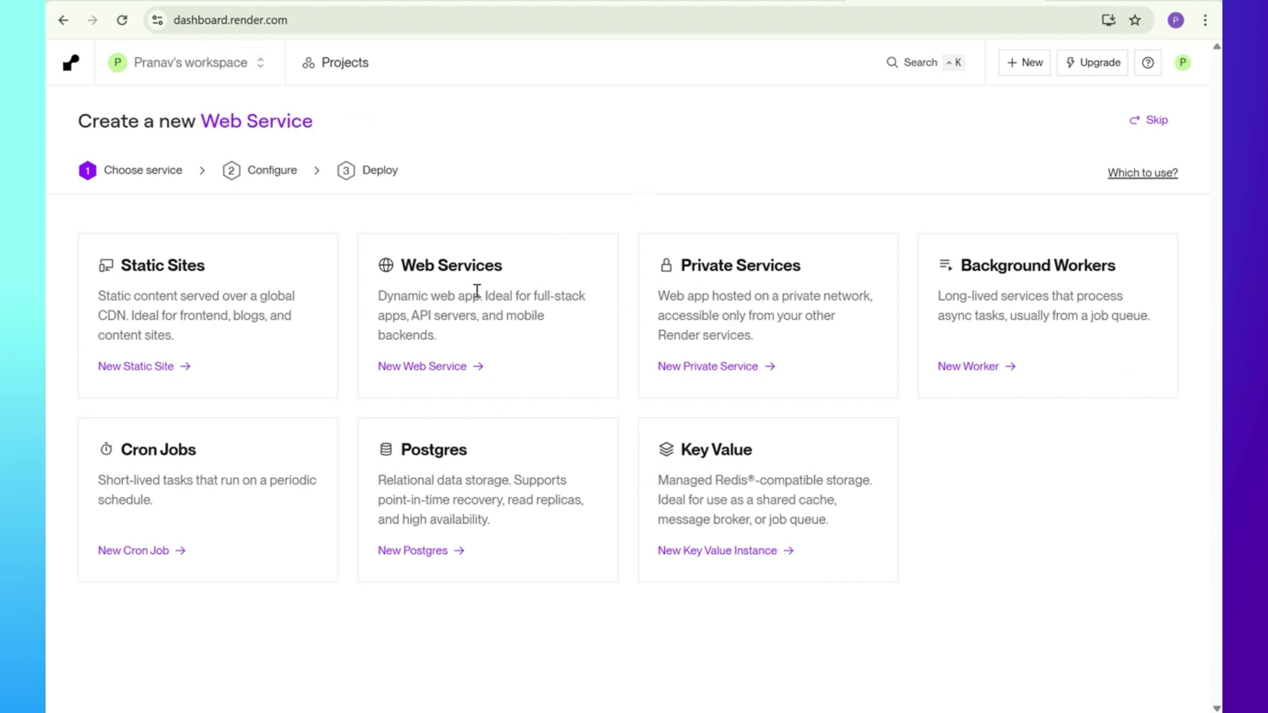
# Start a new Web Service and choose Existing Image as its source code option.
pyautogui.moveTo(379, 299); pyautogui.dragTo(510, 298)
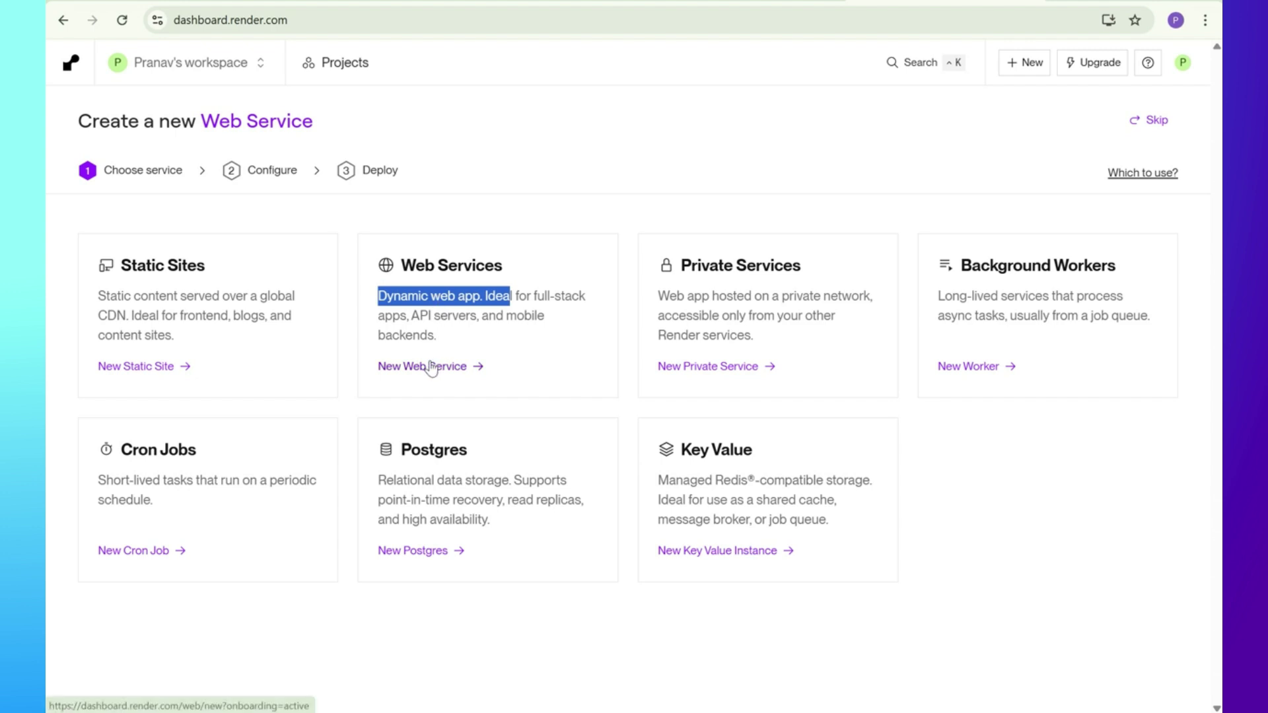
pyautogui.click(390, 370)
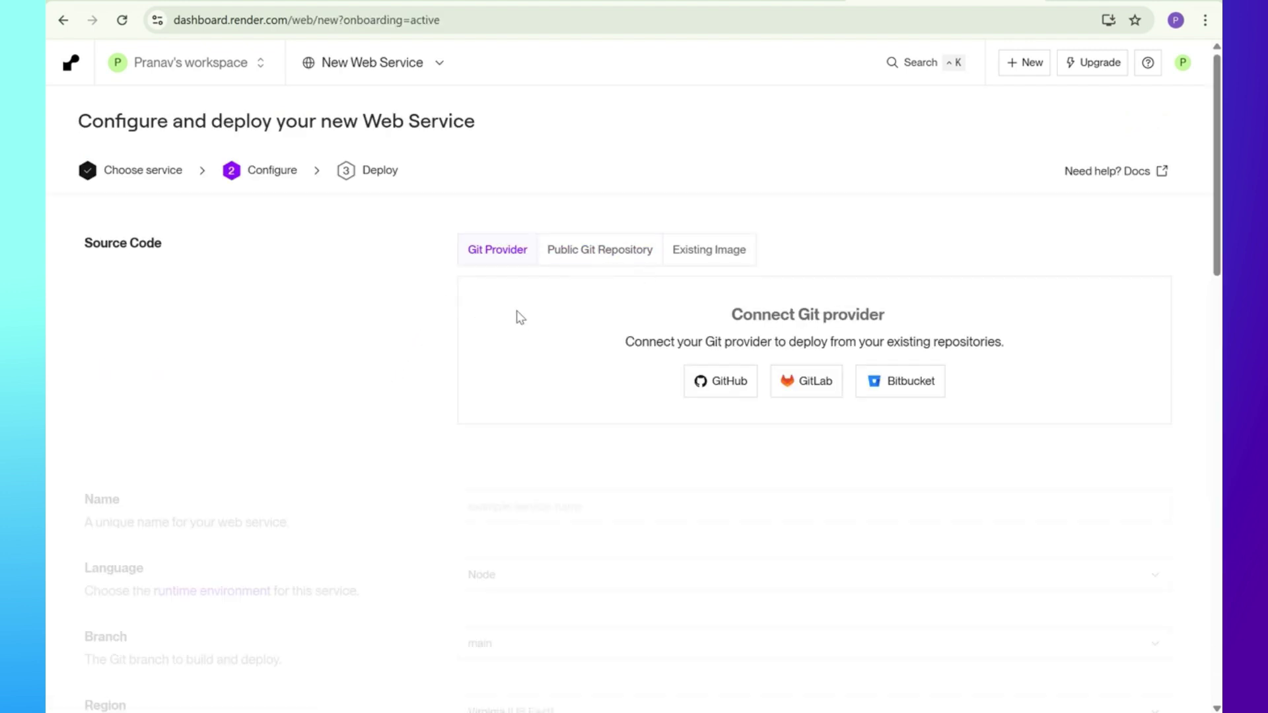
pyautogui.click(563, 251)
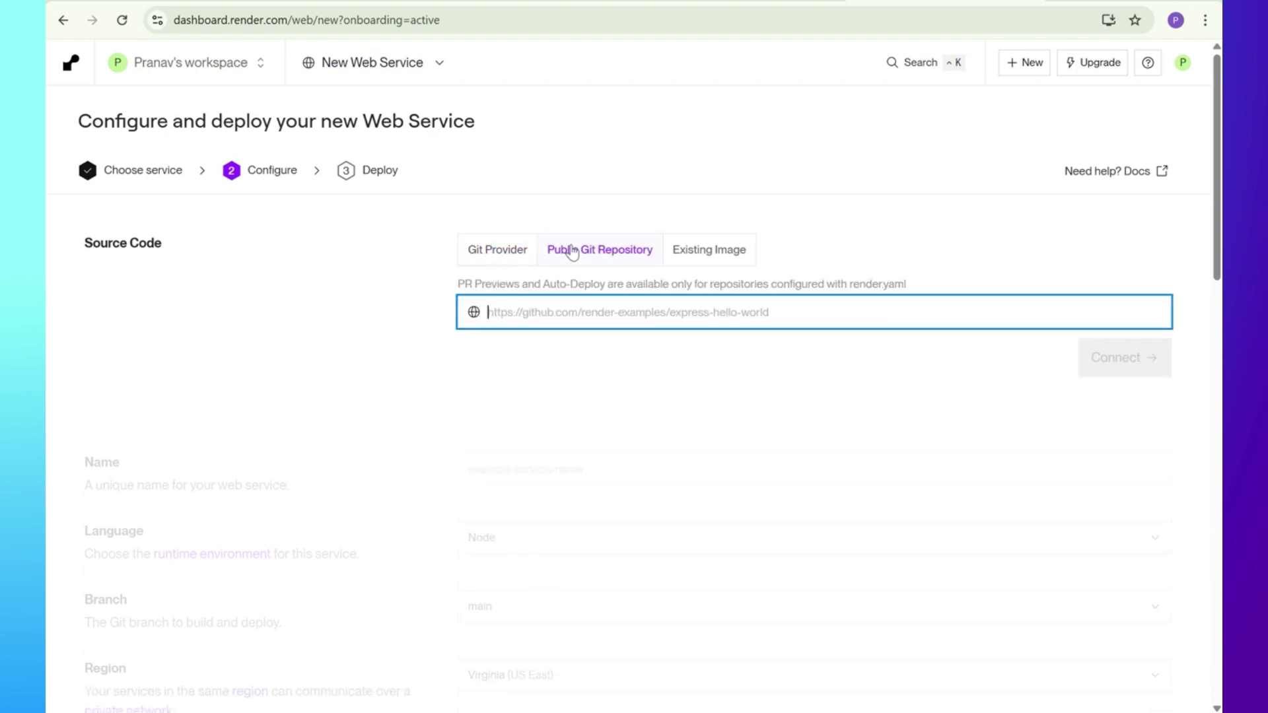
pyautogui.click(688, 265)
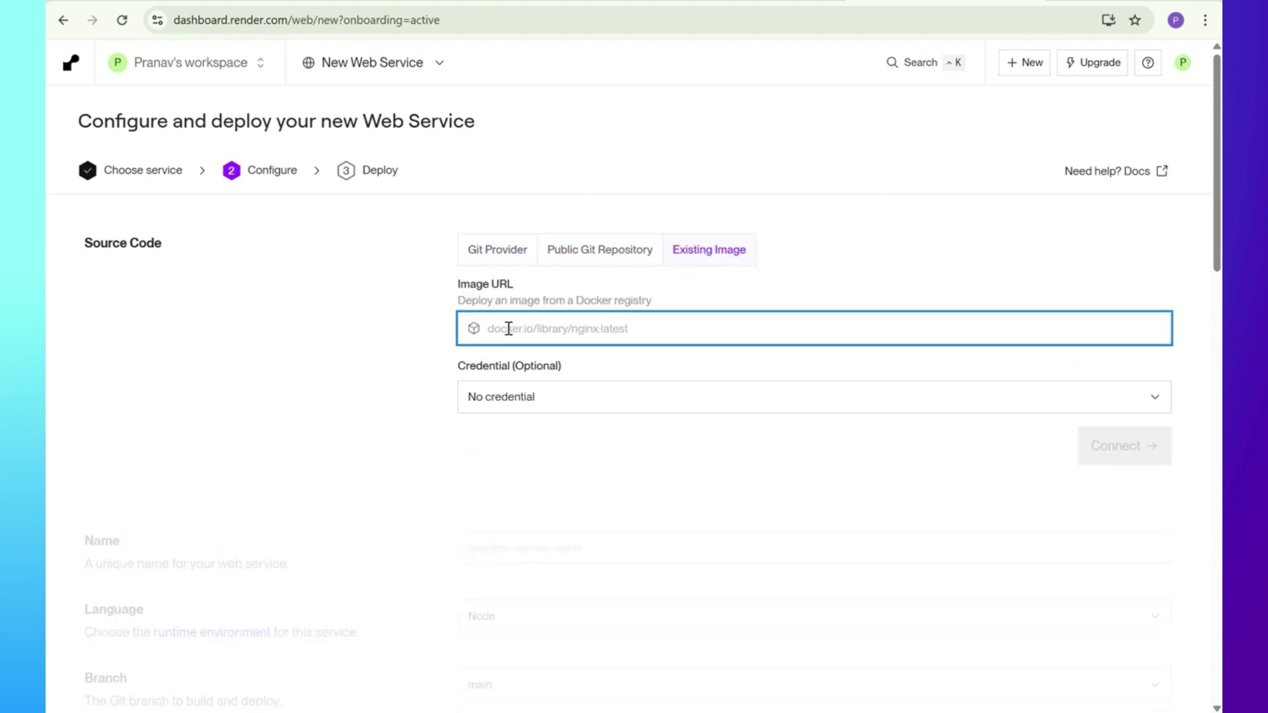
# Copy the image path docker.n8n.io/n8nio/n8n from the n8n Docker Hub page and connect it as the service's image URL.
pyautogui.click(562, 2)
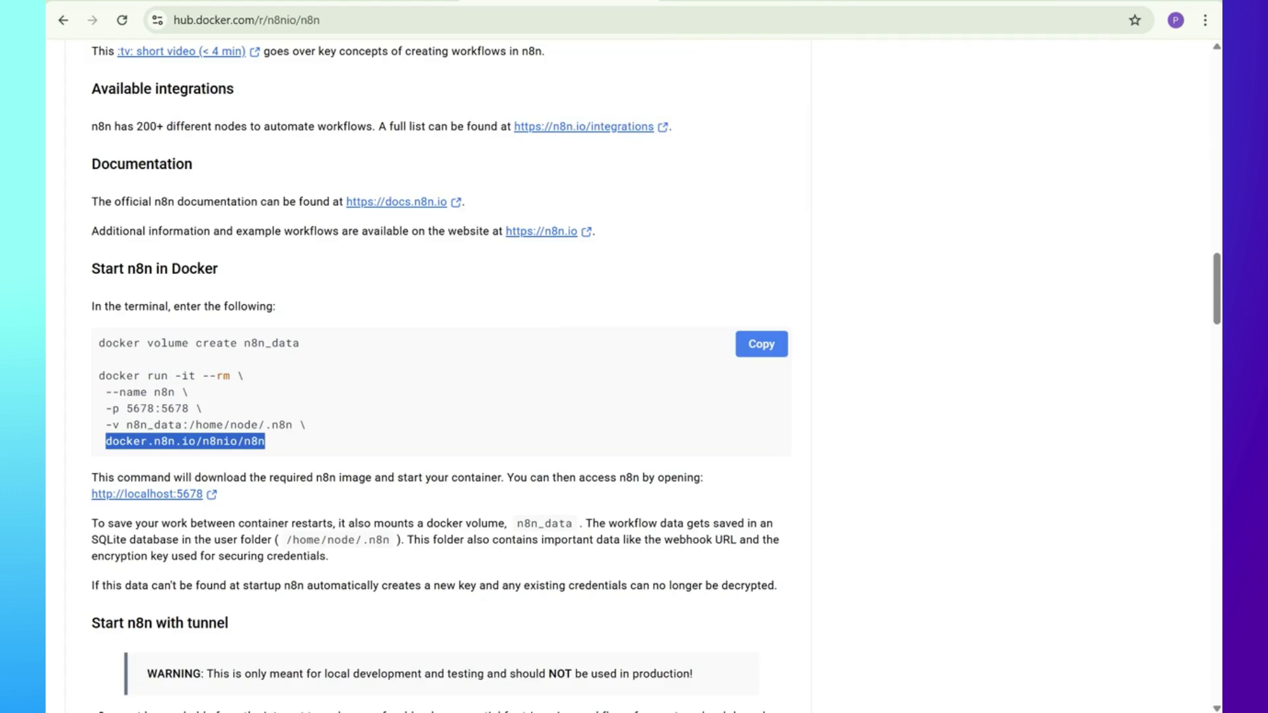
pyautogui.scroll(15, 529, 205)
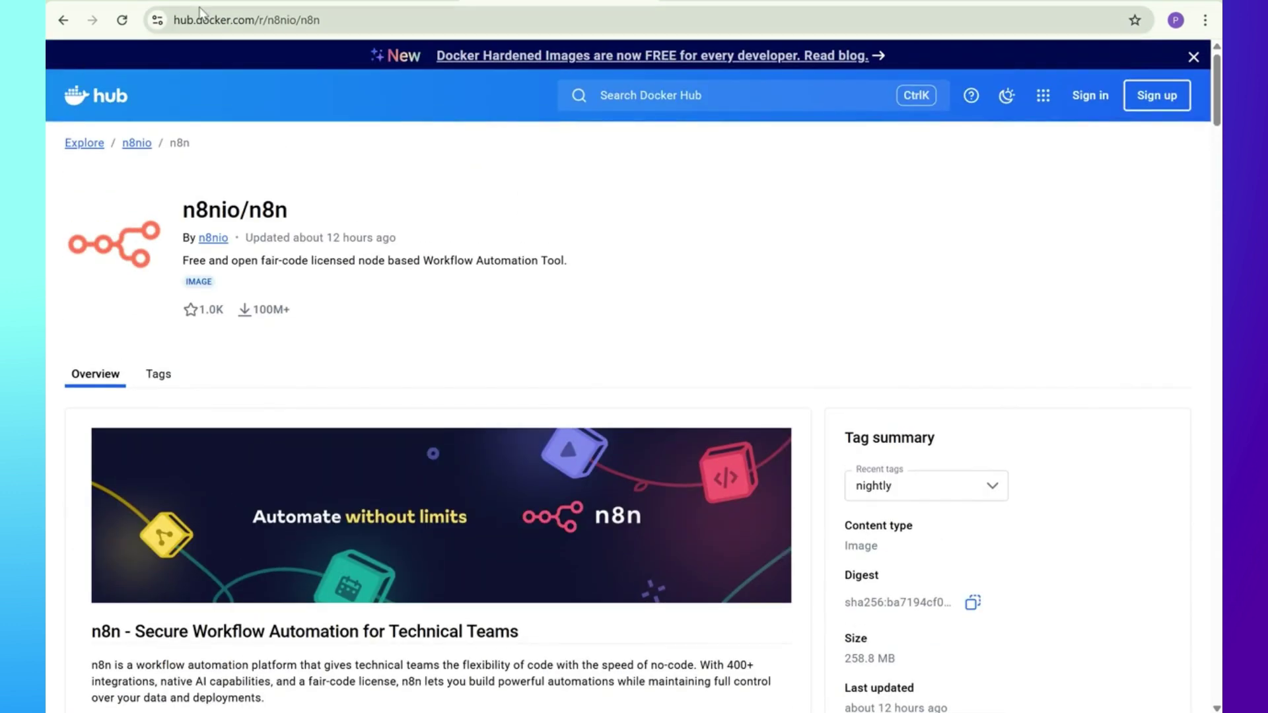
pyautogui.scroll(-20, 354, 112)
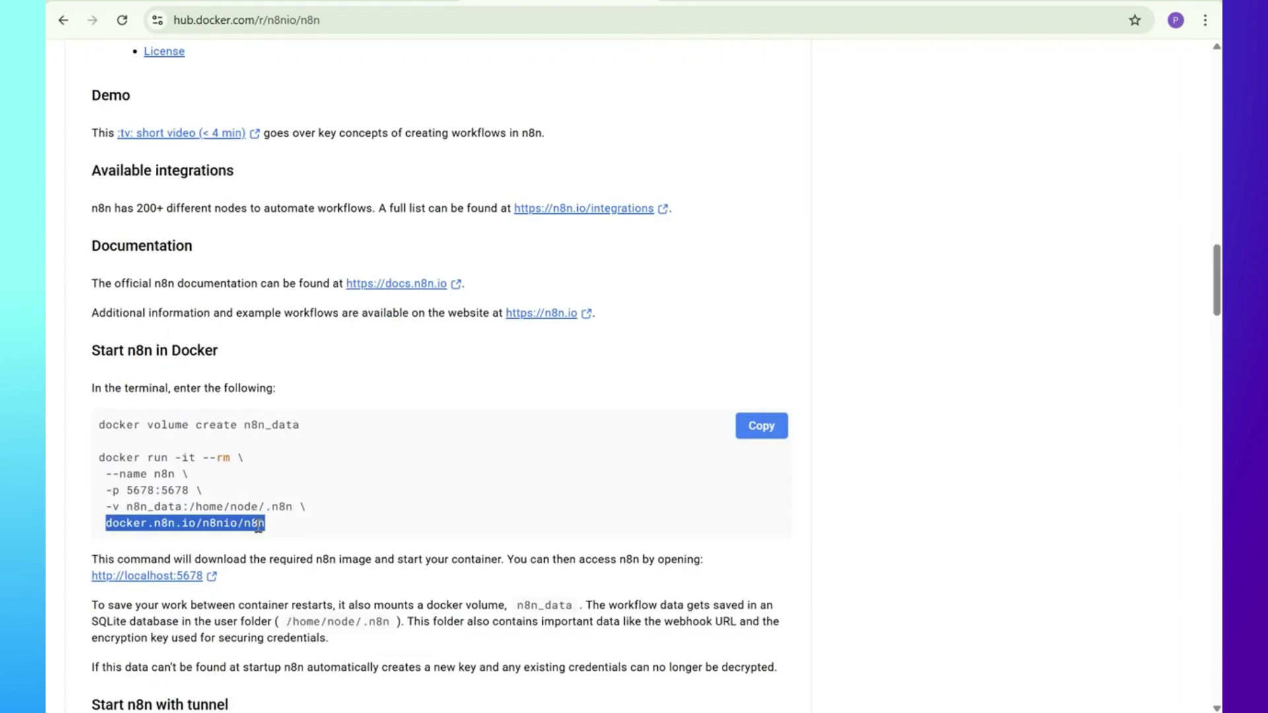
pyautogui.moveTo(268, 524); pyautogui.dragTo(113, 522)
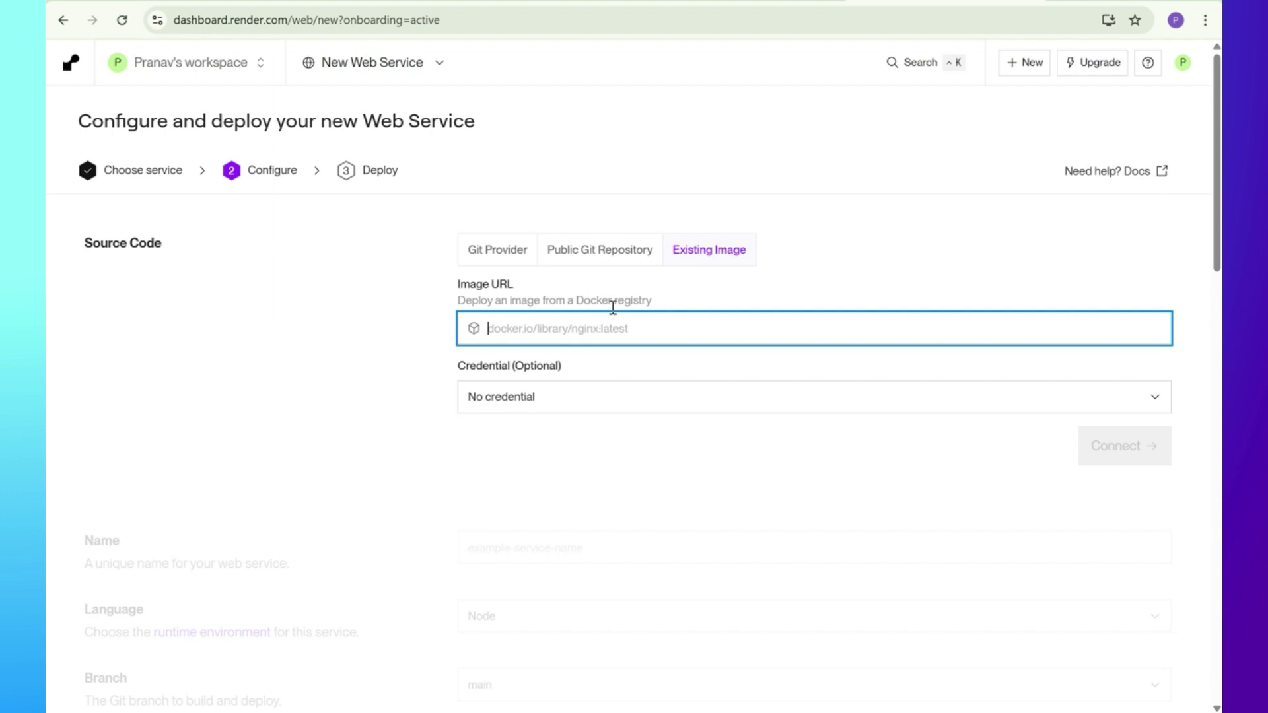
pyautogui.write('docker.n8n.io/n8nio/n8n')
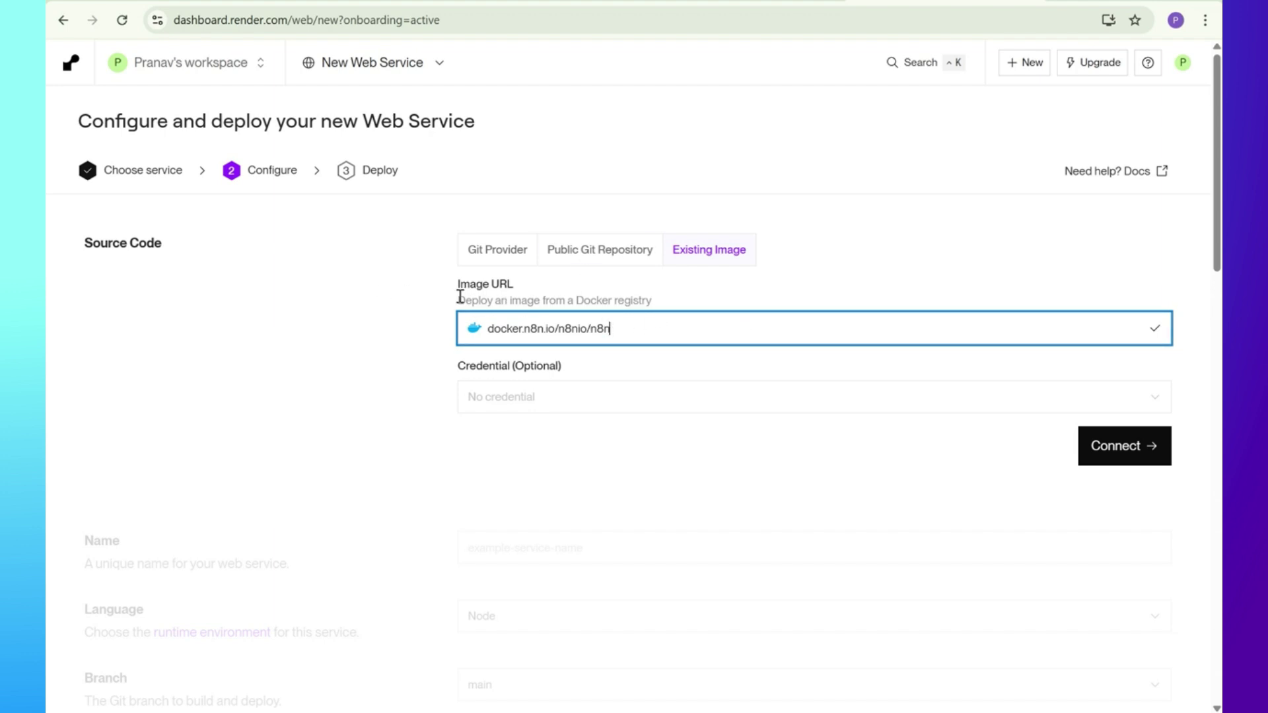
pyautogui.click(1156, 461)
# Name the web service n8n_personal and select the Free instance type for hobby projects.
pyautogui.doubleClick(533, 354)
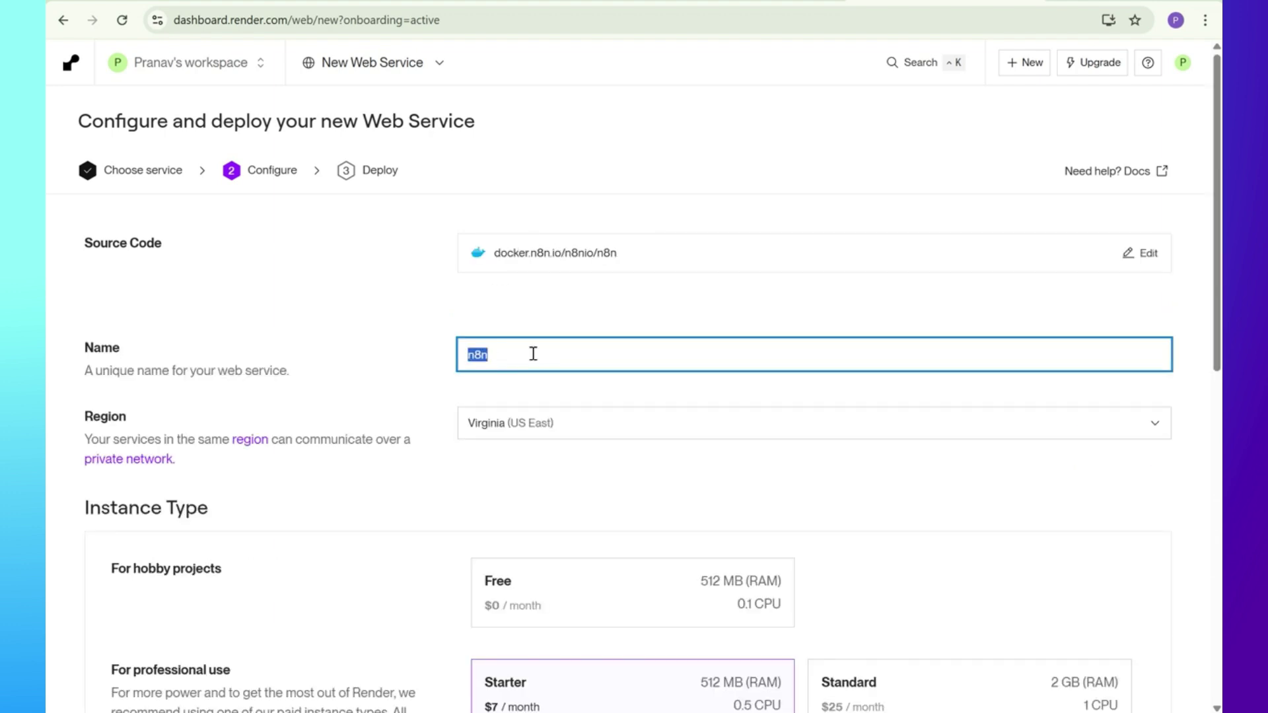
pyautogui.write('n8n_personal')
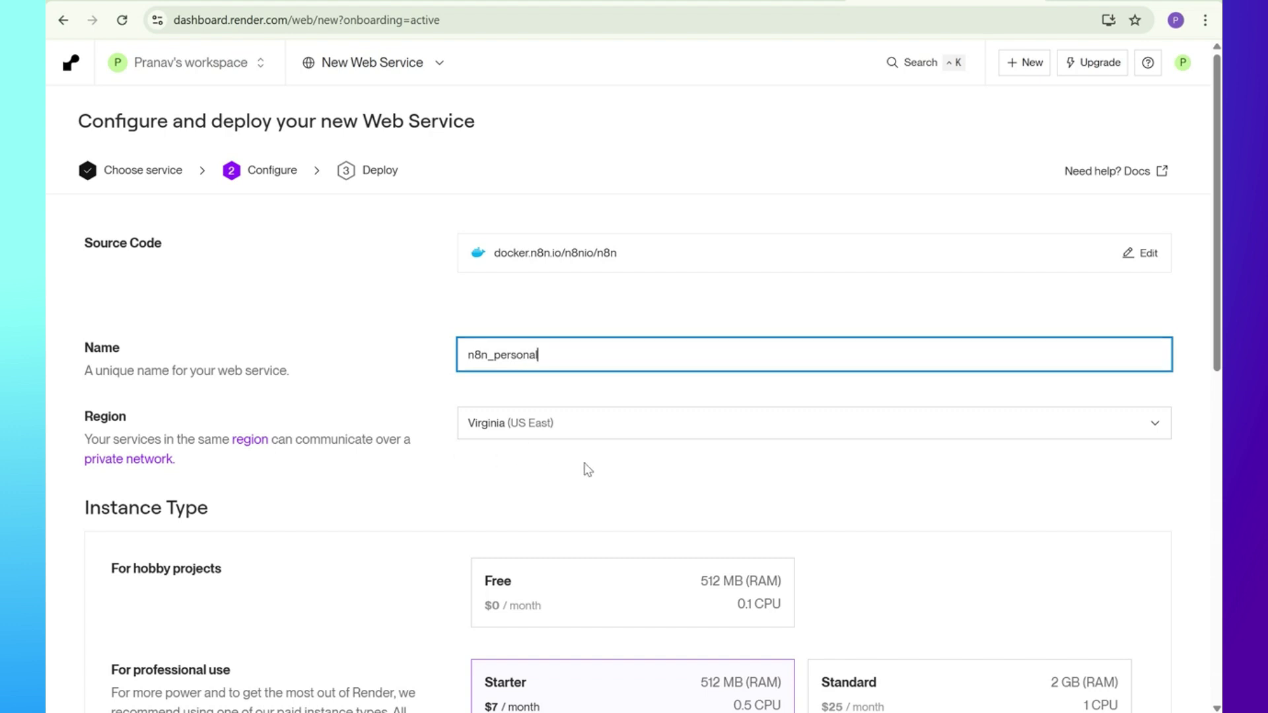
pyautogui.scroll(-3, 581, 462)
pyautogui.scroll(-1, 400, 412)
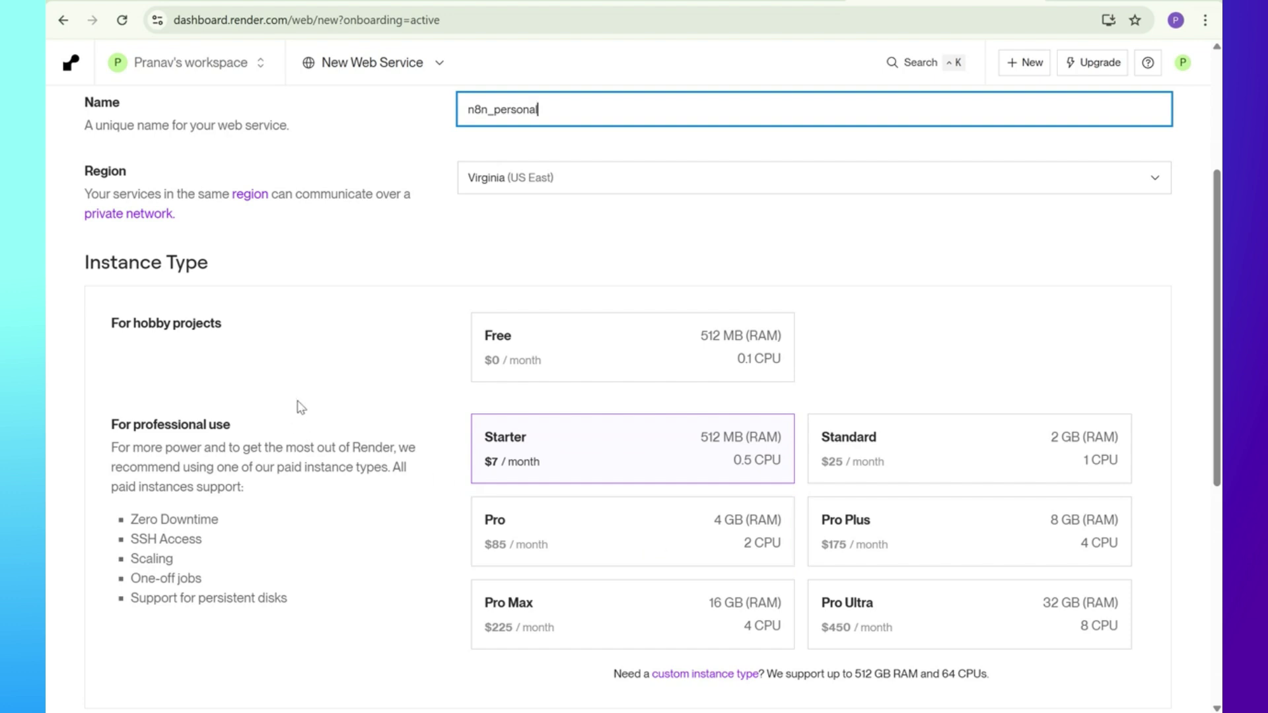
pyautogui.click(553, 358)
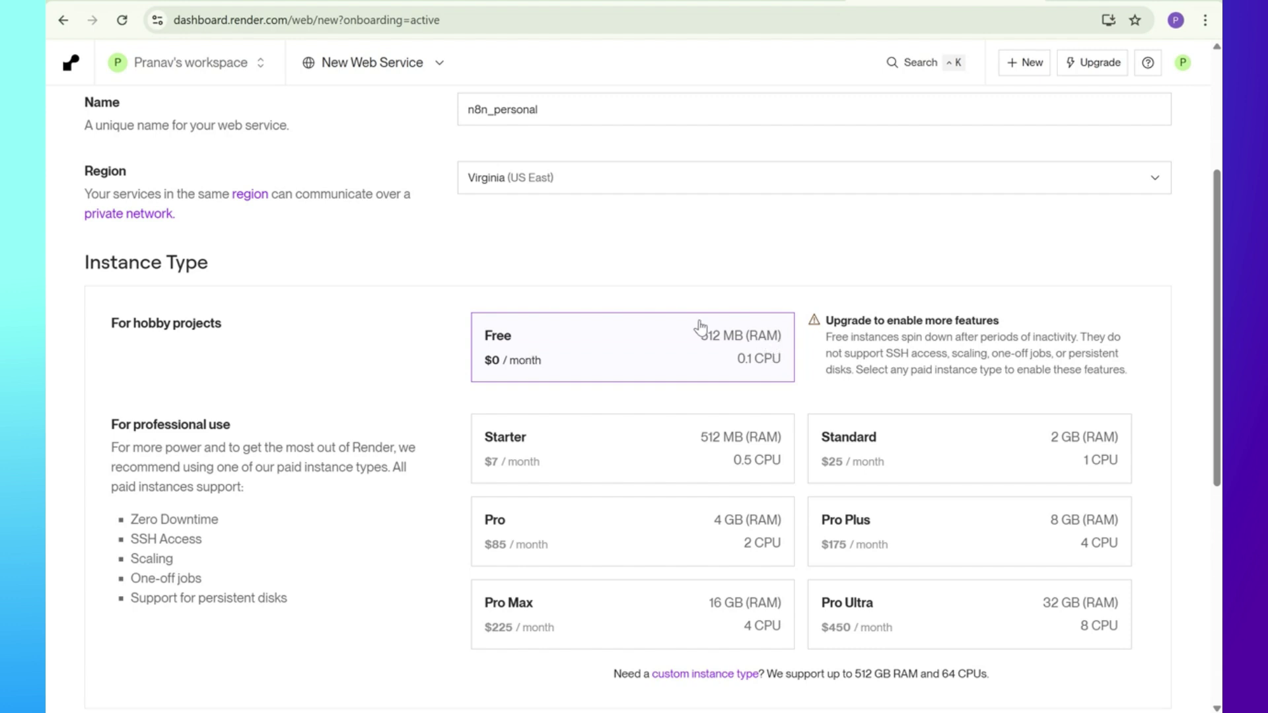
# Deploy the web service without environment variables and dismiss the notice about the new logs look.
pyautogui.scroll(-7, 700, 327)
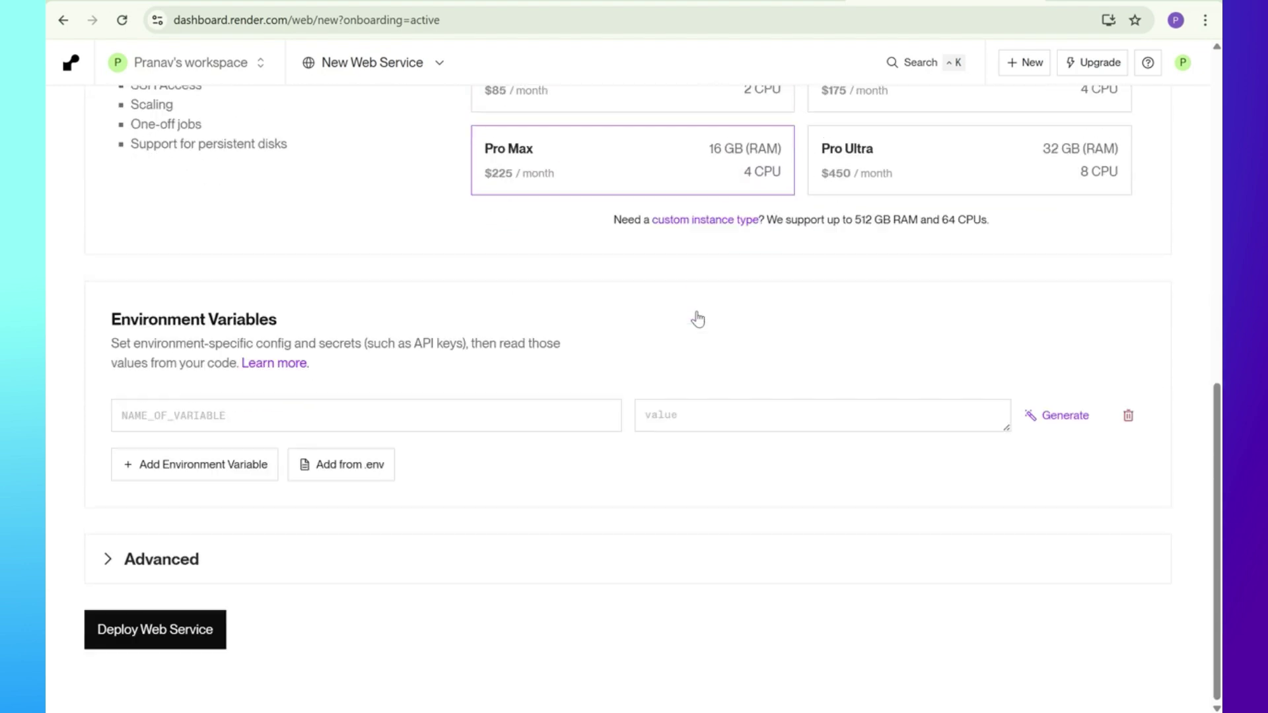
pyautogui.click(148, 634)
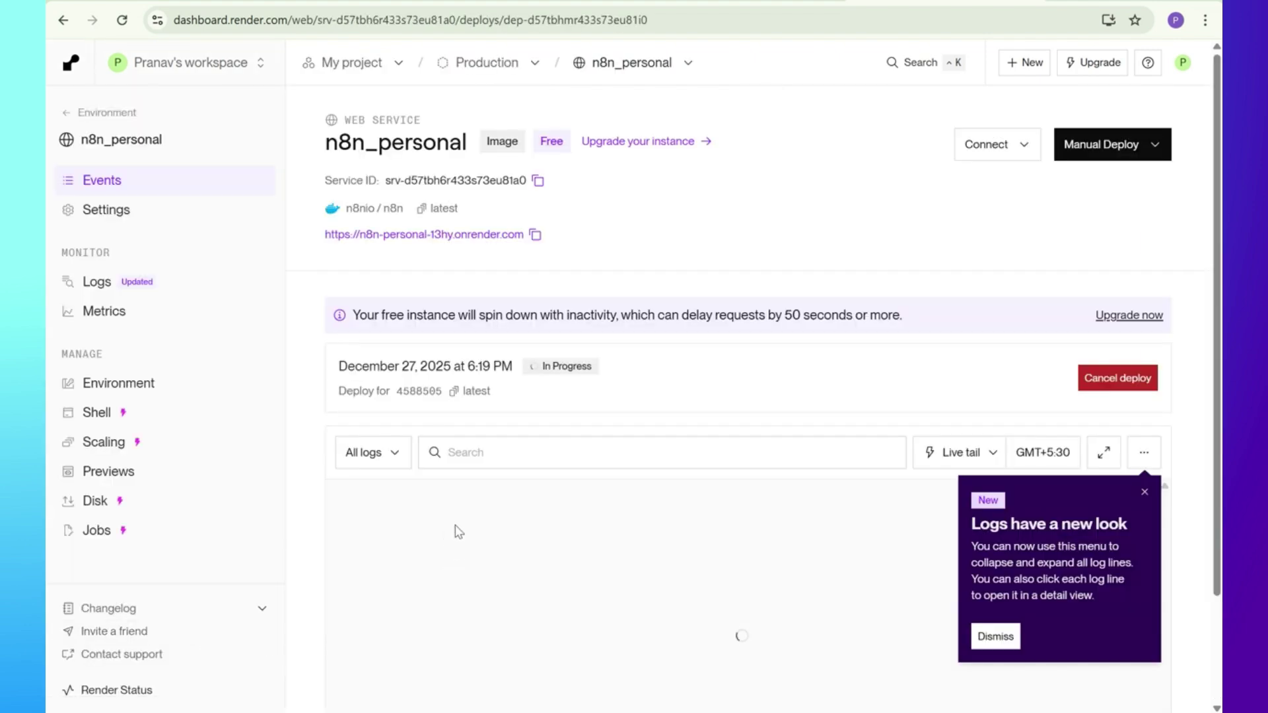
pyautogui.click(1143, 492)
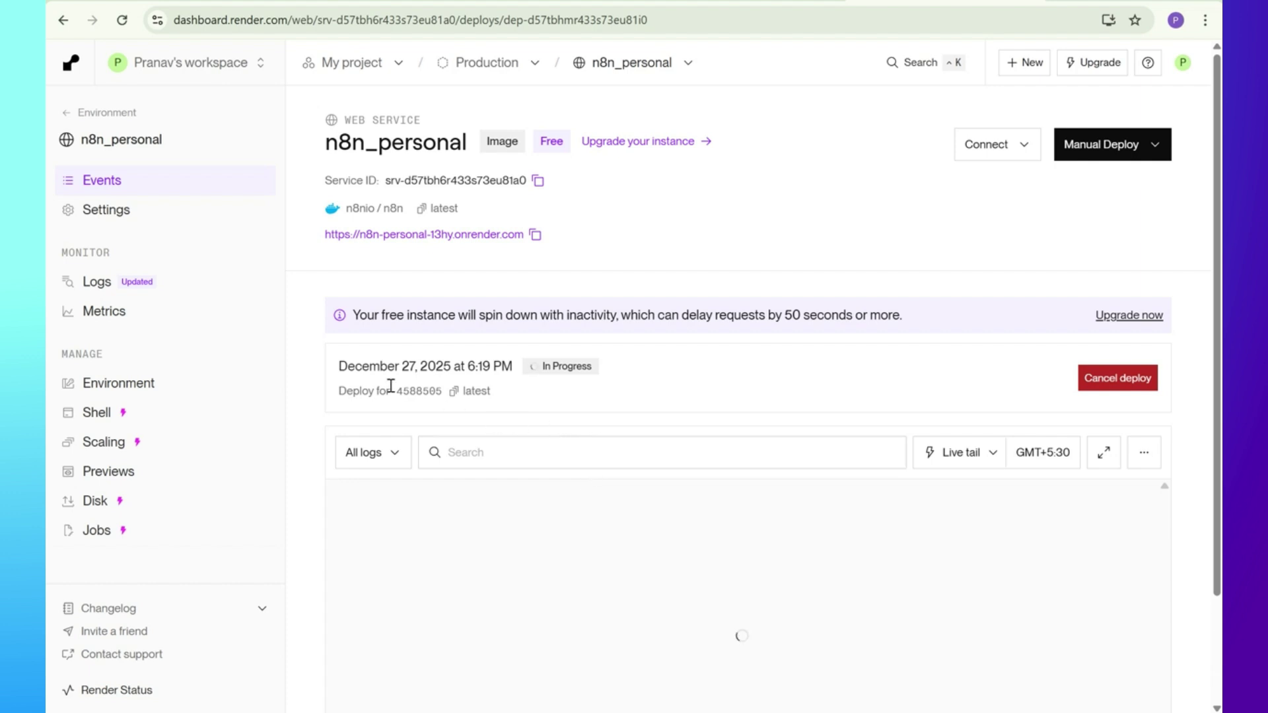
# Glance at the deploy log and open the n8n_personal service's public onrender.com URL.
pyautogui.scroll(-1, 440, 500)
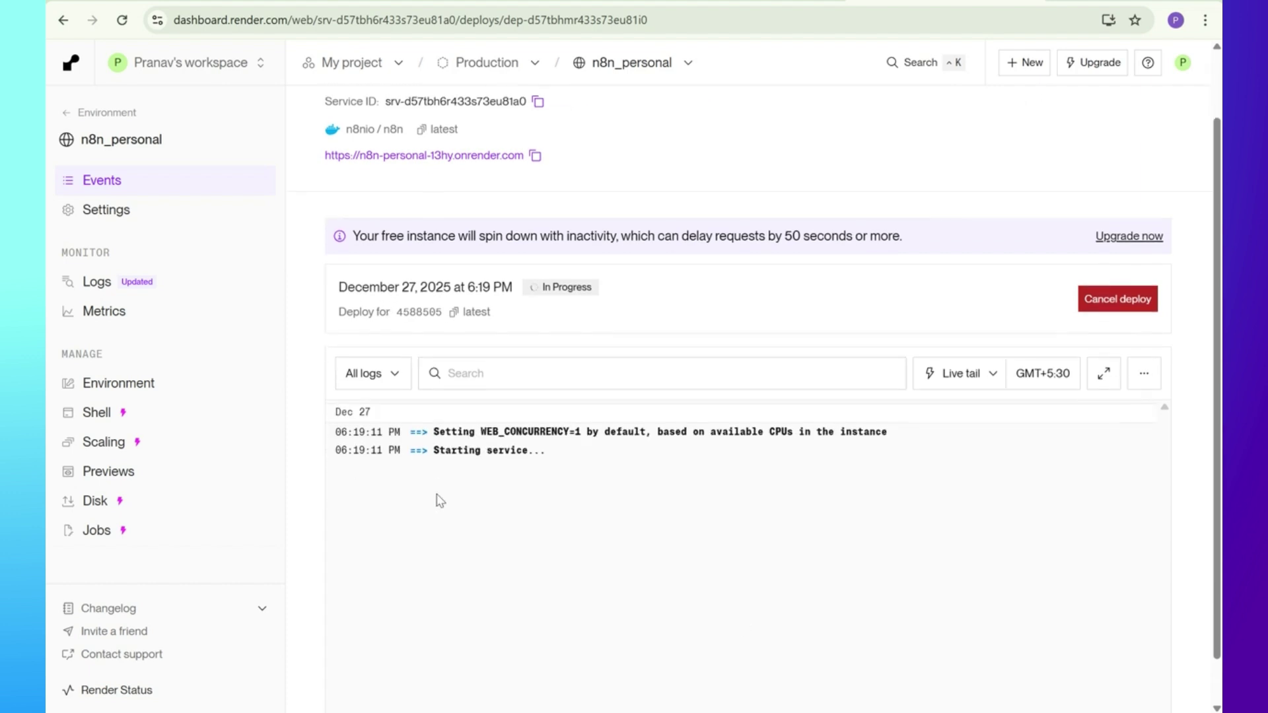
pyautogui.scroll(1, 462, 409)
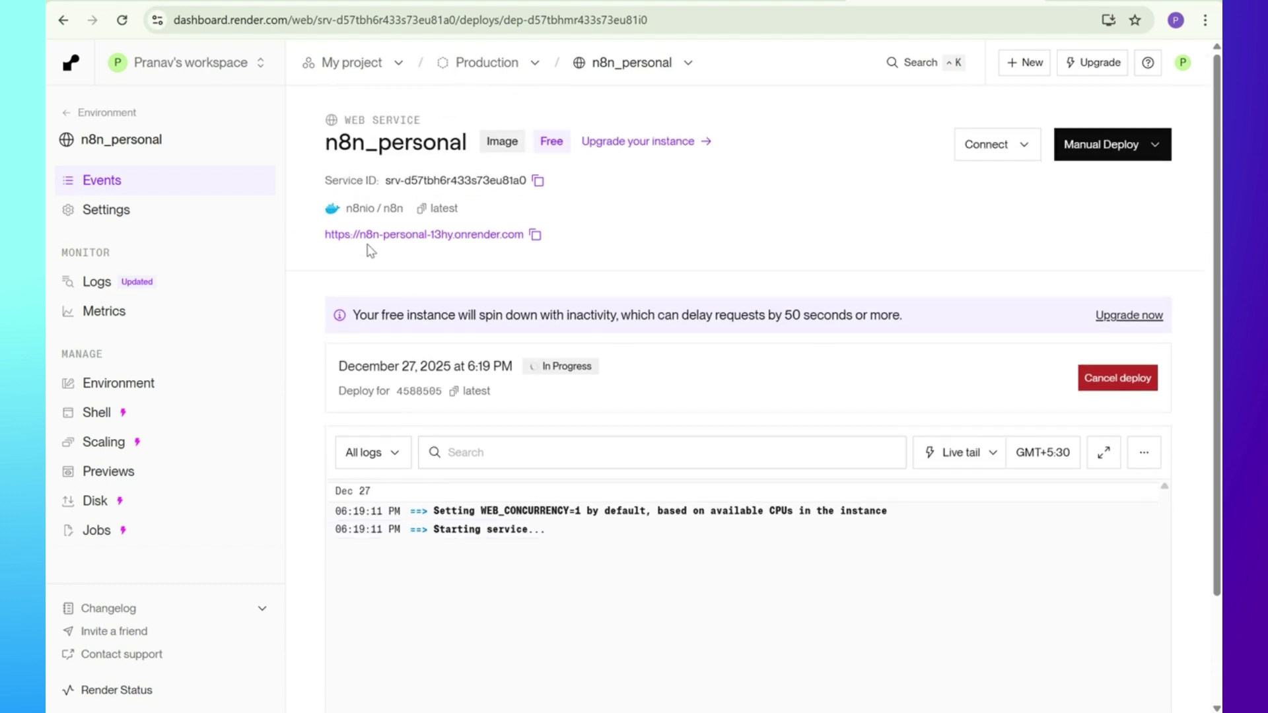
pyautogui.click(422, 236)
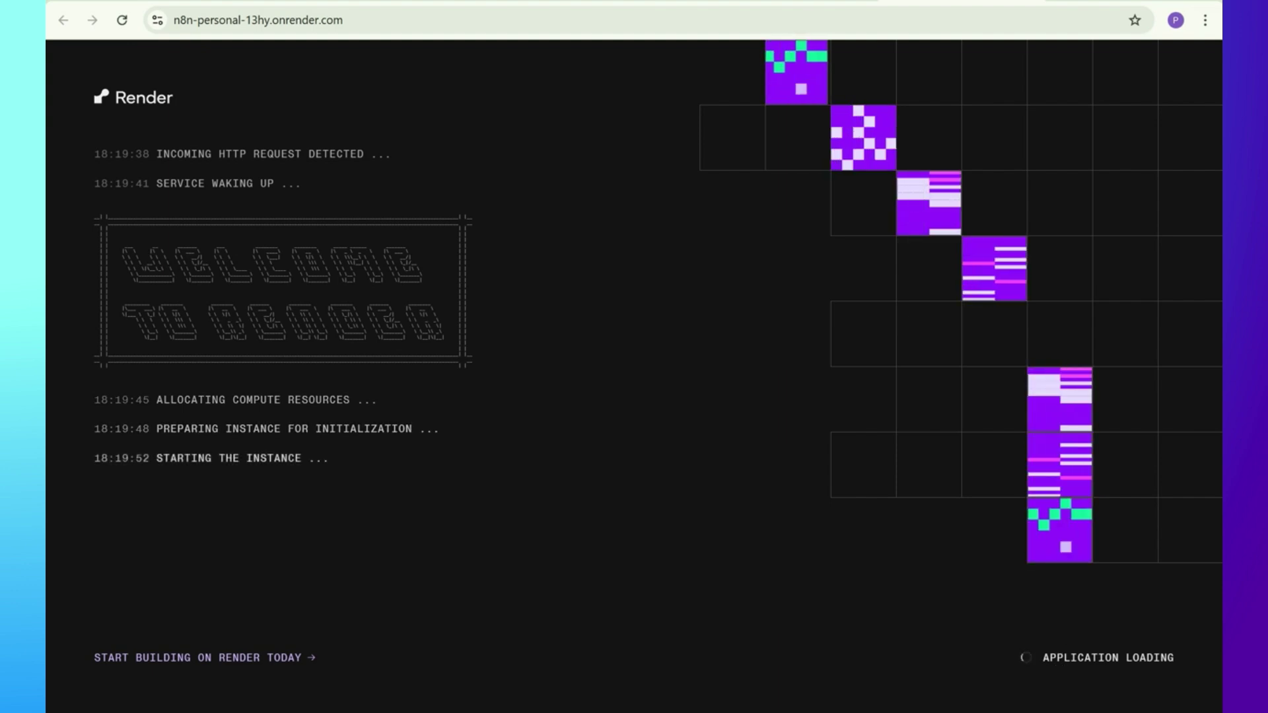
# Monitor the deployment logs and reload the service's public page to check whether n8n is live.
pyautogui.click(783, 1)
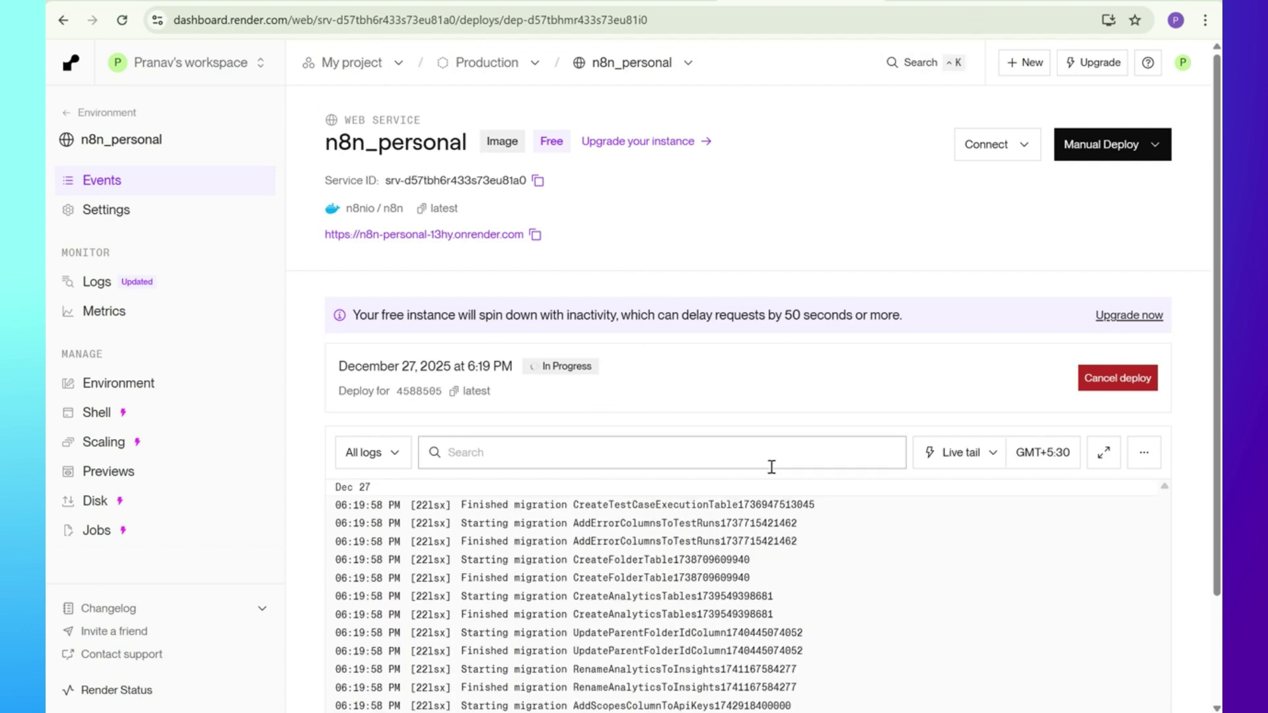
pyautogui.scroll(-2, 1022, 498)
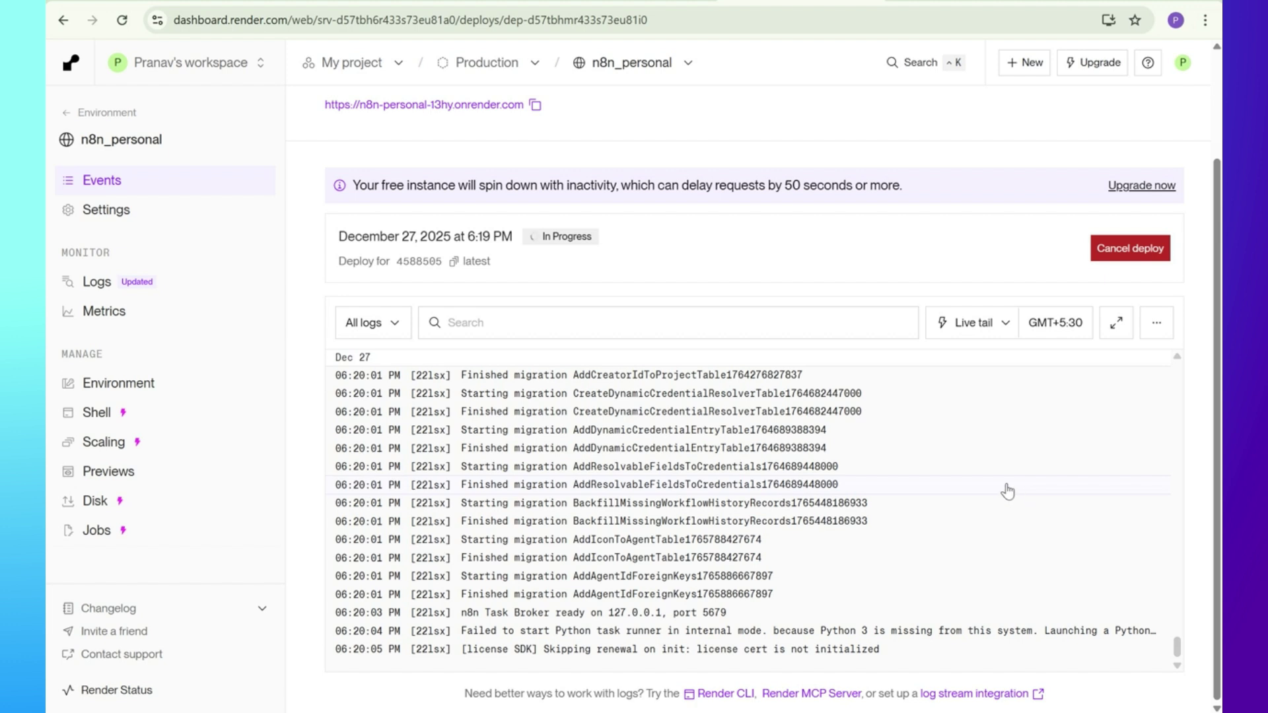
pyautogui.click(951, 3)
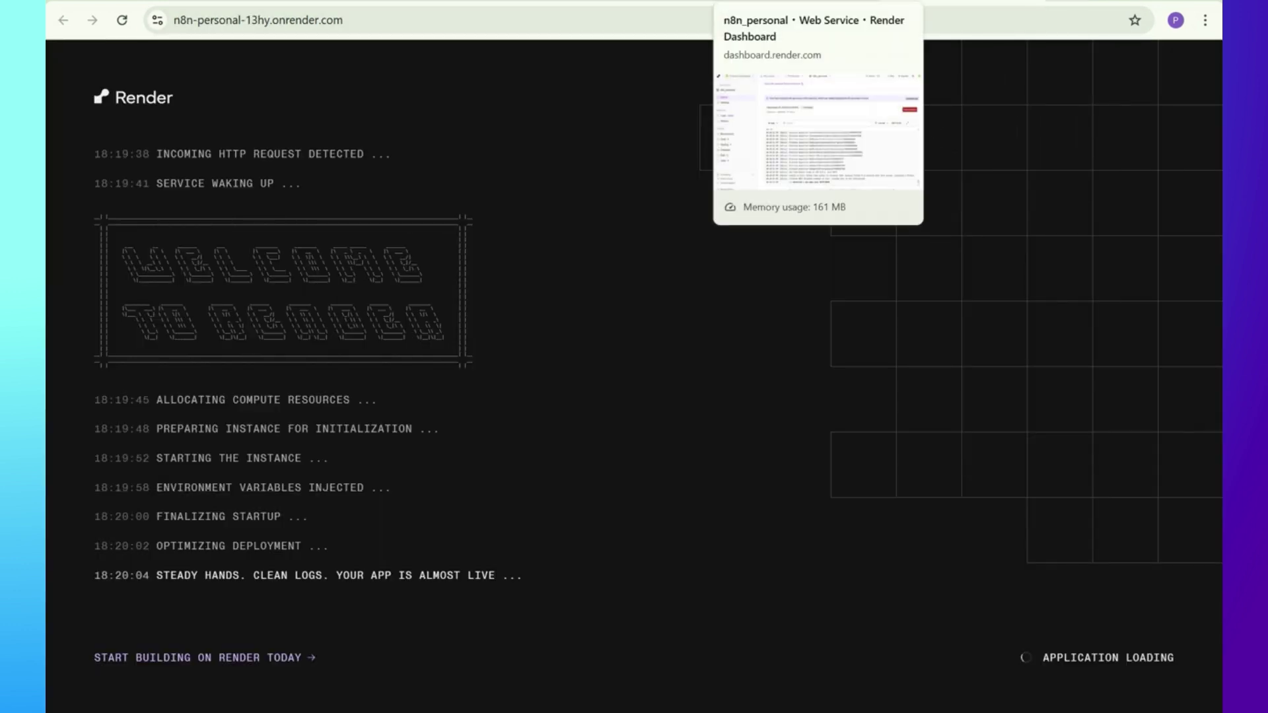
pyautogui.click(792, 3)
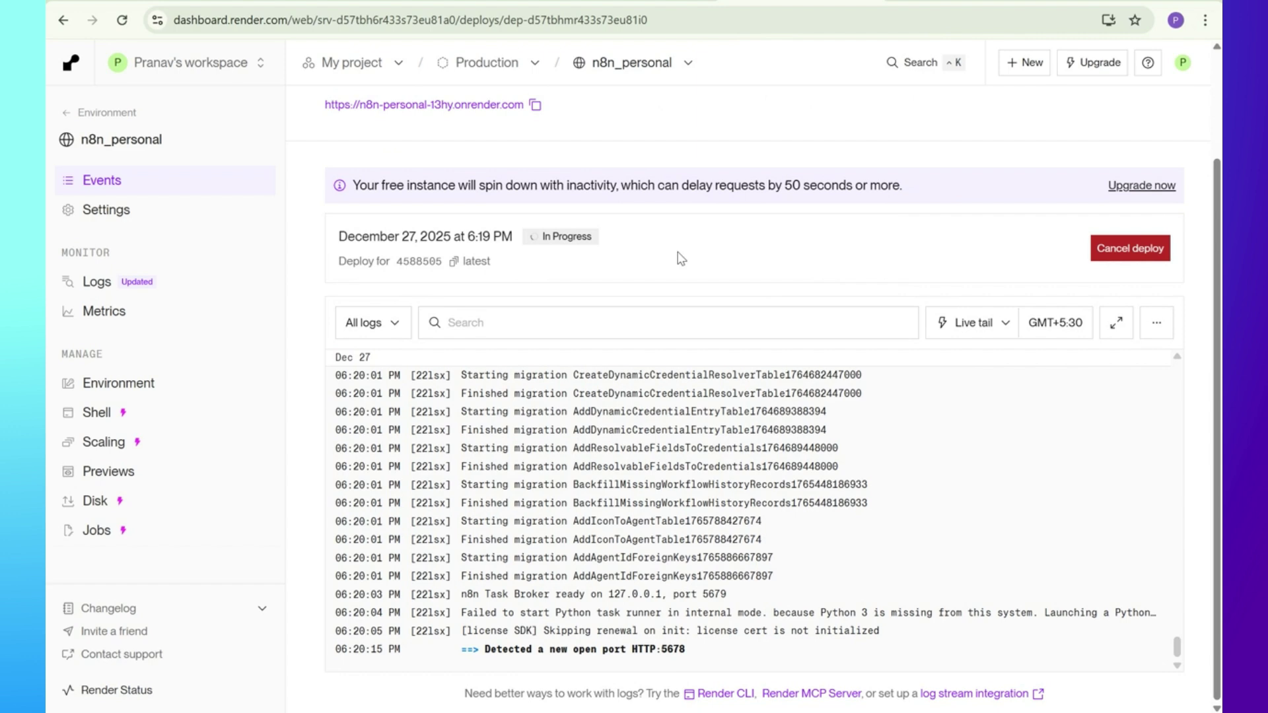
pyautogui.scroll(1, 681, 253)
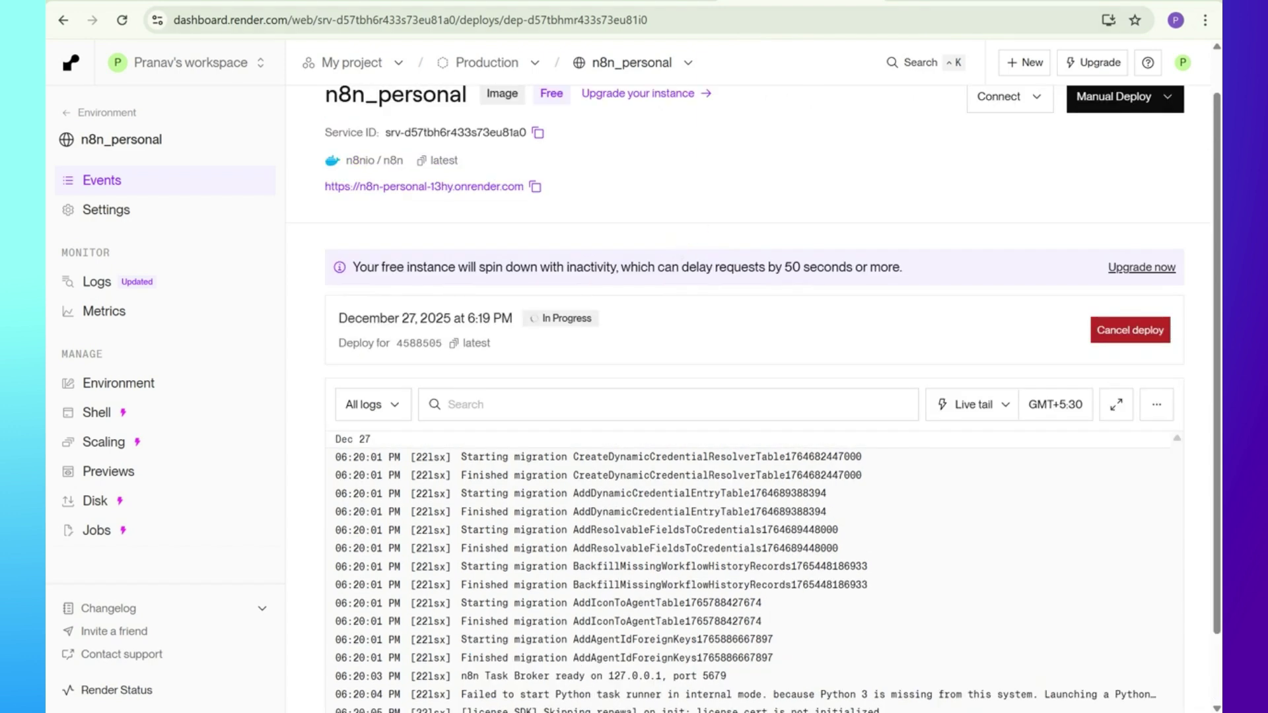
pyautogui.click(959, 2)
pyautogui.click(122, 20)
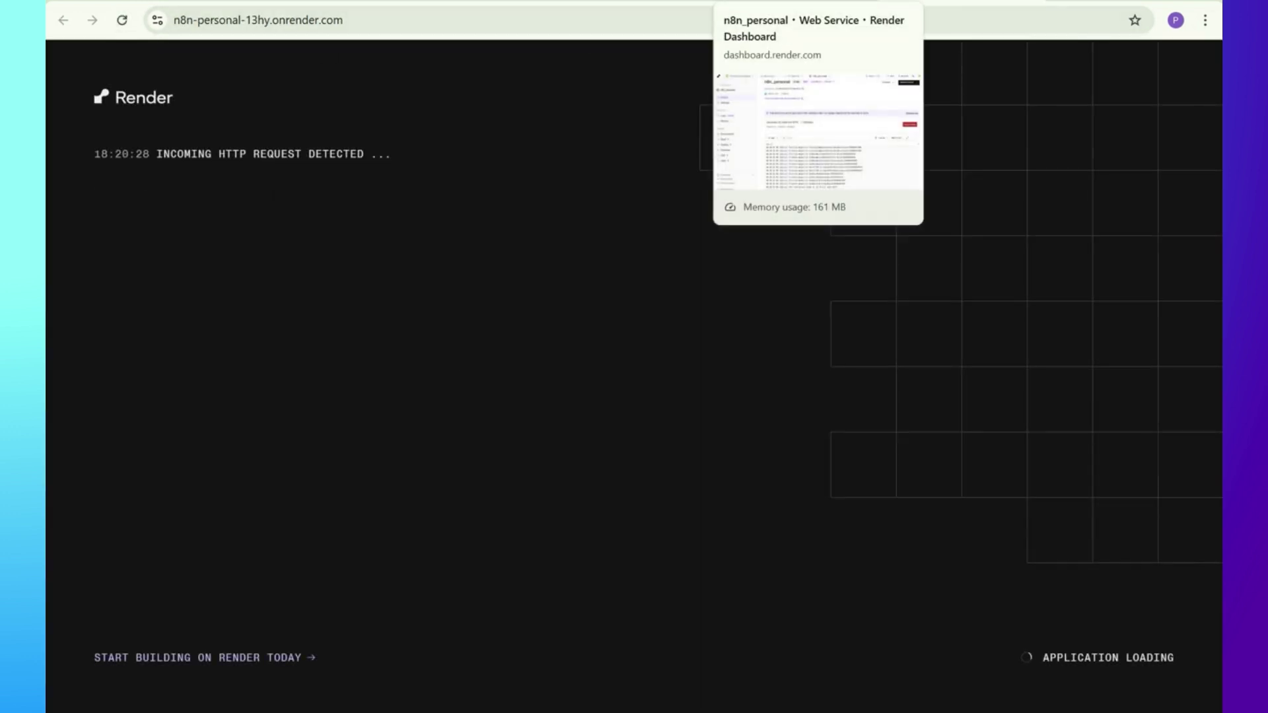
pyautogui.click(792, 3)
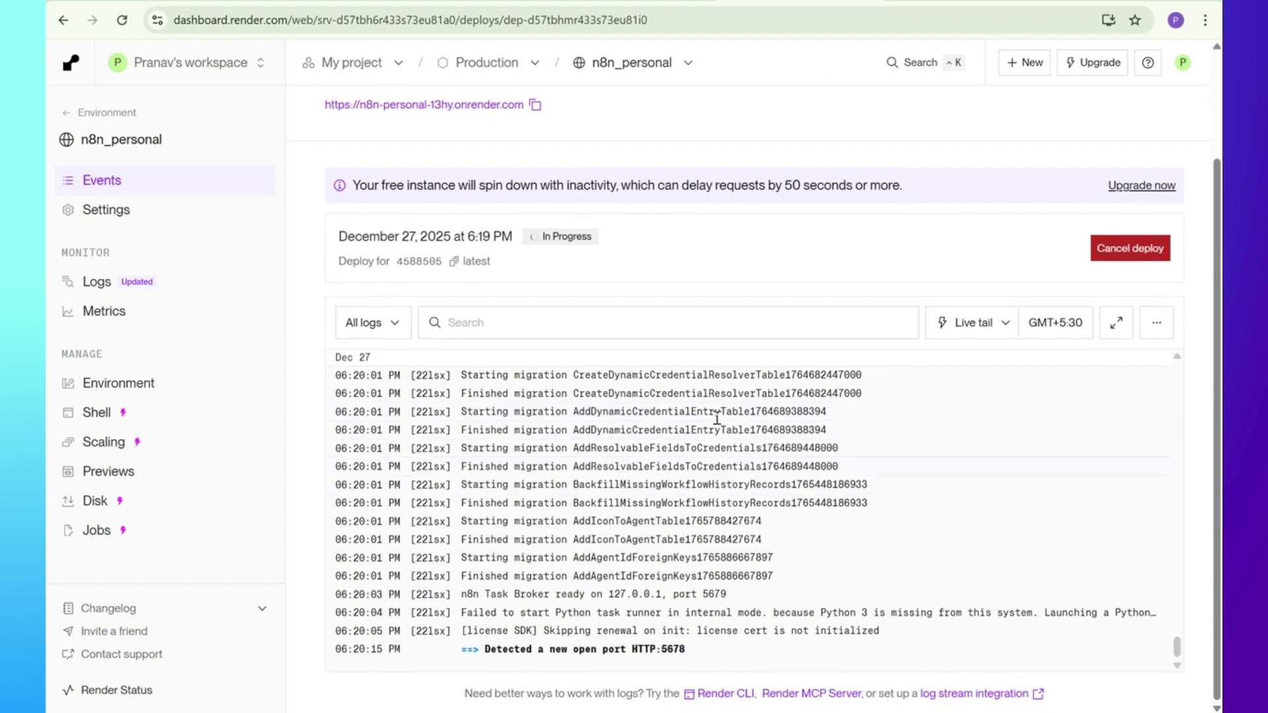
# Check the n8n_personal deployment logs and reload the service's public page while the deploy is running.
pyautogui.scroll(1, 704, 289)
pyautogui.scroll(1, 704, 289)
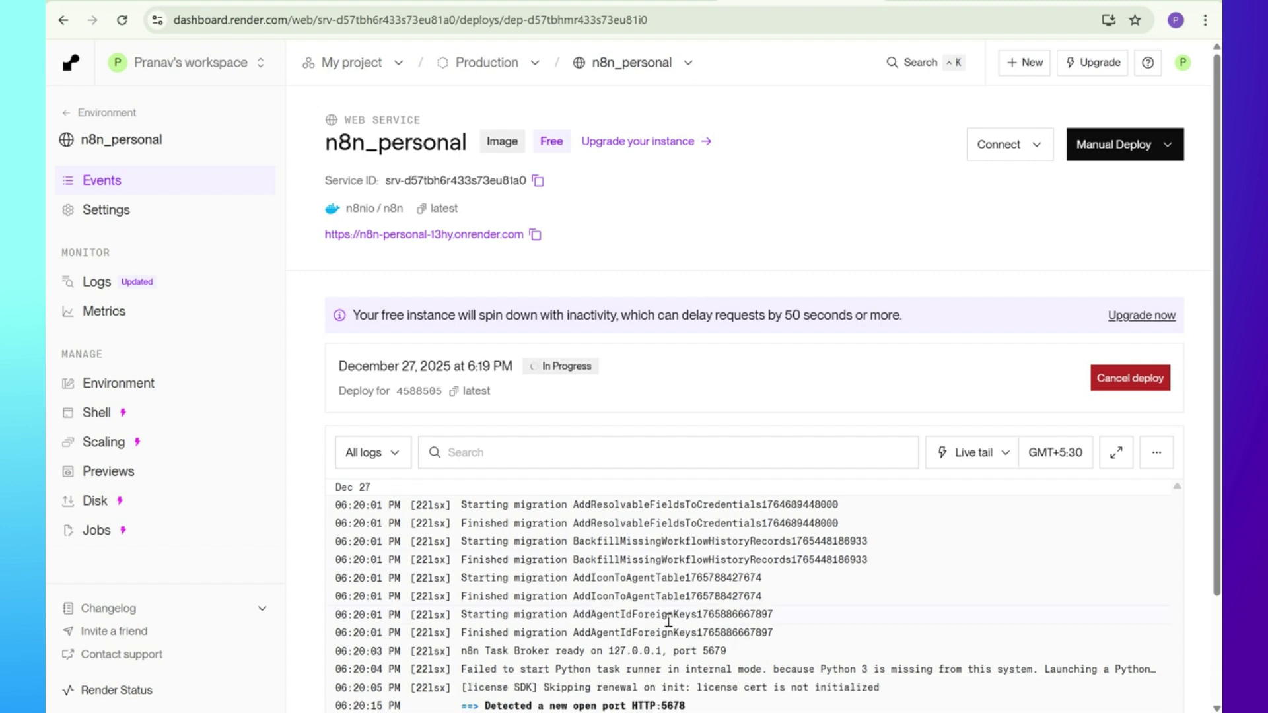
pyautogui.scroll(-2, 748, 661)
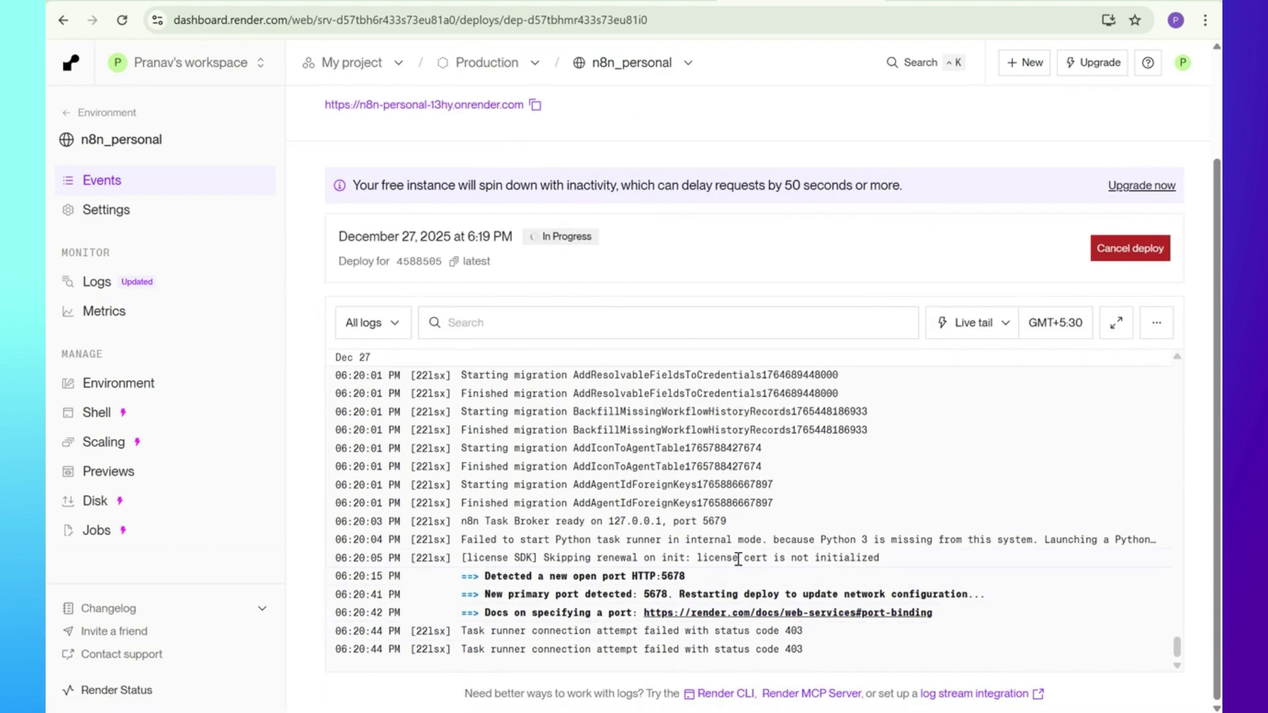
pyautogui.click(958, 1)
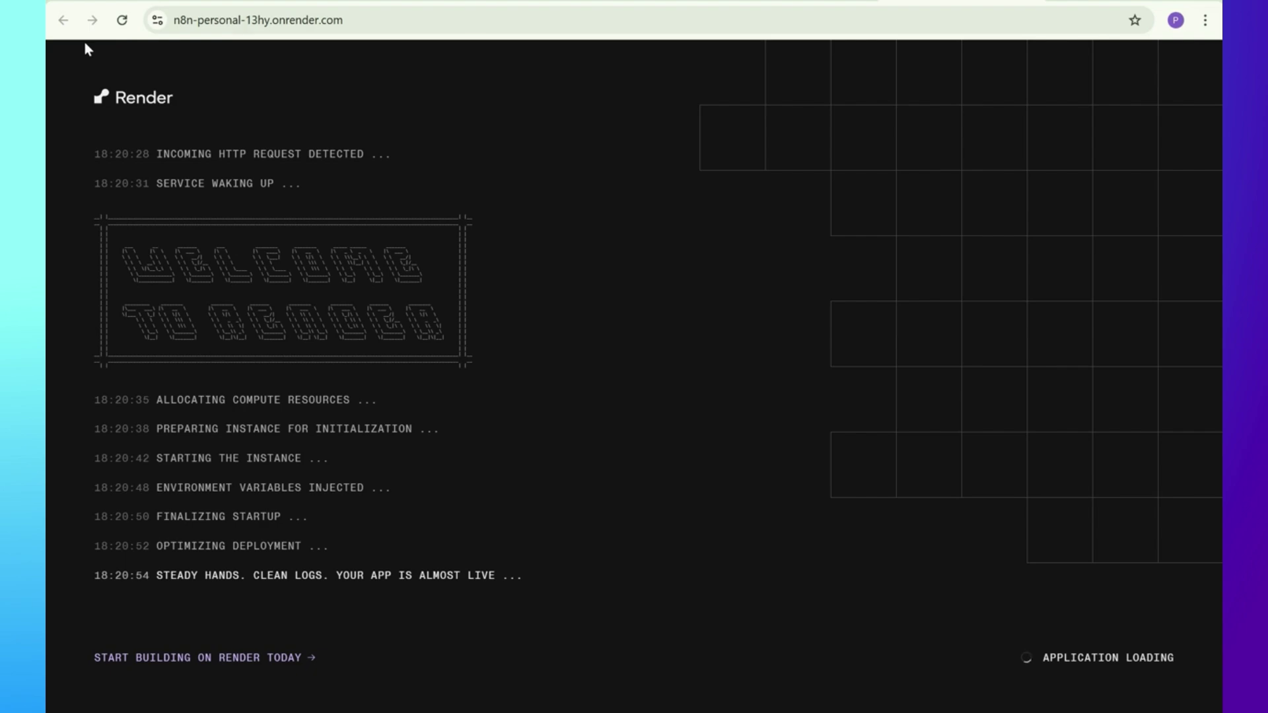
pyautogui.click(123, 25)
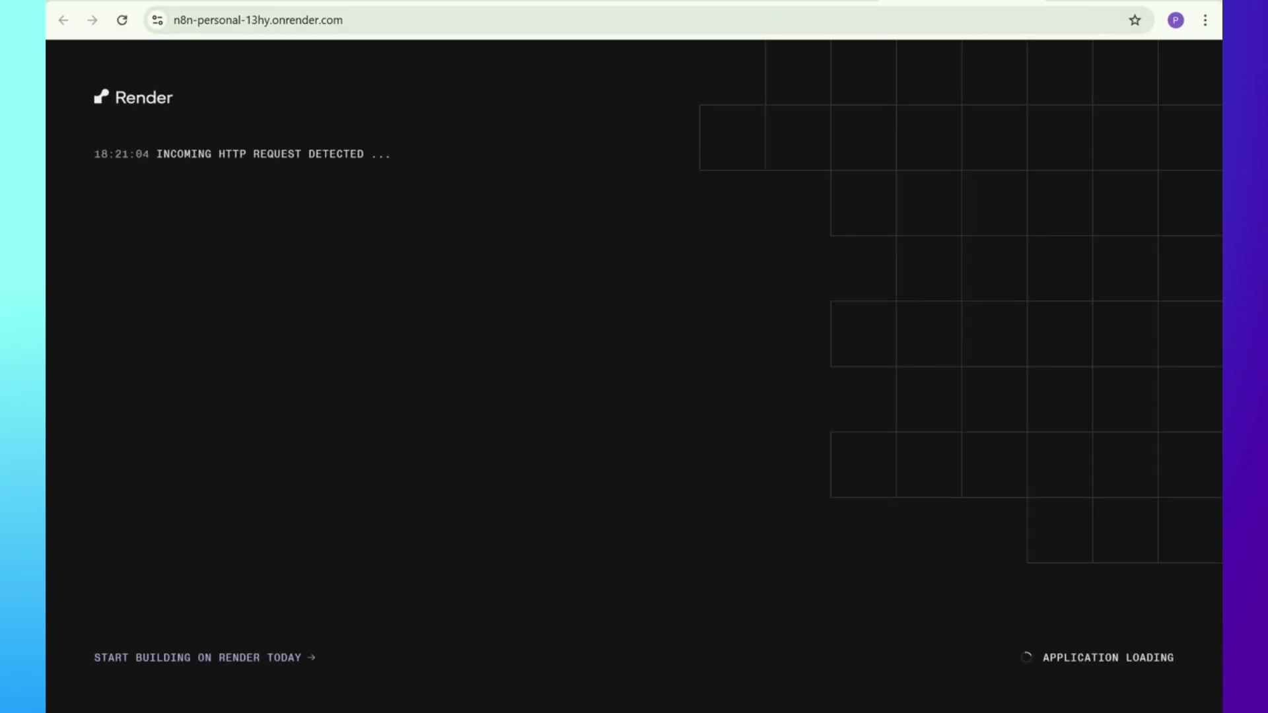
pyautogui.click(759, 2)
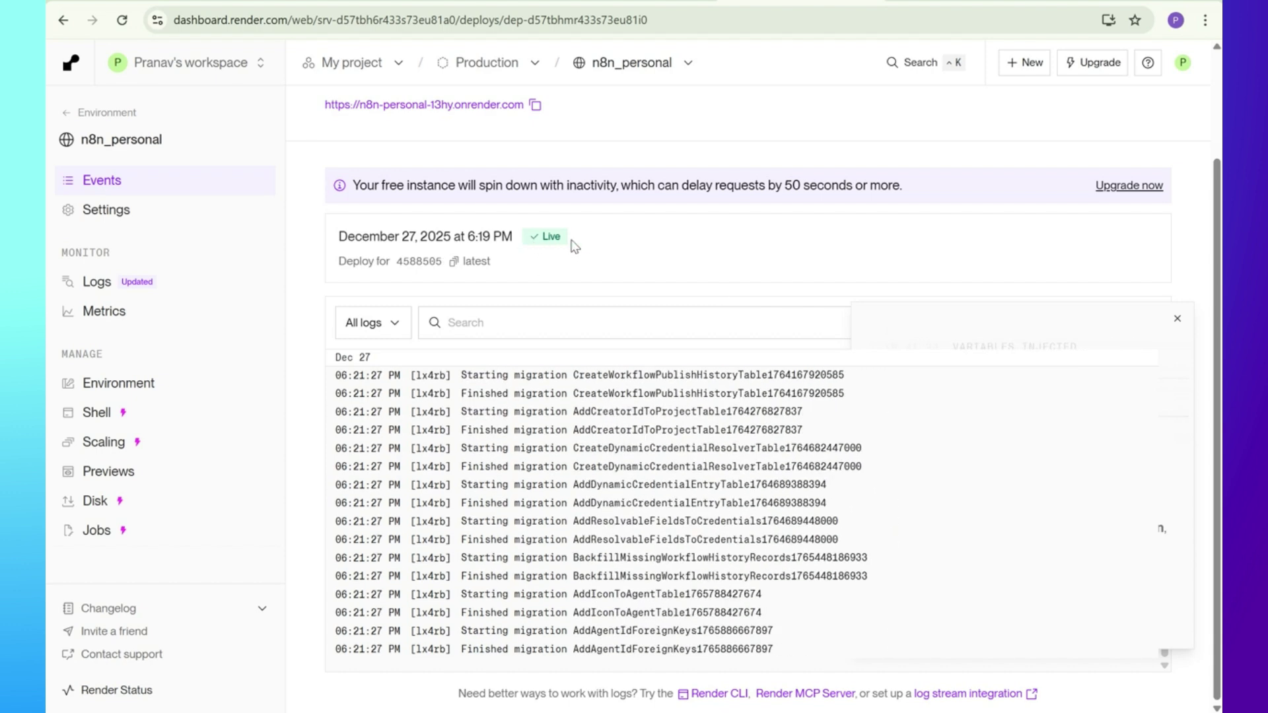
# Open the n8n_personal service's public onrender.com URL from its dashboard page, then close that page.
pyautogui.scroll(2, 566, 238)
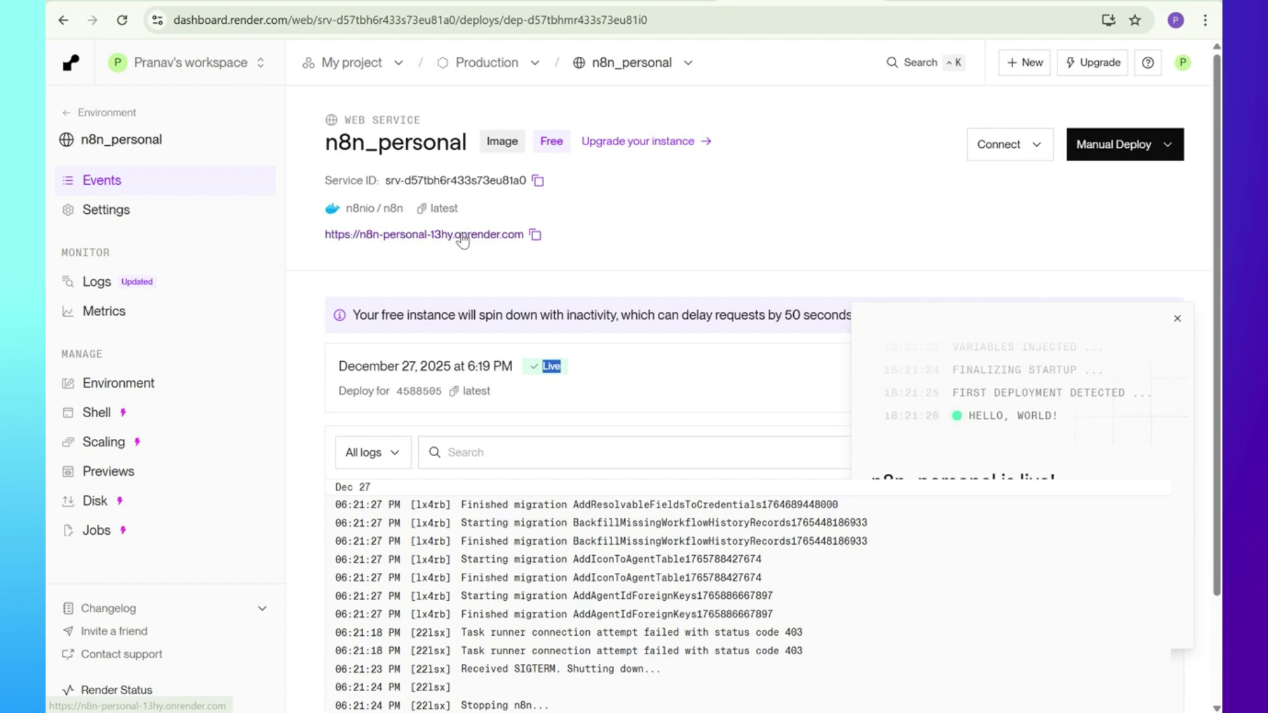
pyautogui.click(462, 238)
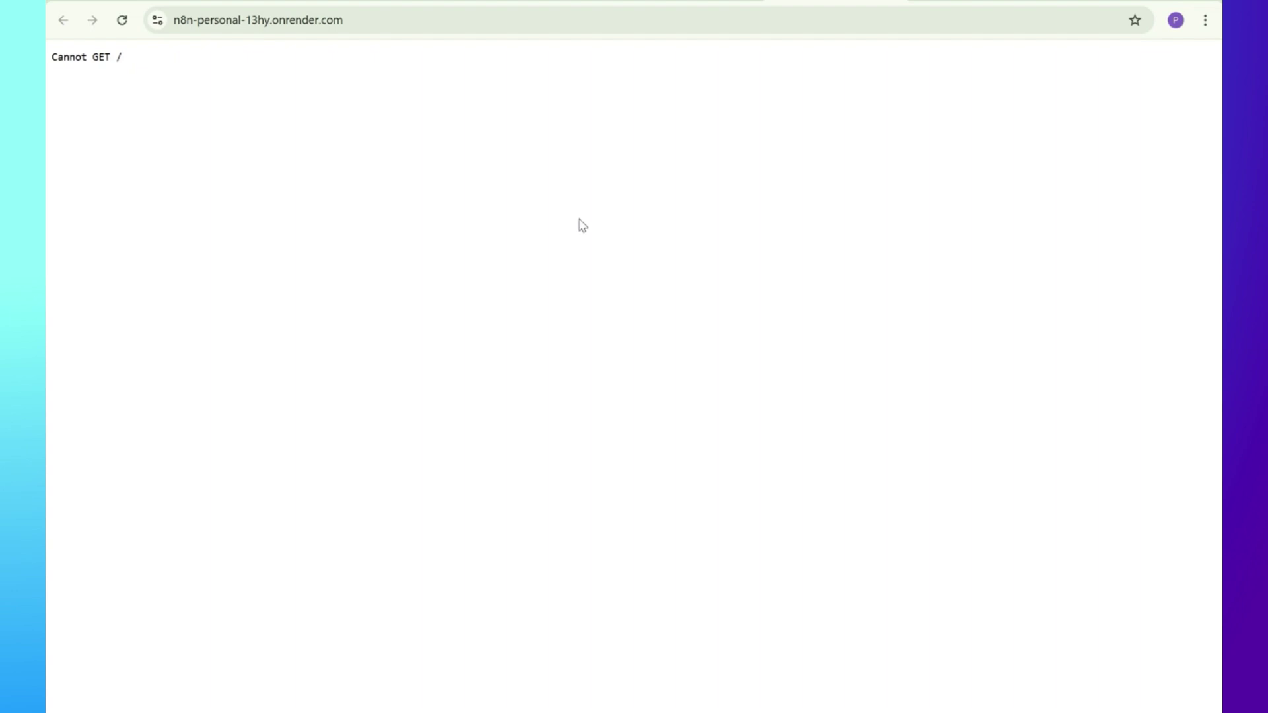
pyautogui.hotkey('ctrl', 'w')
# Review the latest deployment log entries, reopen the service's public URL and reload it.
pyautogui.scroll(-2, 588, 274)
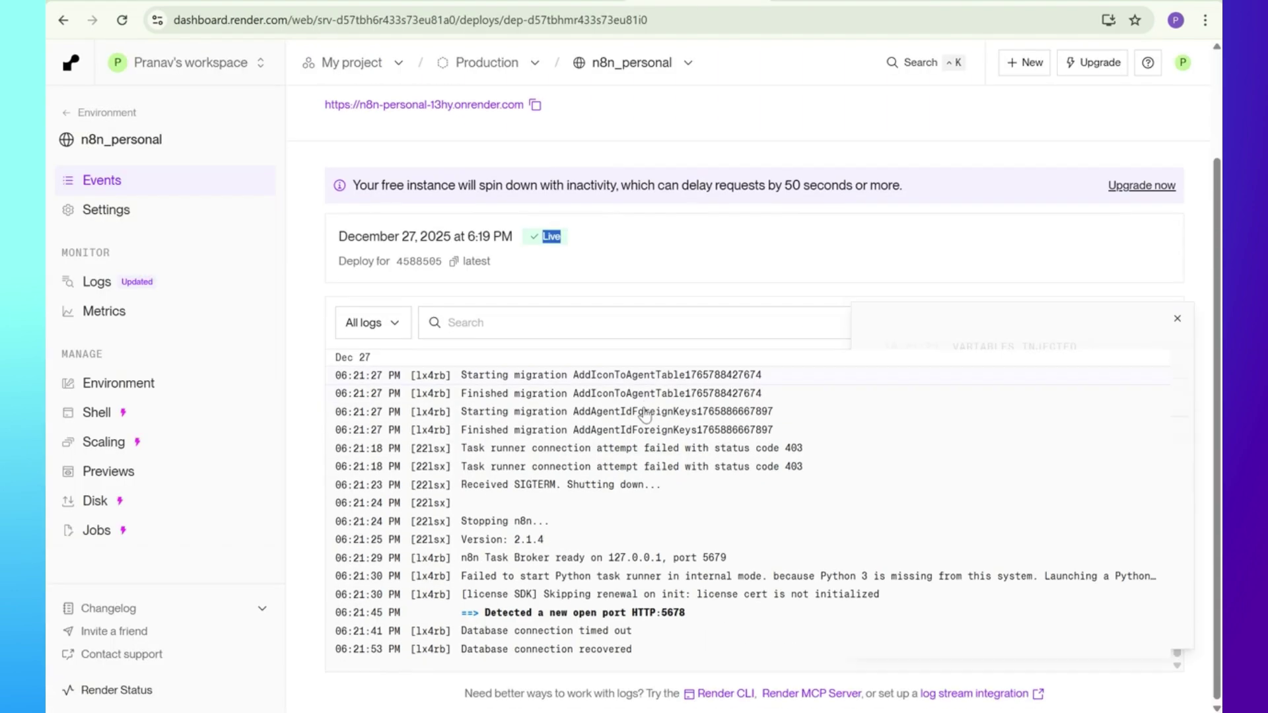
pyautogui.scroll(3, 525, 431)
pyautogui.scroll(2, 481, 216)
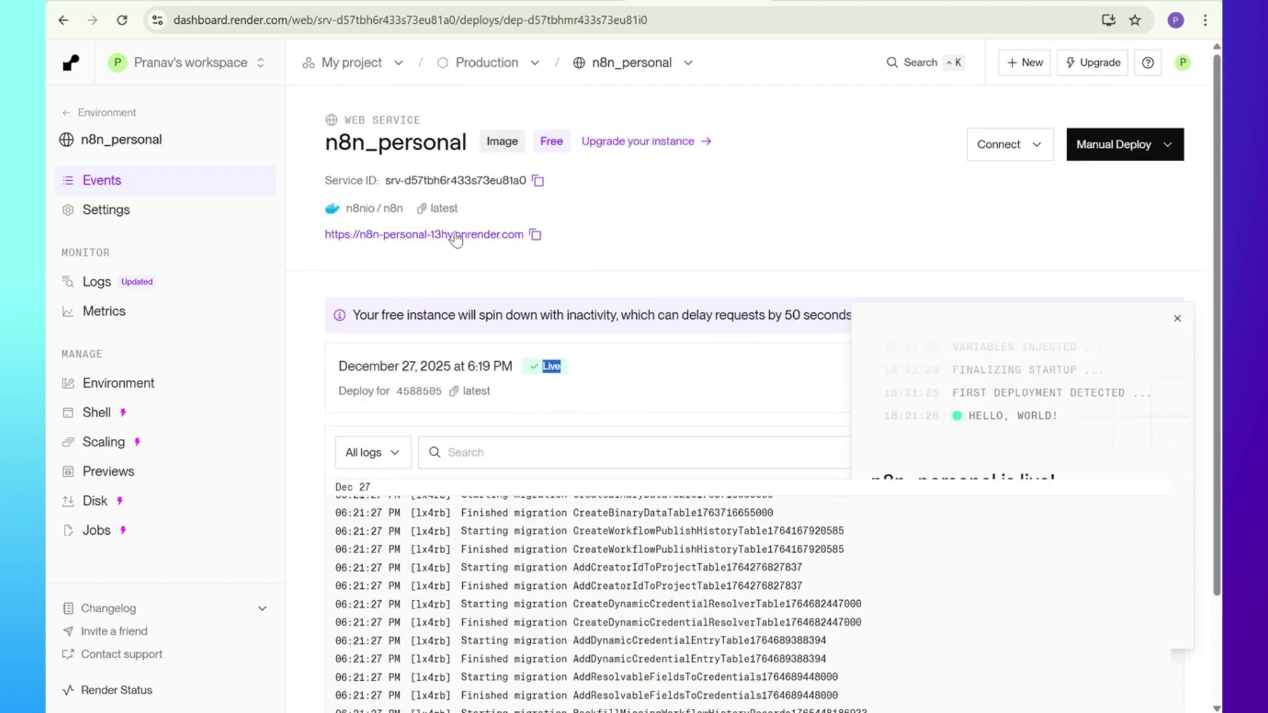
pyautogui.click(456, 236)
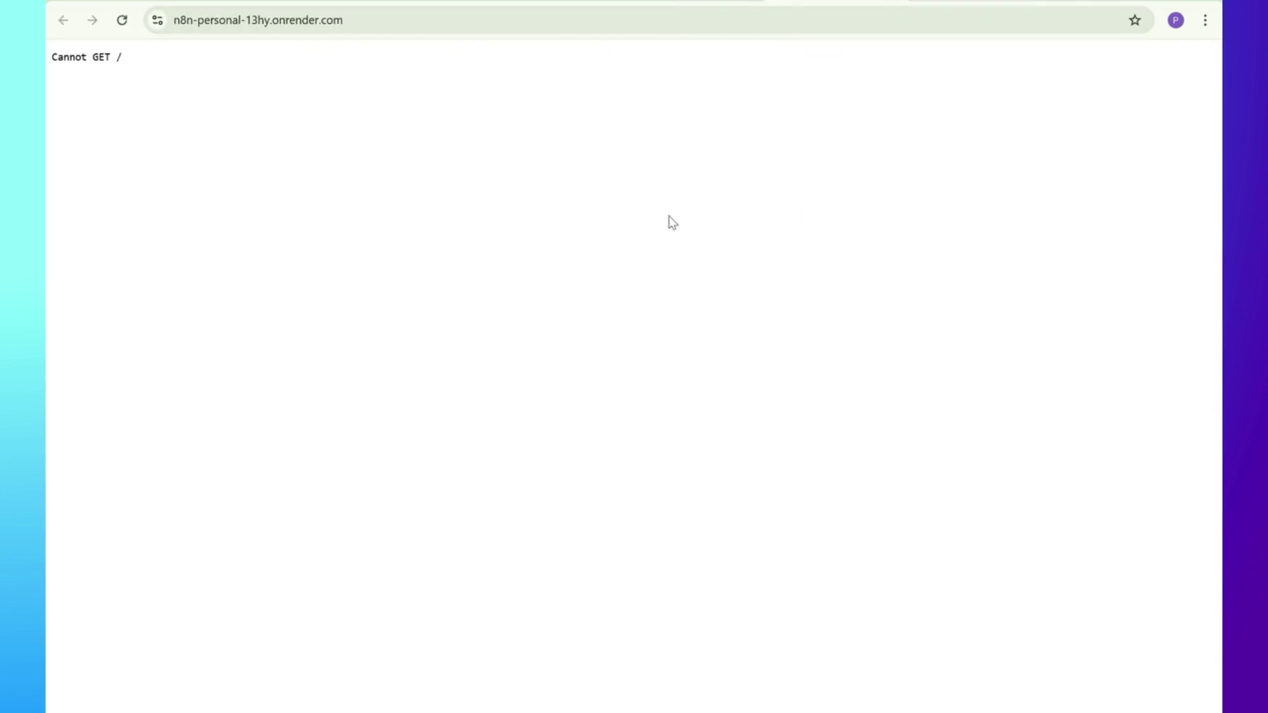
pyautogui.click(127, 21)
pyautogui.click(687, 1)
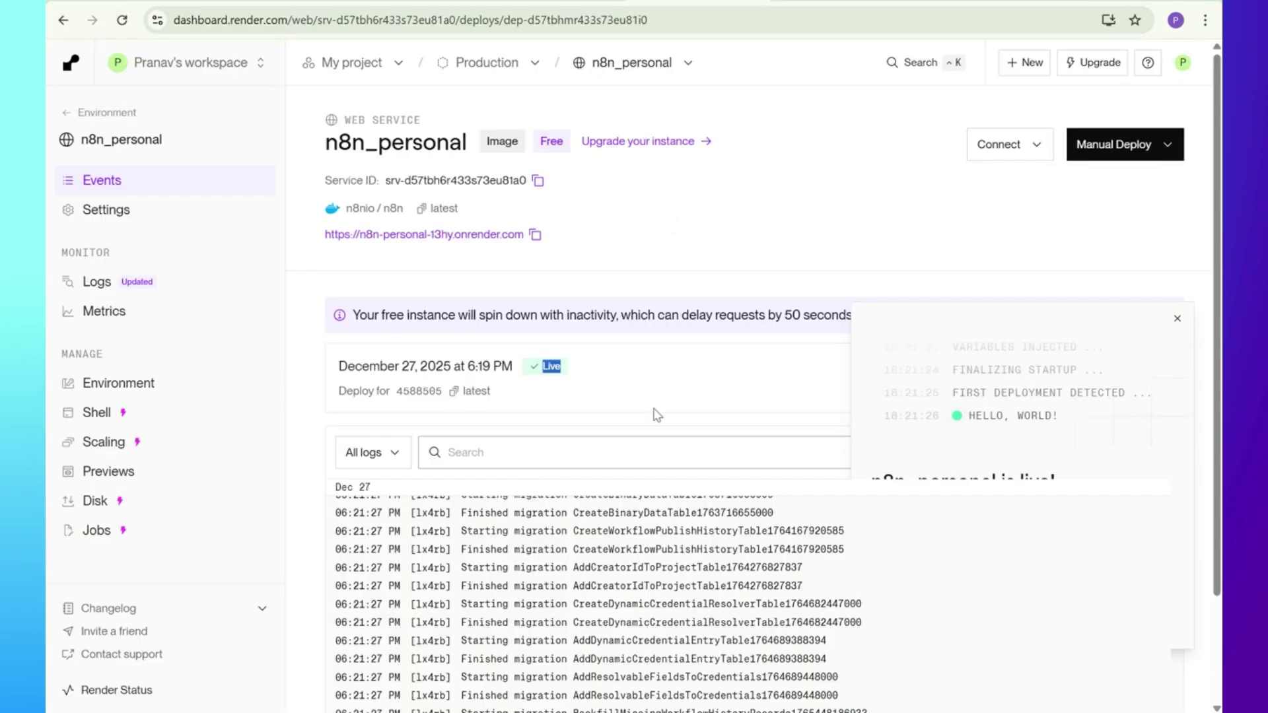
# Recheck the newest log entries, then open the n8n_personal public URL once more and reload the page.
pyautogui.scroll(-2, 695, 385)
pyautogui.scroll(-4, 748, 384)
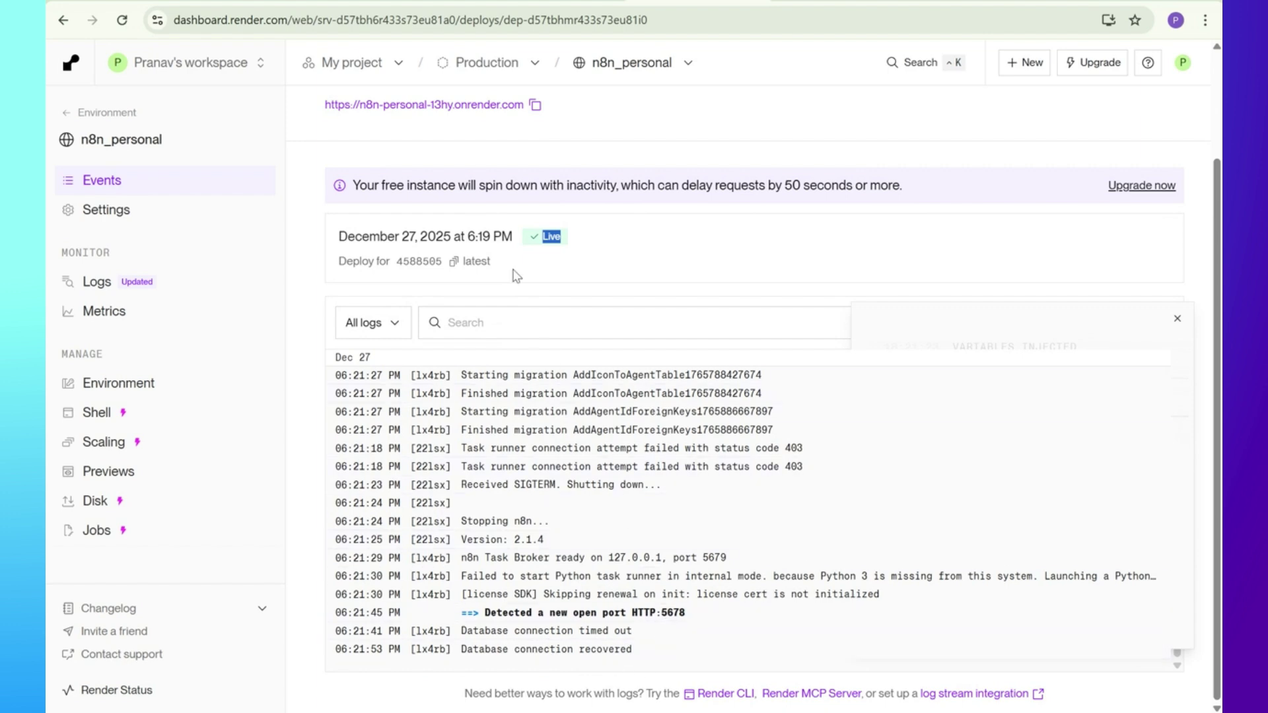
pyautogui.scroll(2, 548, 250)
pyautogui.click(498, 236)
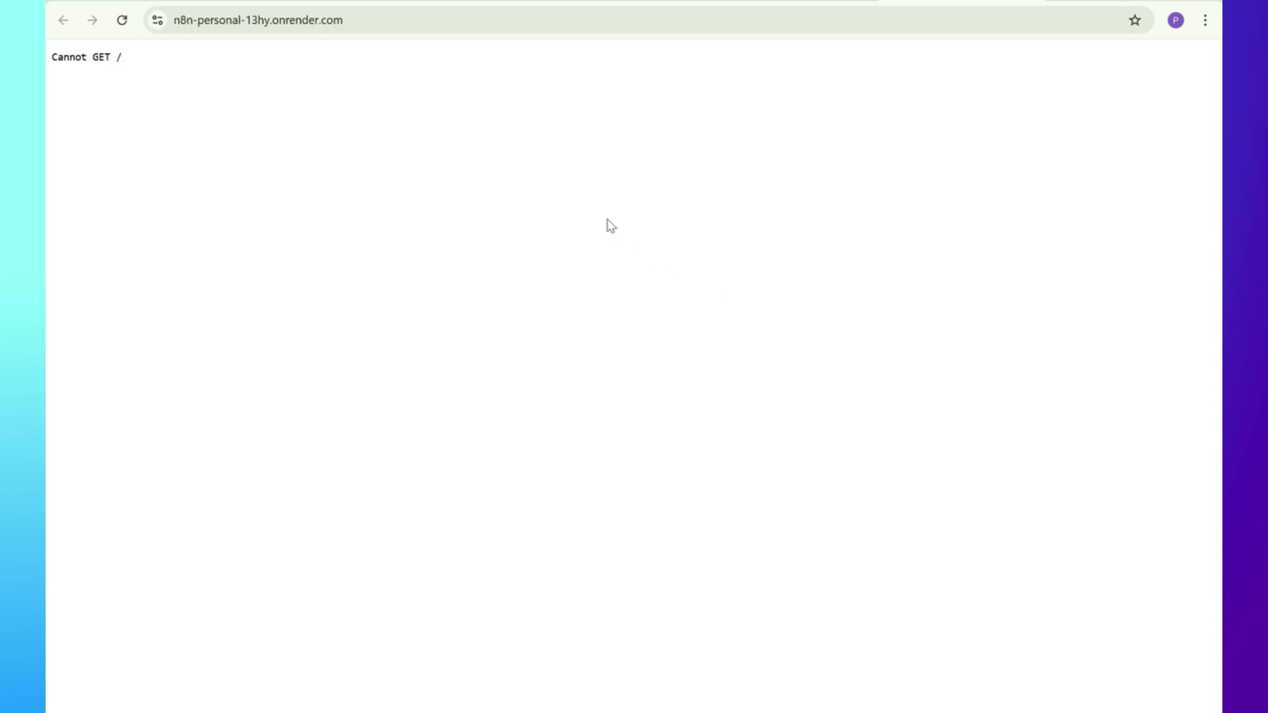
pyautogui.click(124, 20)
# Dismiss the live-service notification on the Render dashboard and return to the n8n owner account setup page.
pyautogui.click(793, 0)
pyautogui.click(958, 1)
pyautogui.click(792, 1)
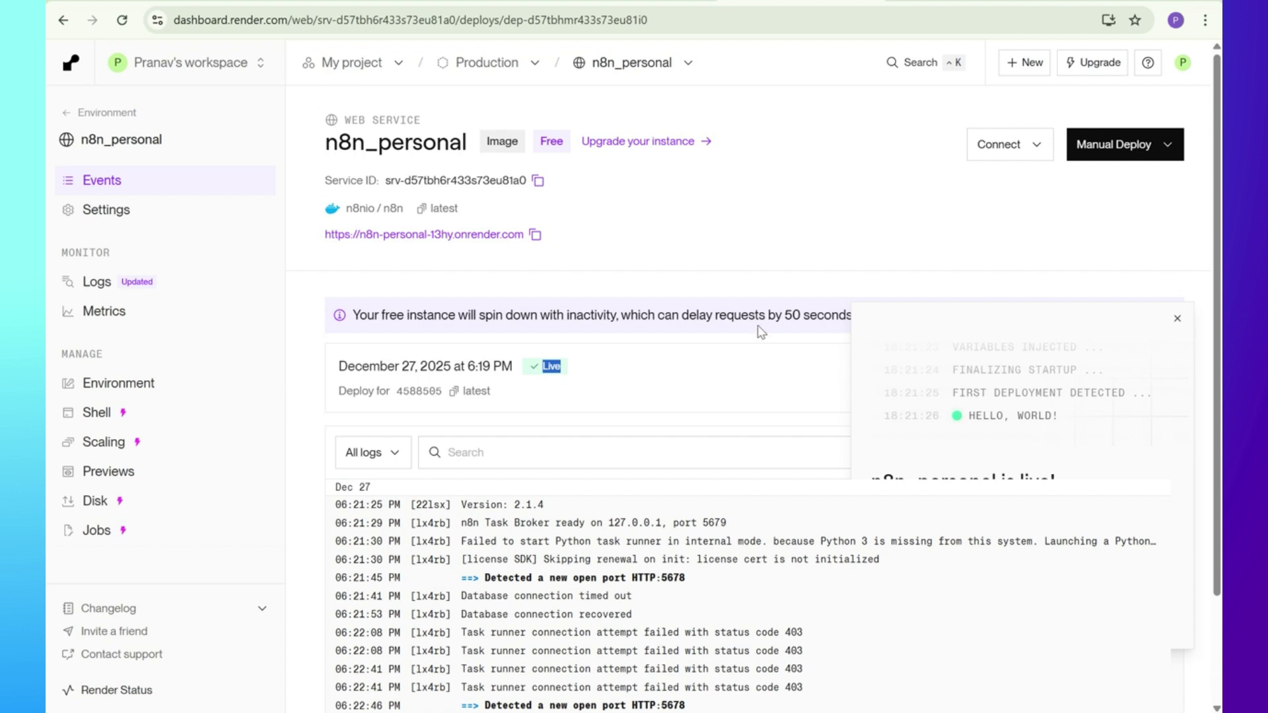
pyautogui.click(1177, 319)
pyautogui.click(938, 1)
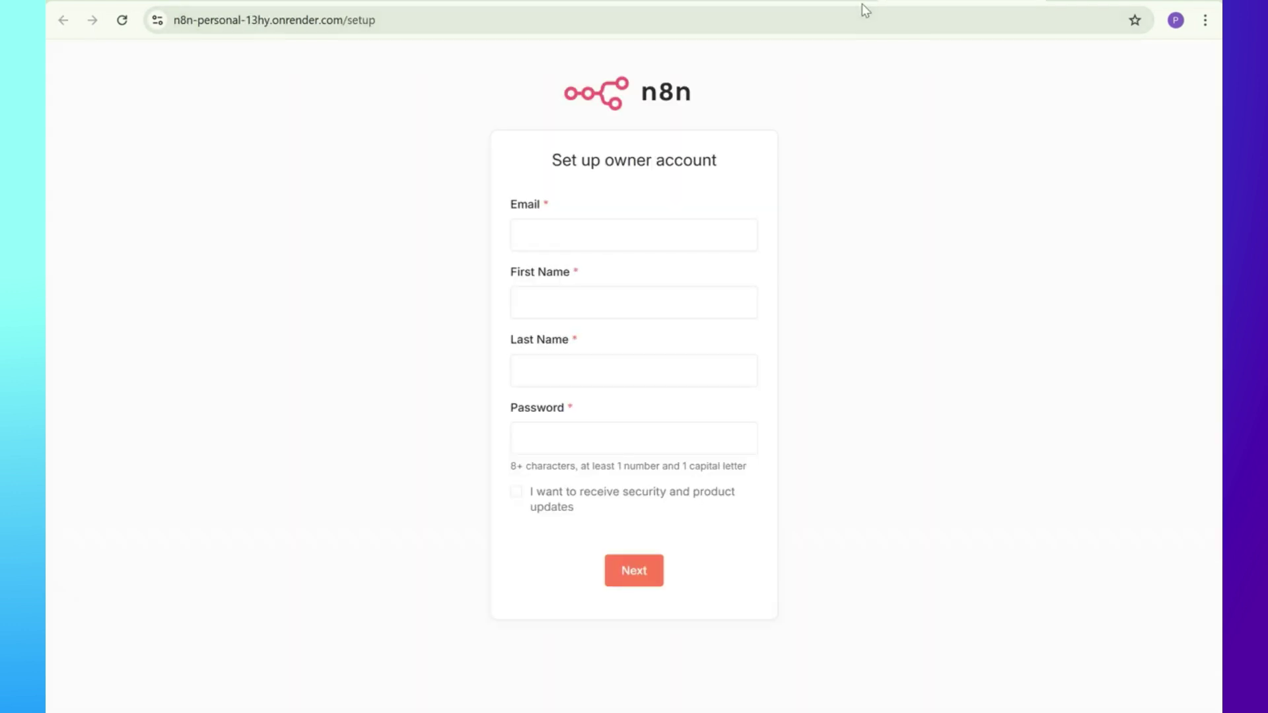
# Fill in the owner account's e-mail, first name and last name from the saved suggestions.
pyautogui.click(703, 221)
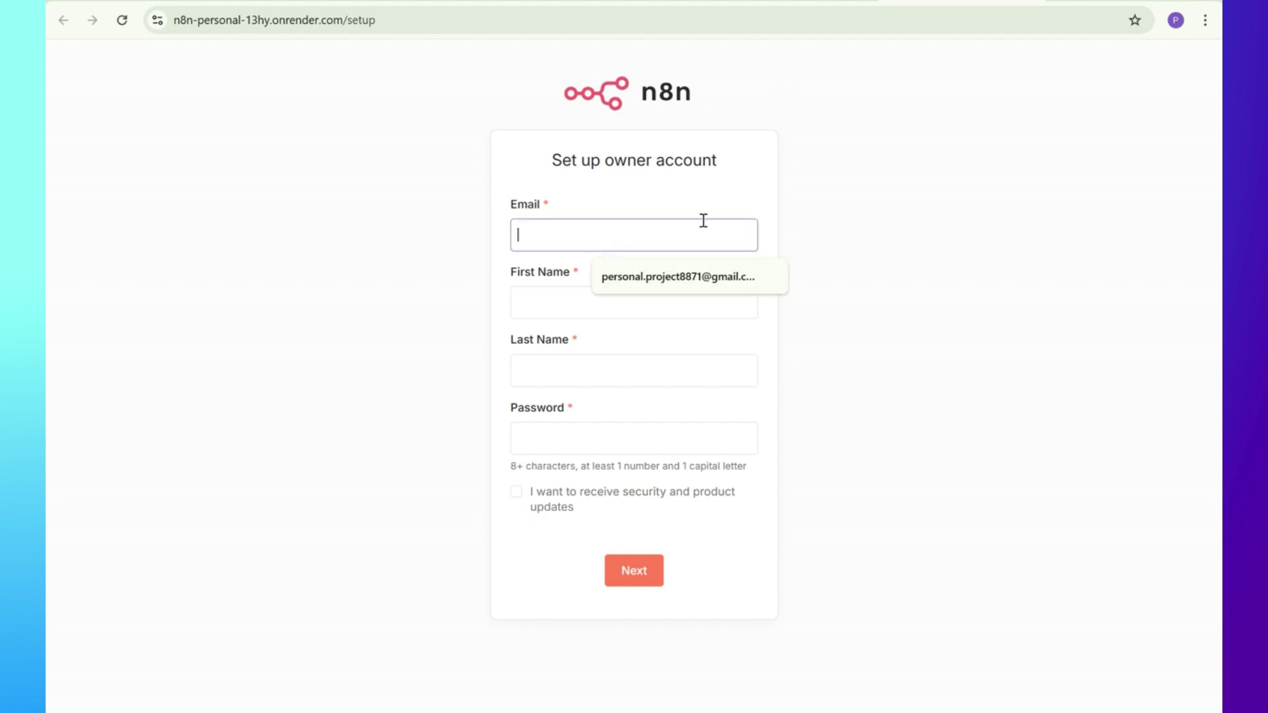
pyautogui.click(614, 276)
pyautogui.click(566, 311)
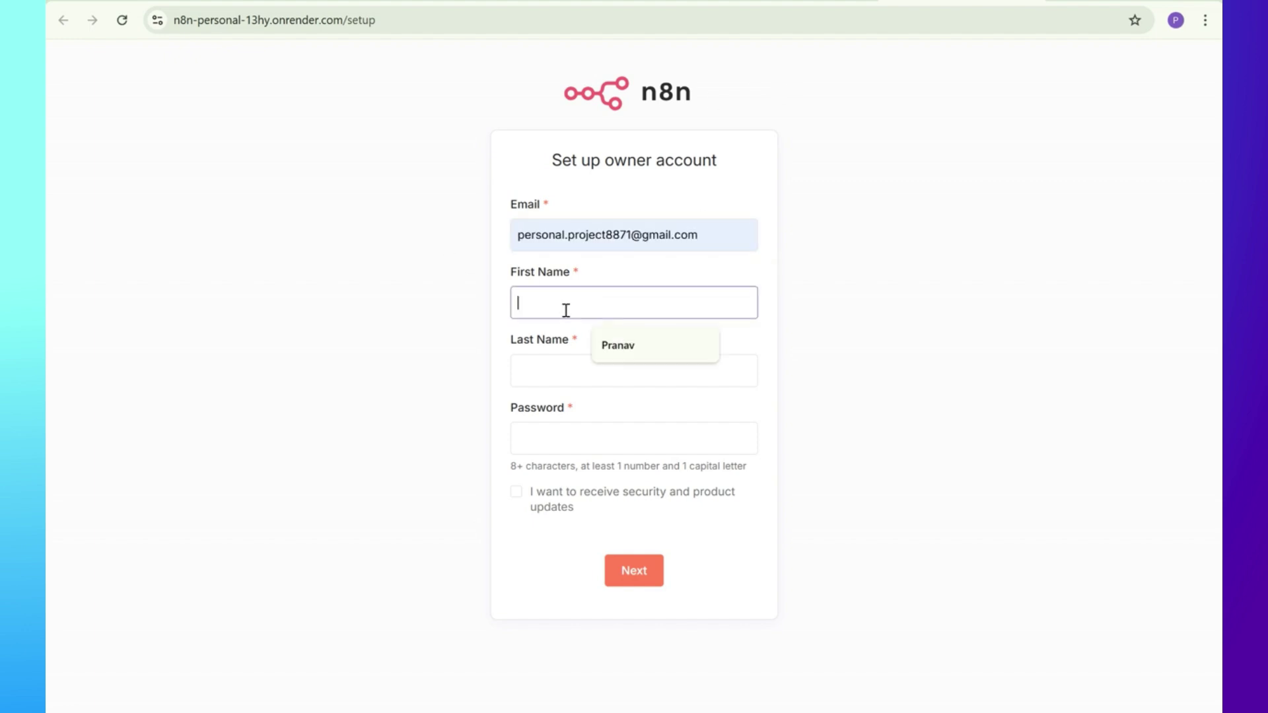
pyautogui.click(636, 345)
pyautogui.click(573, 381)
pyautogui.click(619, 413)
# Enter the owner account password, opt in to security and product updates, and submit the setup form.
pyautogui.click(536, 450)
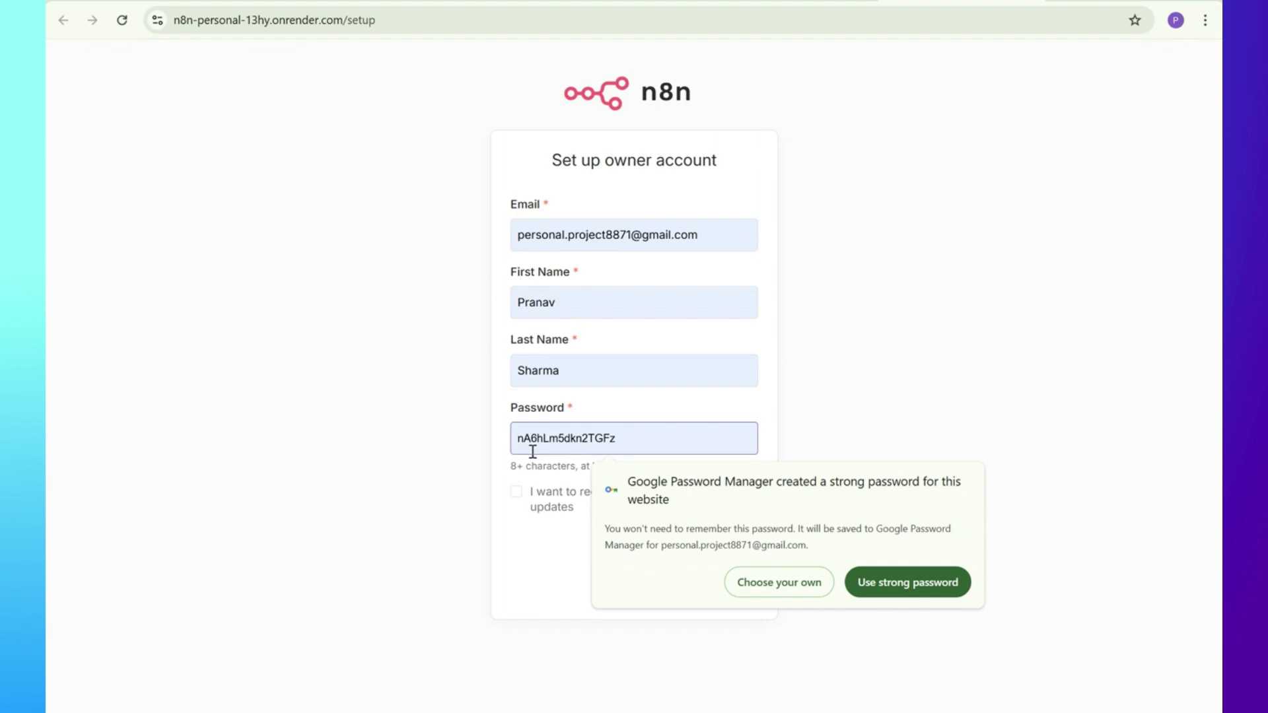
pyautogui.write('••••••••')
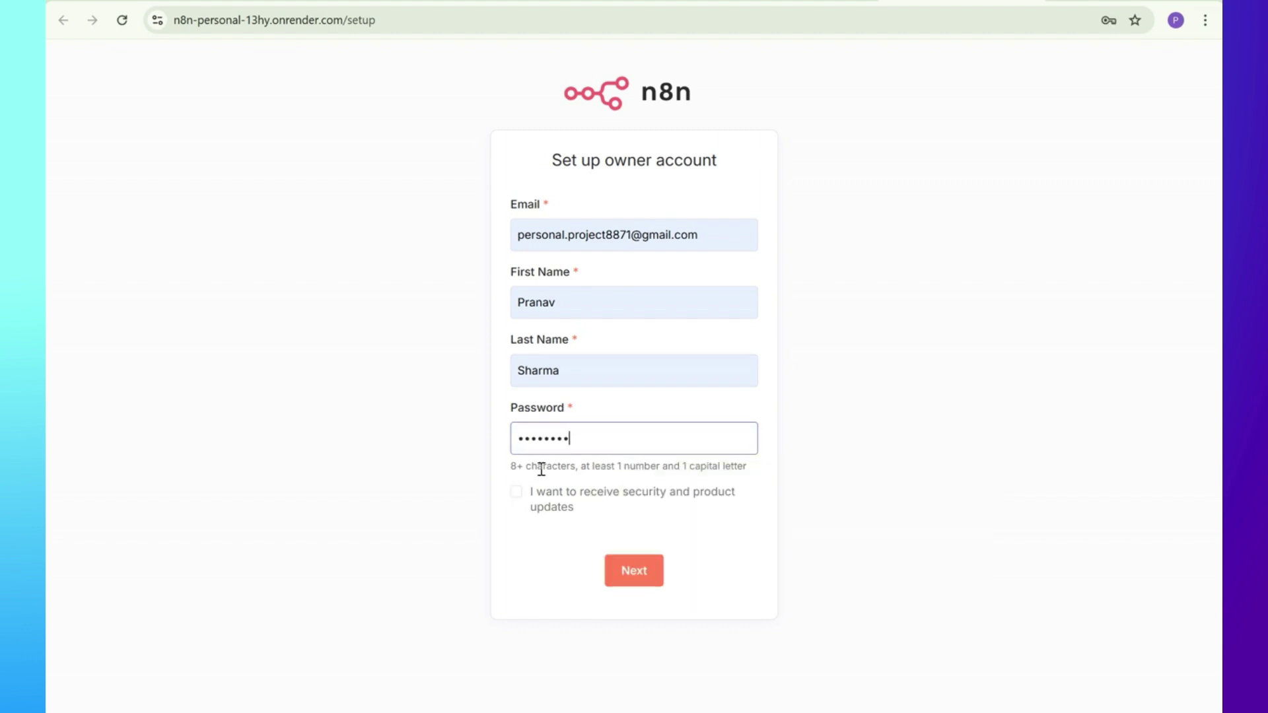
pyautogui.write('•••')
pyautogui.click(516, 492)
pyautogui.click(635, 576)
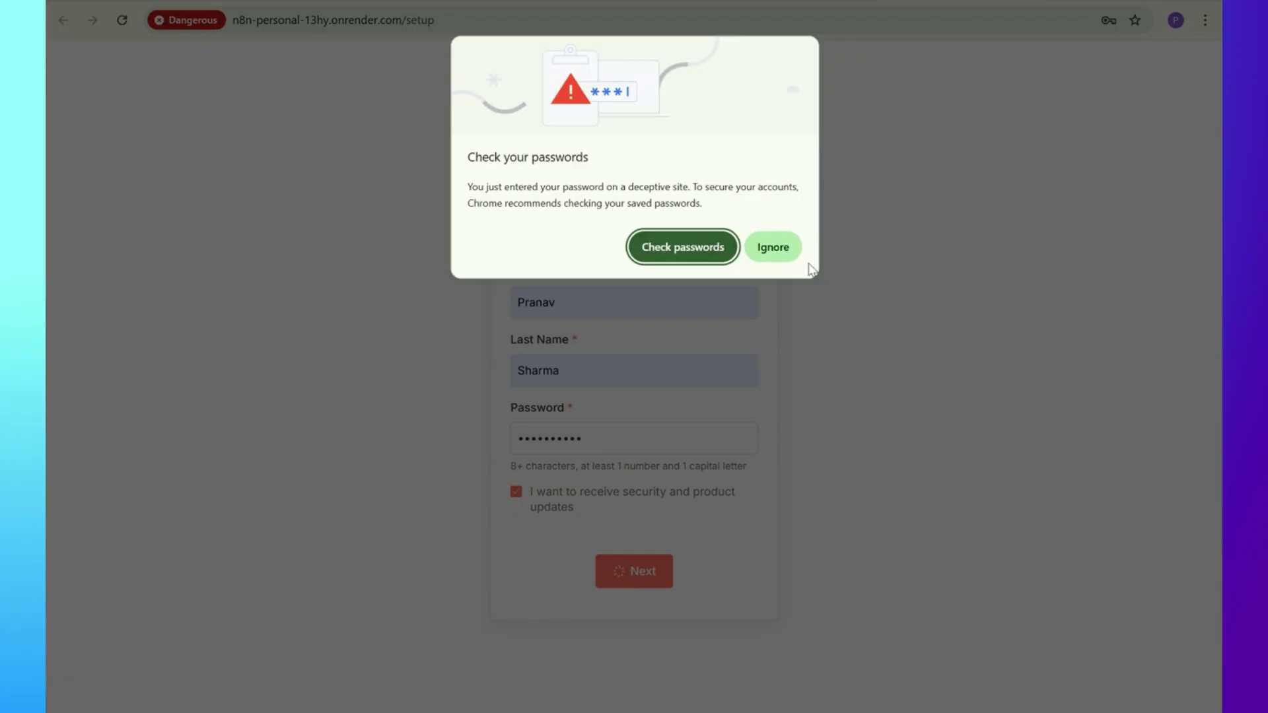
# Ignore the browser's password warning, decline saving the password, and get past the customization survey without answering it.
pyautogui.click(793, 252)
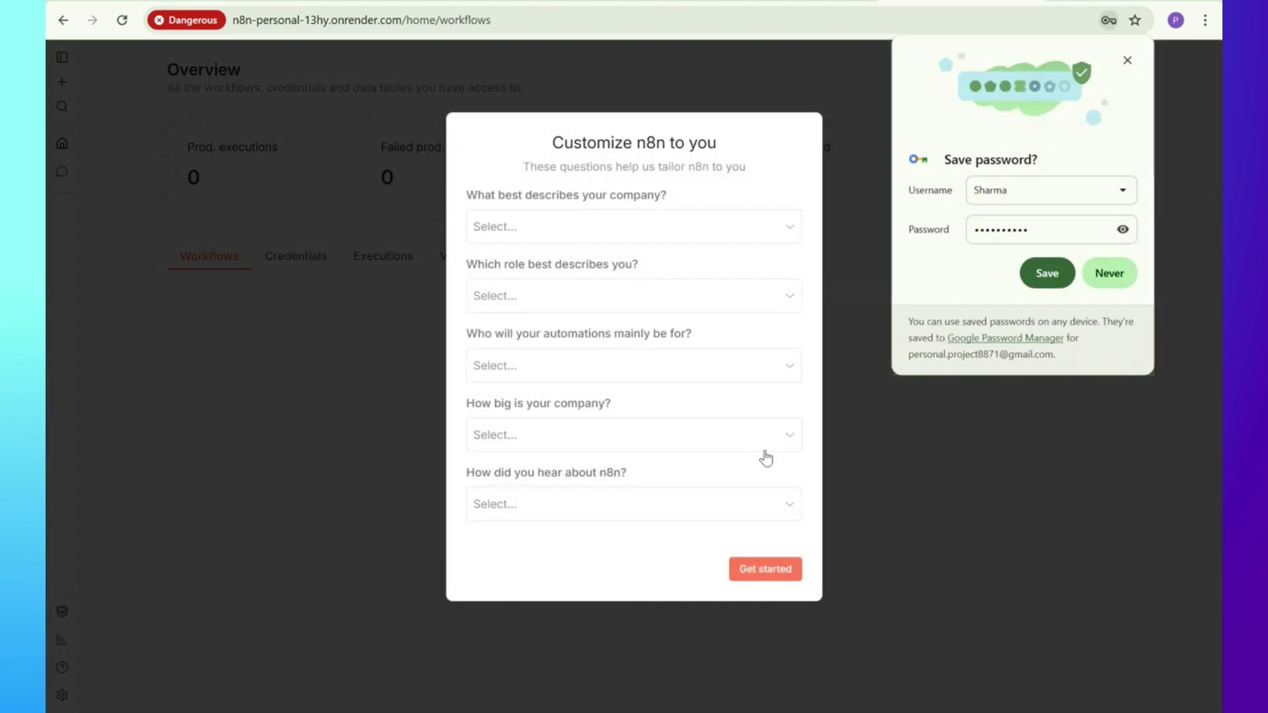
pyautogui.click(1109, 273)
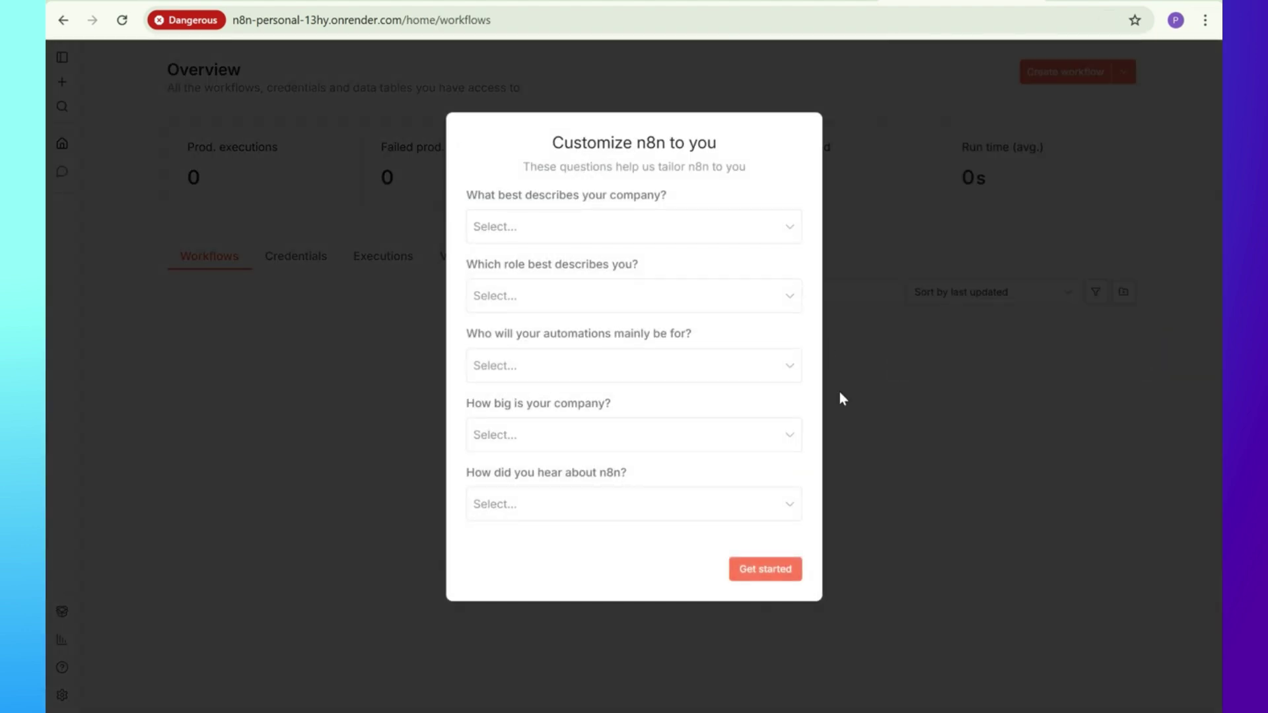
pyautogui.click(758, 572)
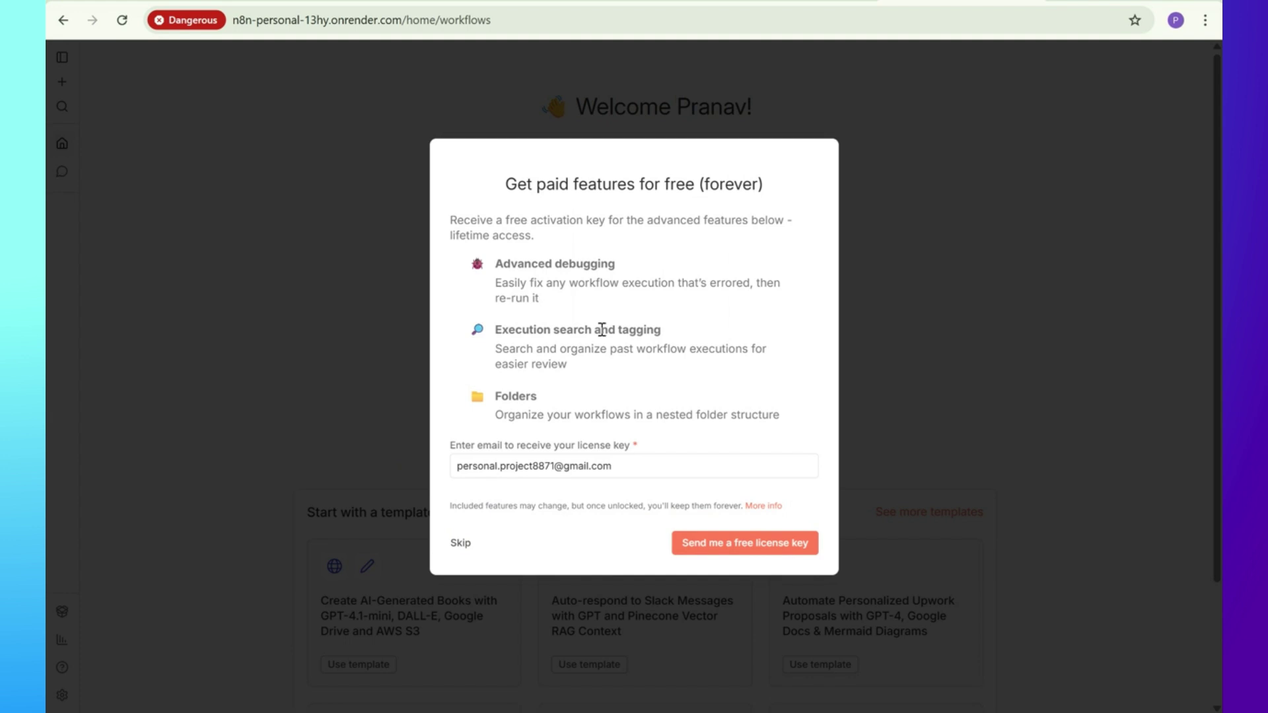
# Request the free n8n license key for the advanced features at the prefilled e-mail address.
pyautogui.moveTo(493, 192); pyautogui.dragTo(783, 186)
pyautogui.click(707, 542)
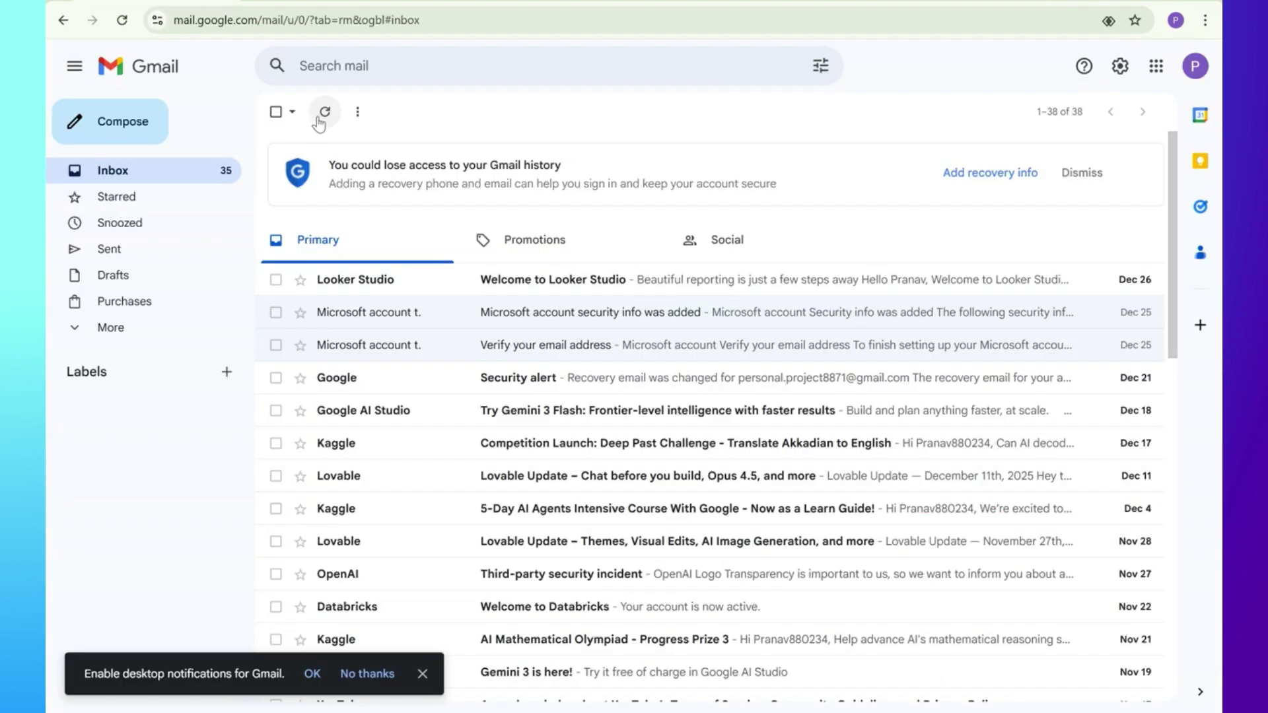
# In Gmail, refresh the inbox repeatedly to check for the license e-mail and dismiss the desktop notifications prompt.
pyautogui.click(324, 112)
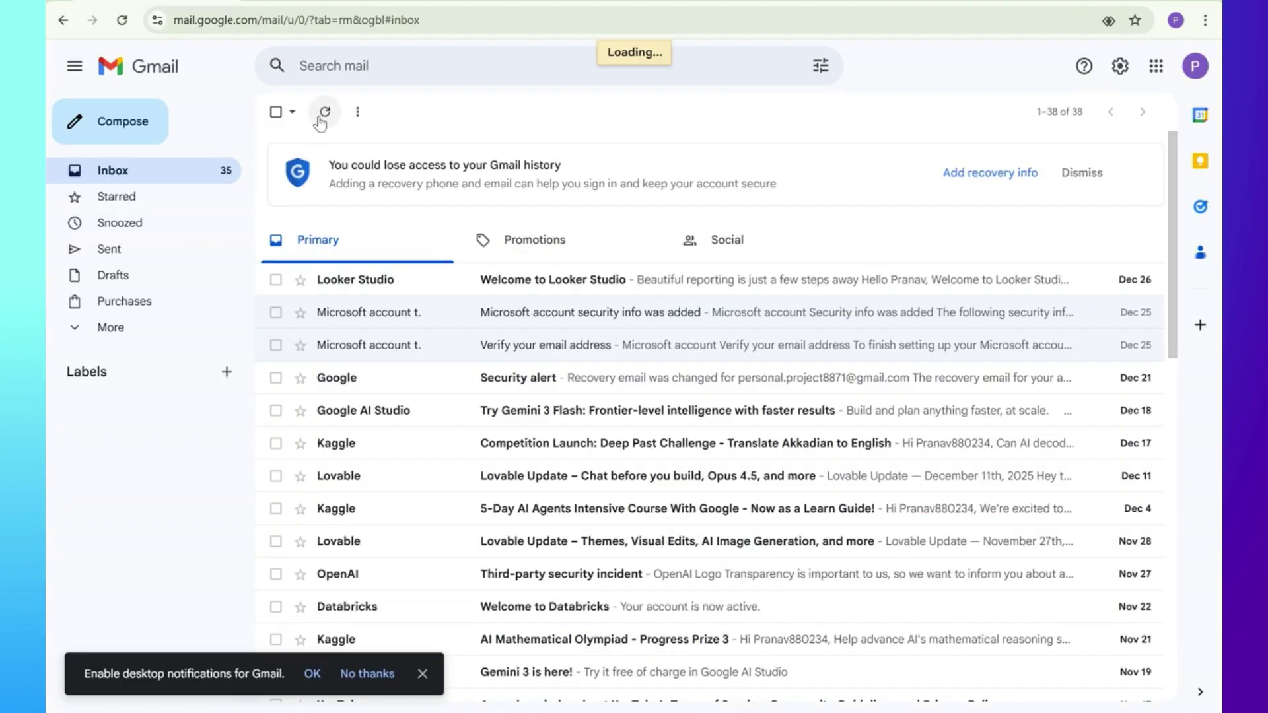
pyautogui.click(324, 113)
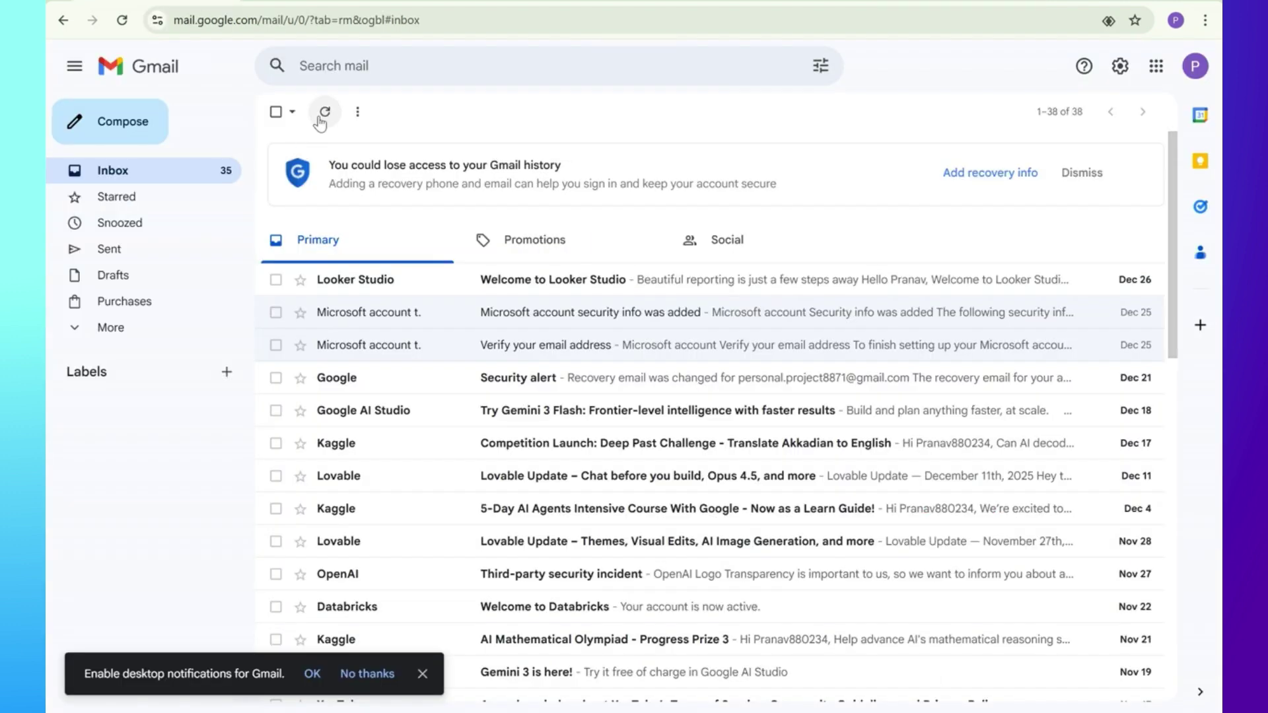
pyautogui.click(321, 118)
pyautogui.click(320, 119)
pyautogui.click(422, 674)
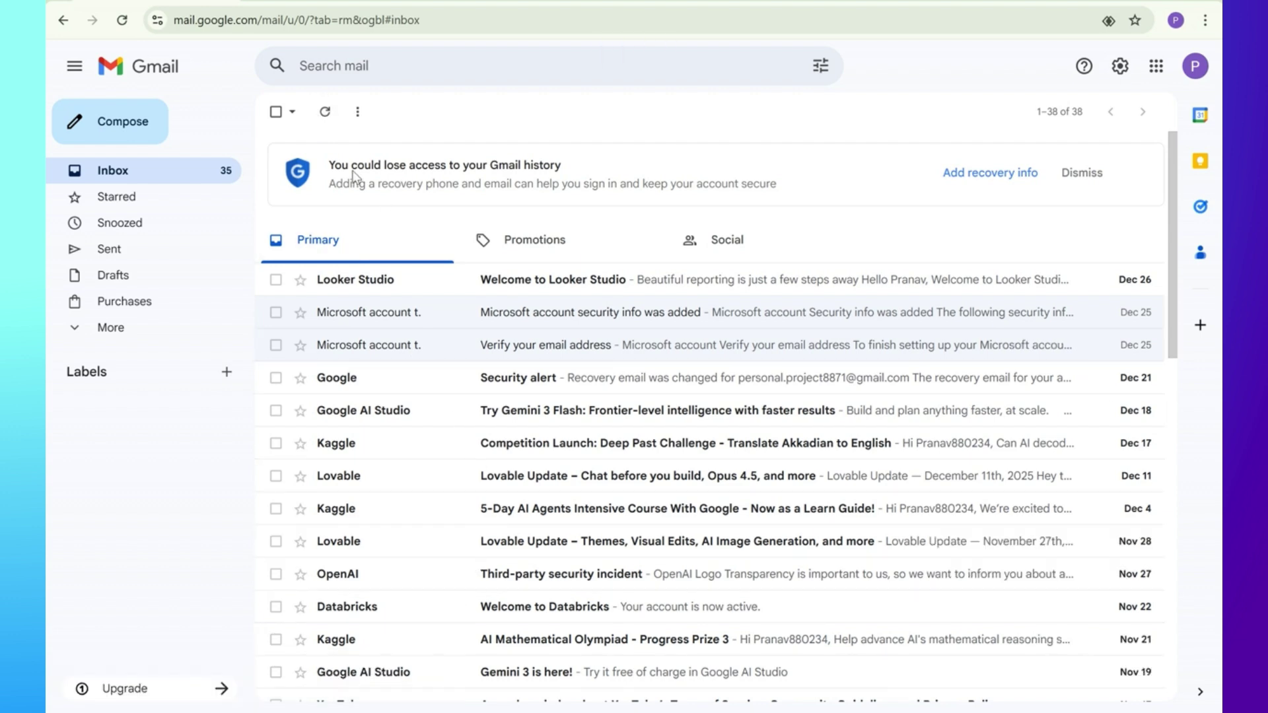
pyautogui.click(319, 115)
pyautogui.click(318, 115)
# Search the mailbox for n8n, then return to the inbox and dismiss the recovery info banner.
pyautogui.click(425, 63)
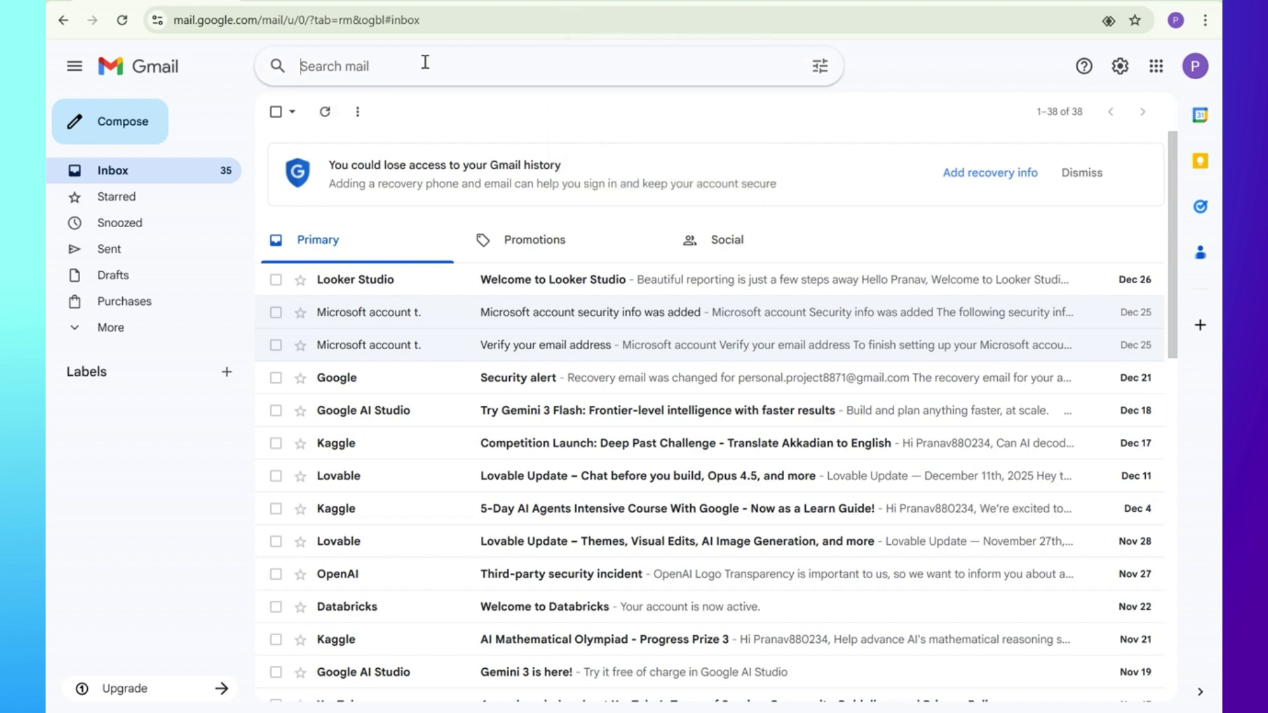
pyautogui.write('n8n')
pyautogui.press('Return')
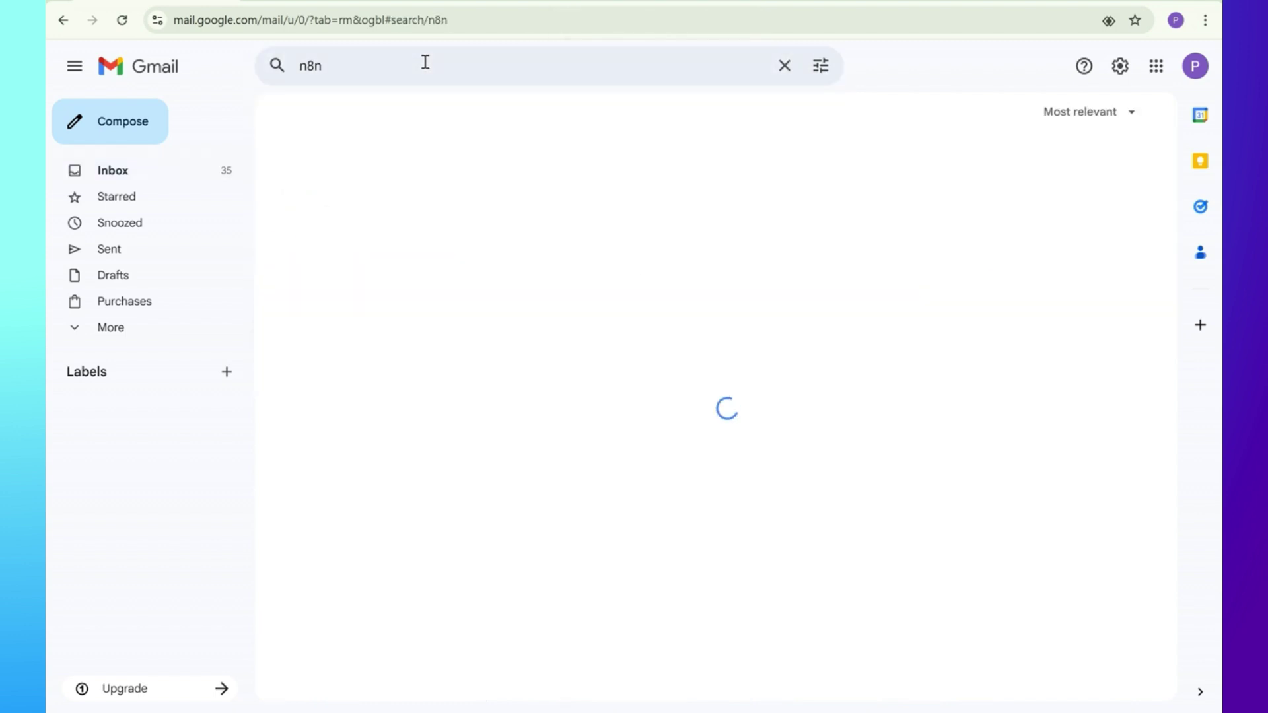
pyautogui.click(242, 170)
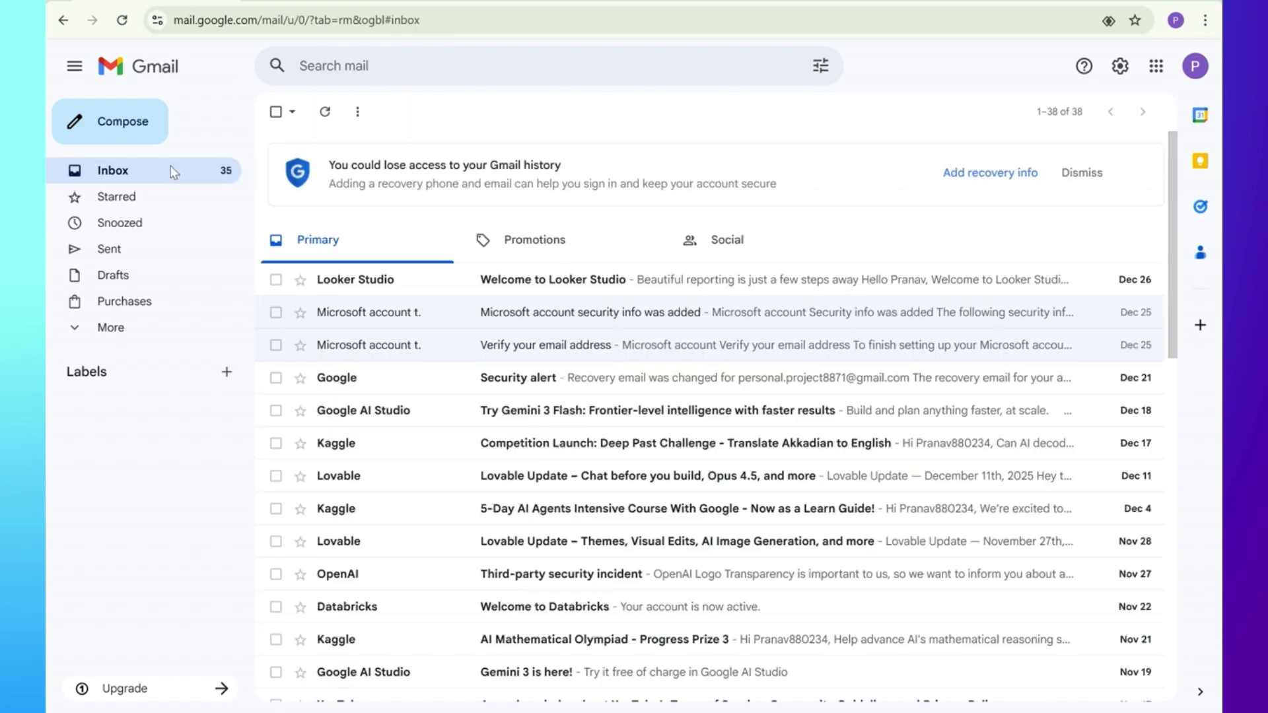
pyautogui.click(1082, 172)
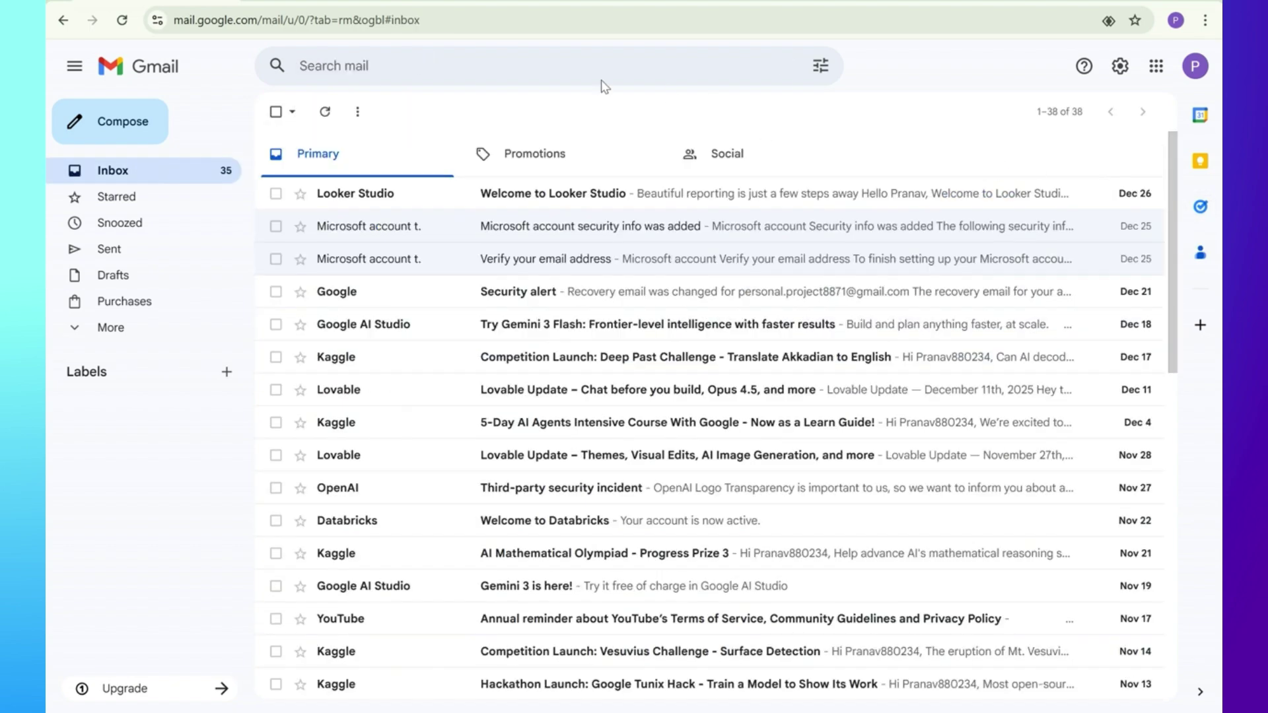
# Refresh the inbox, open the n8n license e-mail and copy the license key.
pyautogui.click(324, 112)
pyautogui.click(444, 201)
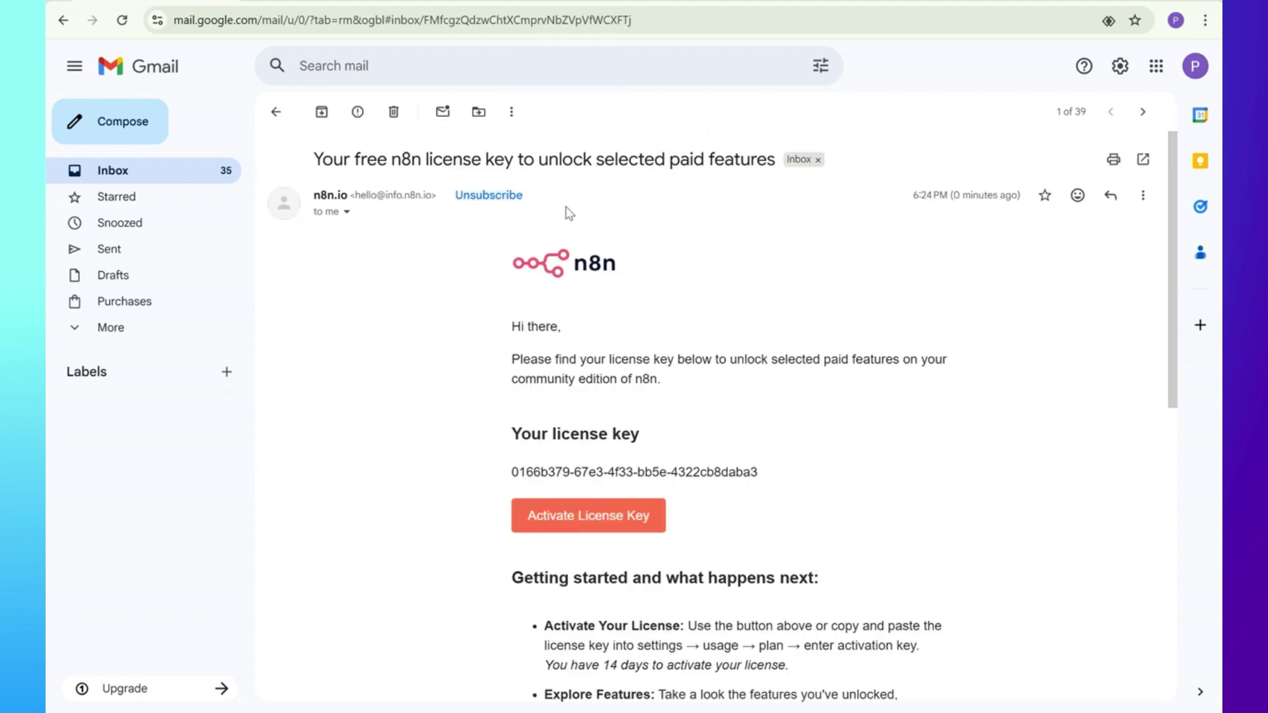
pyautogui.moveTo(512, 472); pyautogui.dragTo(759, 472)
pyautogui.hotkey('ctrl', 'c')
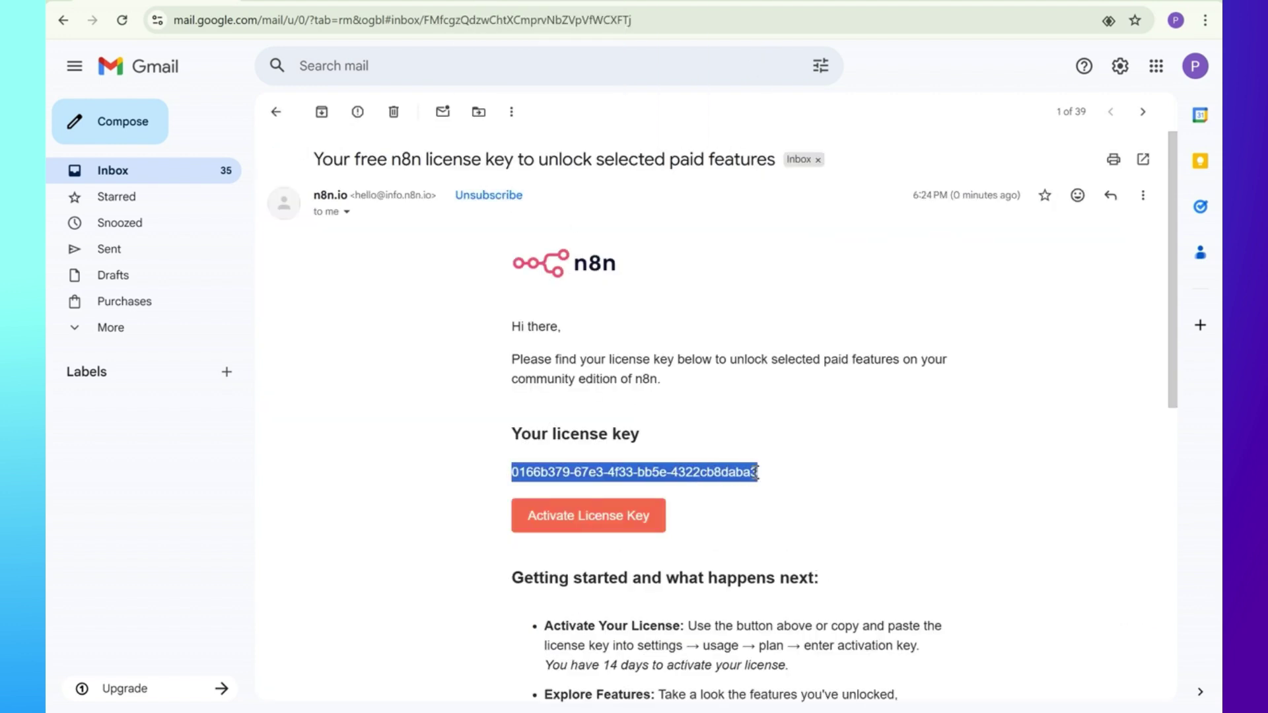
# In the n8n instance, open the Usage and plan settings and activate the license with the copied license key.
pyautogui.click(913, 7)
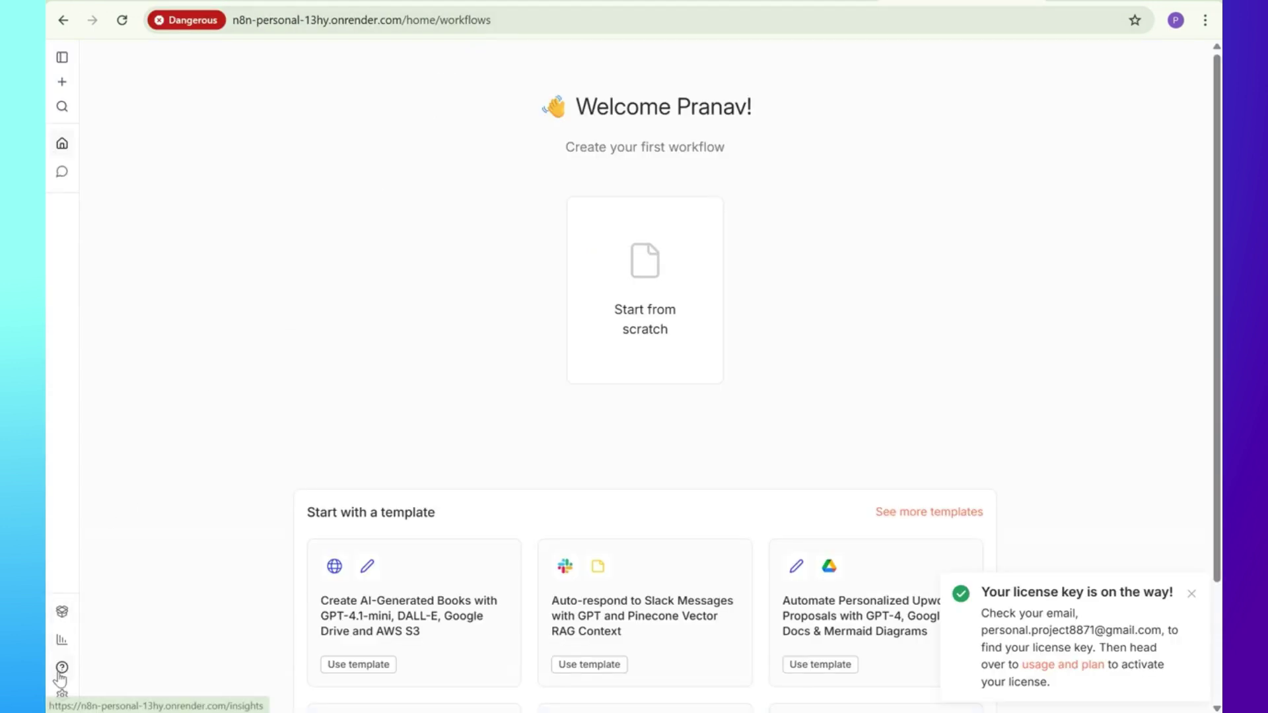
pyautogui.click(63, 694)
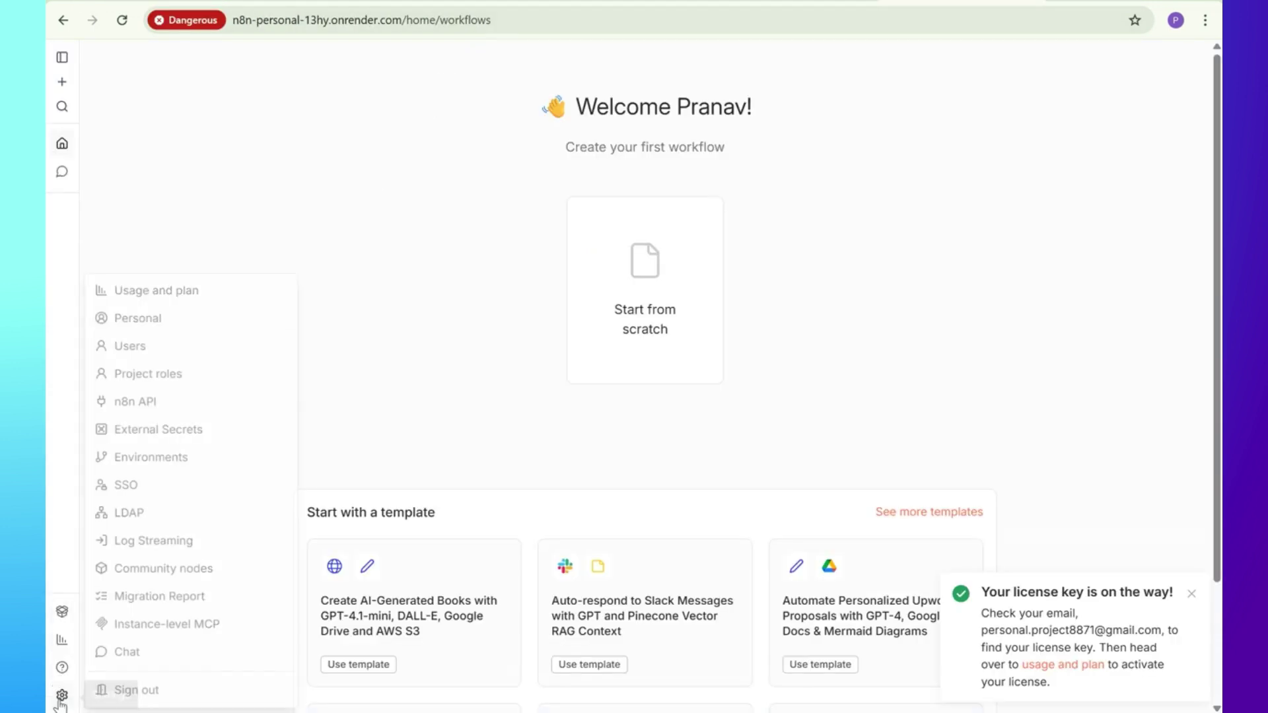
pyautogui.click(157, 302)
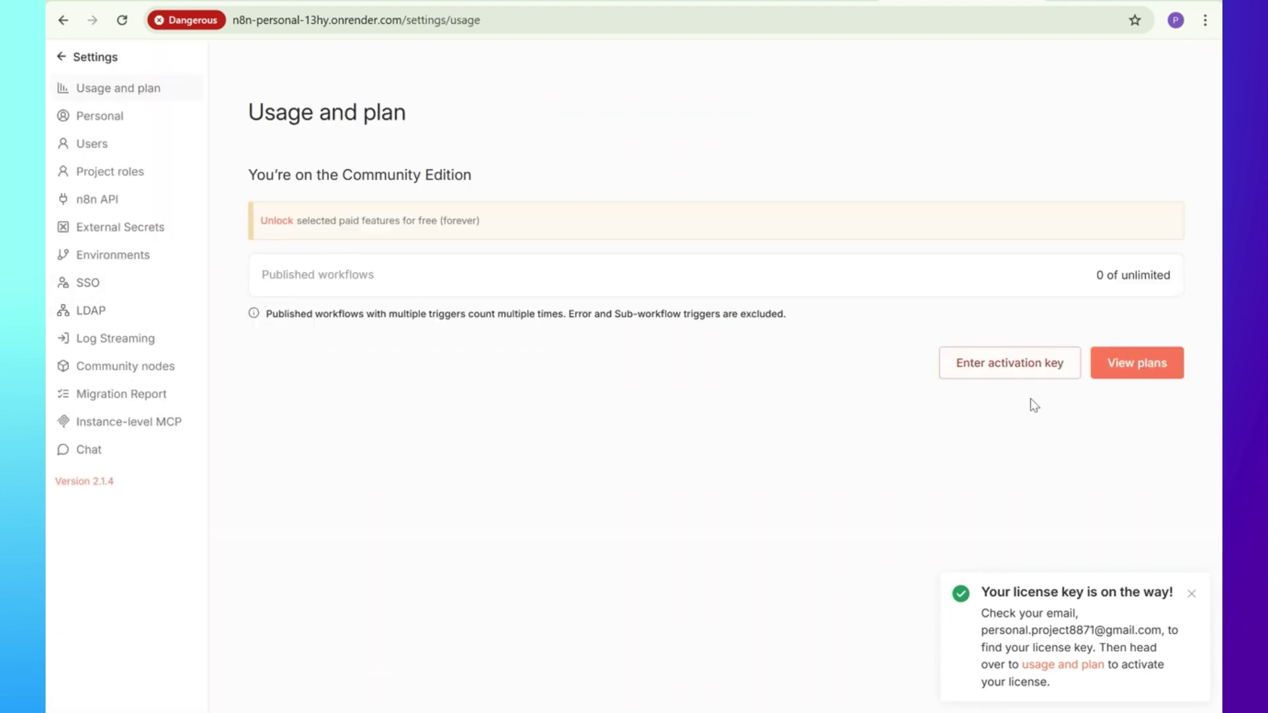
pyautogui.click(1017, 368)
pyautogui.hotkey('ctrl', 'v')
pyautogui.click(796, 401)
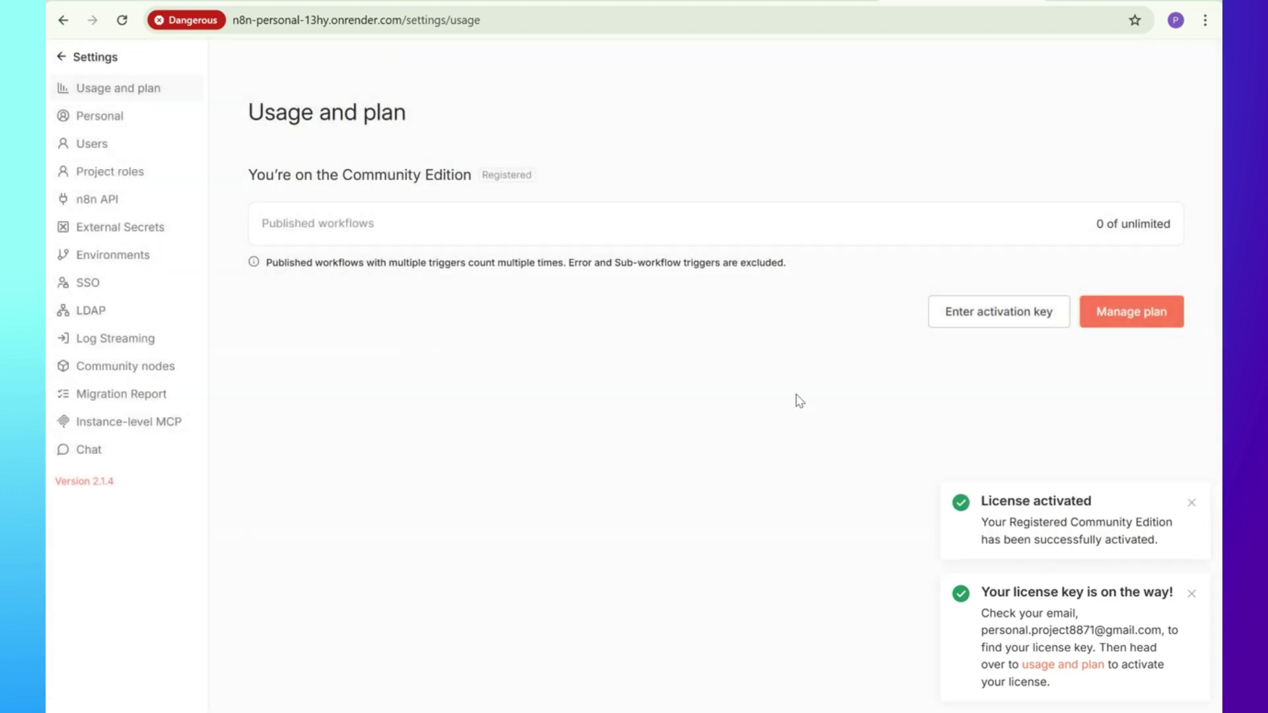
# Check the plan's registration label, return to the n8n home page and dismiss the license key notification.
pyautogui.moveTo(473, 179)
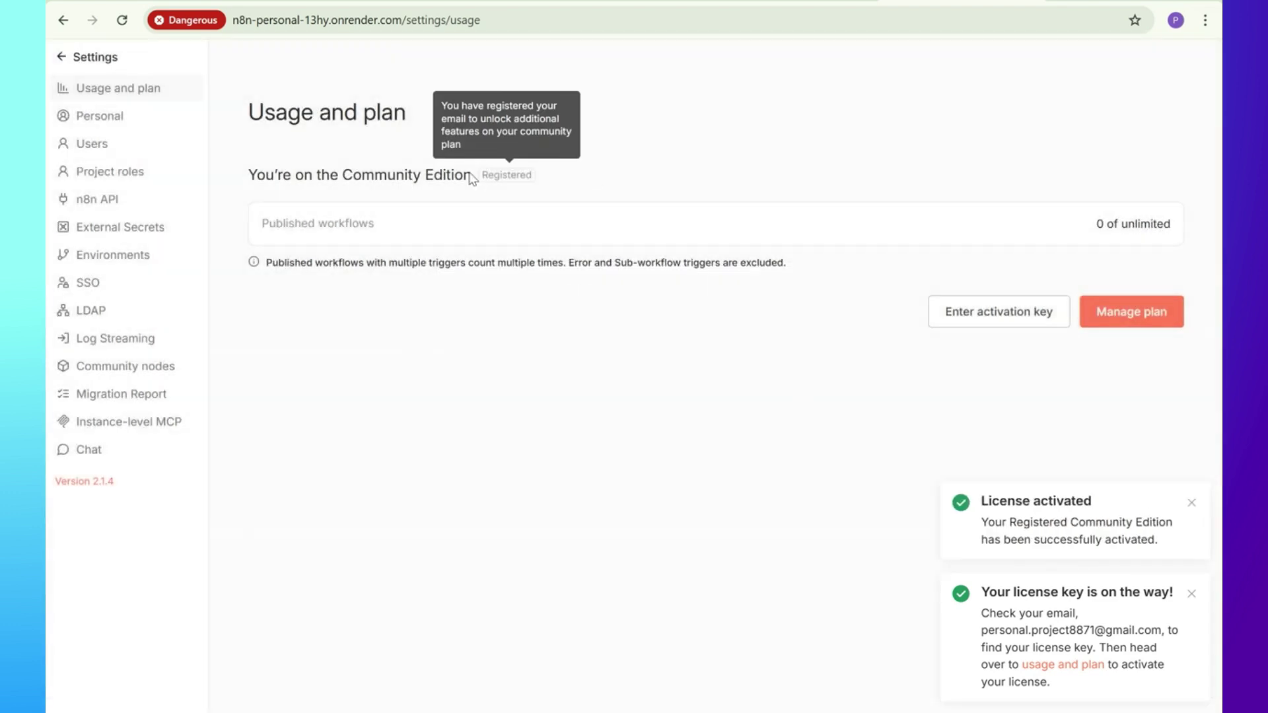
pyautogui.click(60, 56)
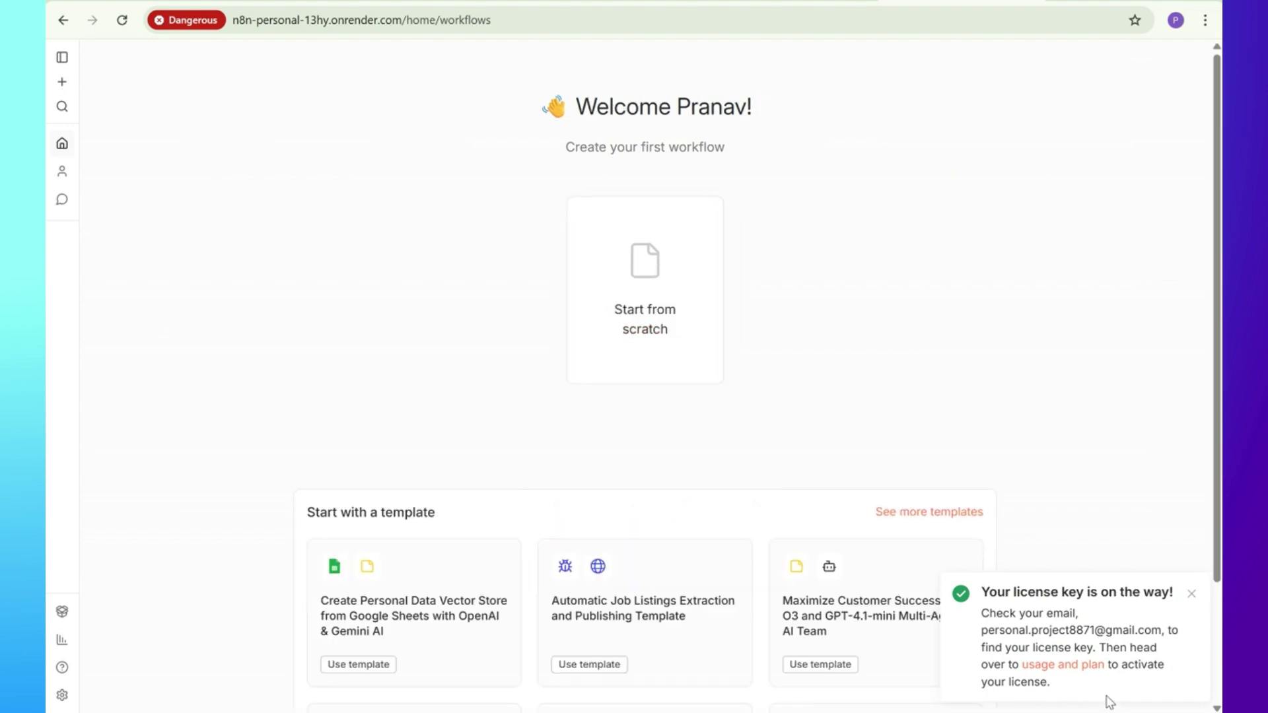
pyautogui.click(1192, 594)
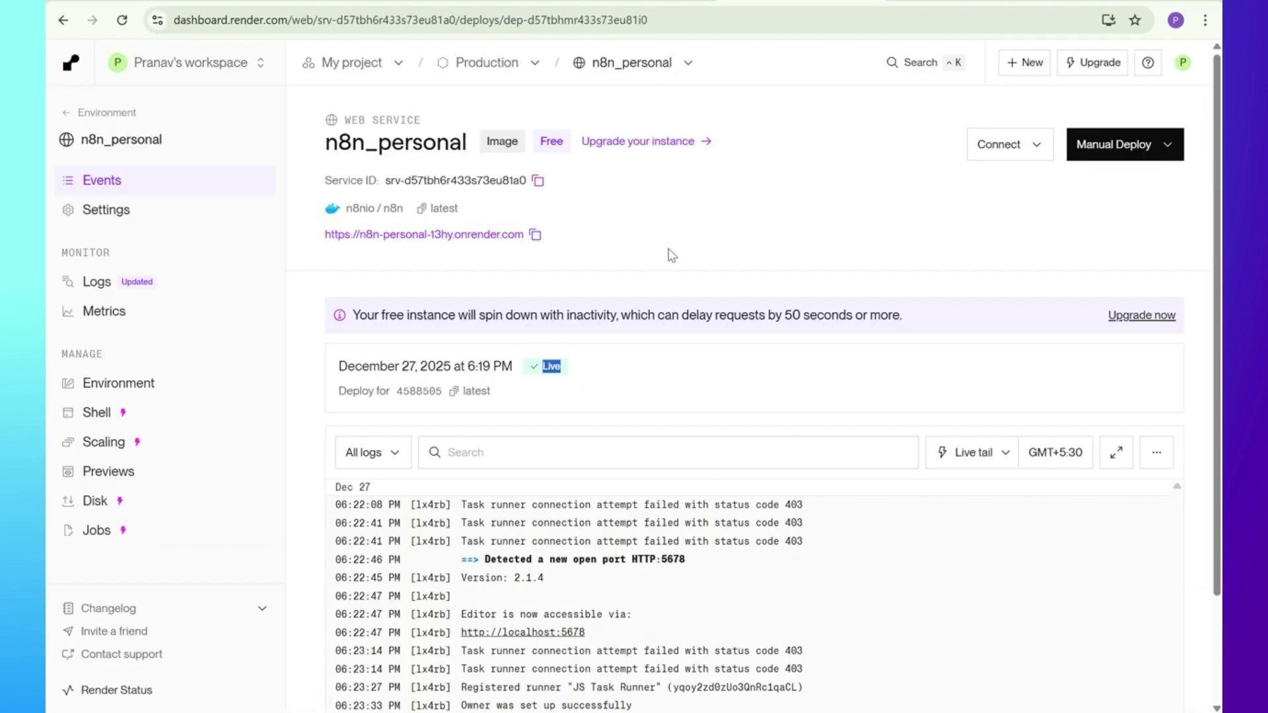
# On the Render service page, examine the notice about free instance inactivity and the deploy logs.
pyautogui.moveTo(353, 316); pyautogui.dragTo(932, 329)
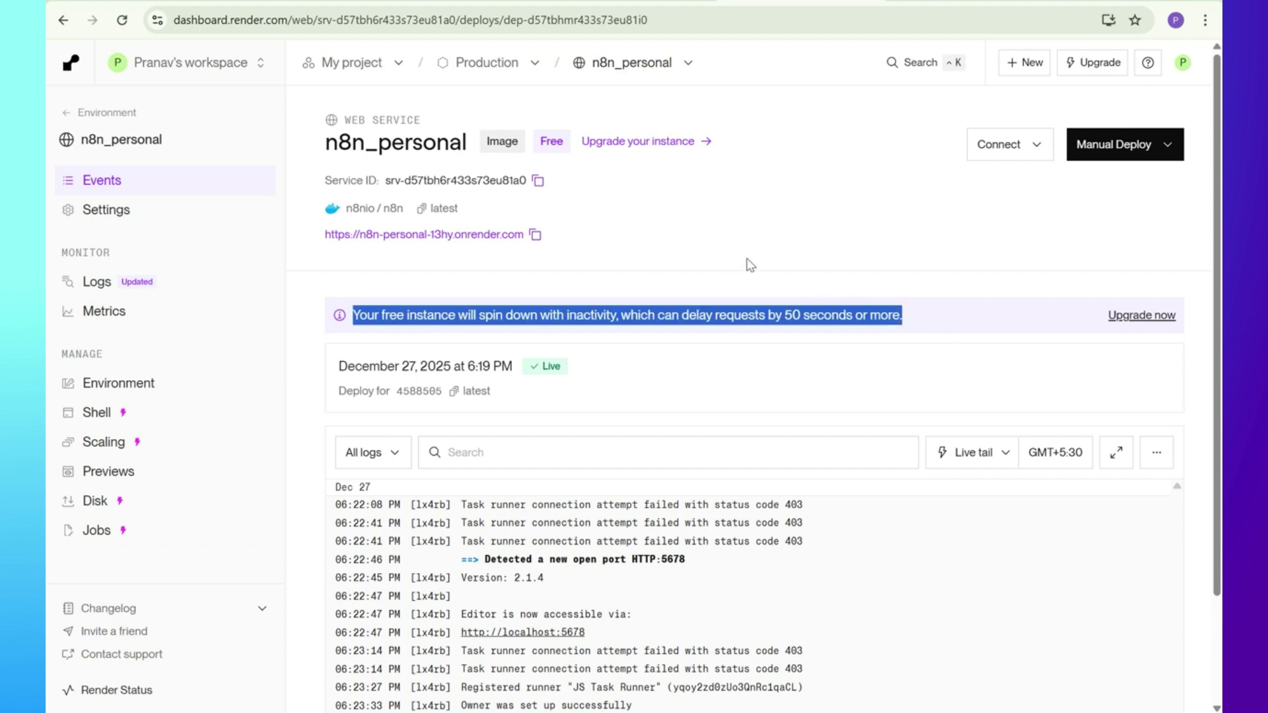
pyautogui.scroll(-2, 751, 265)
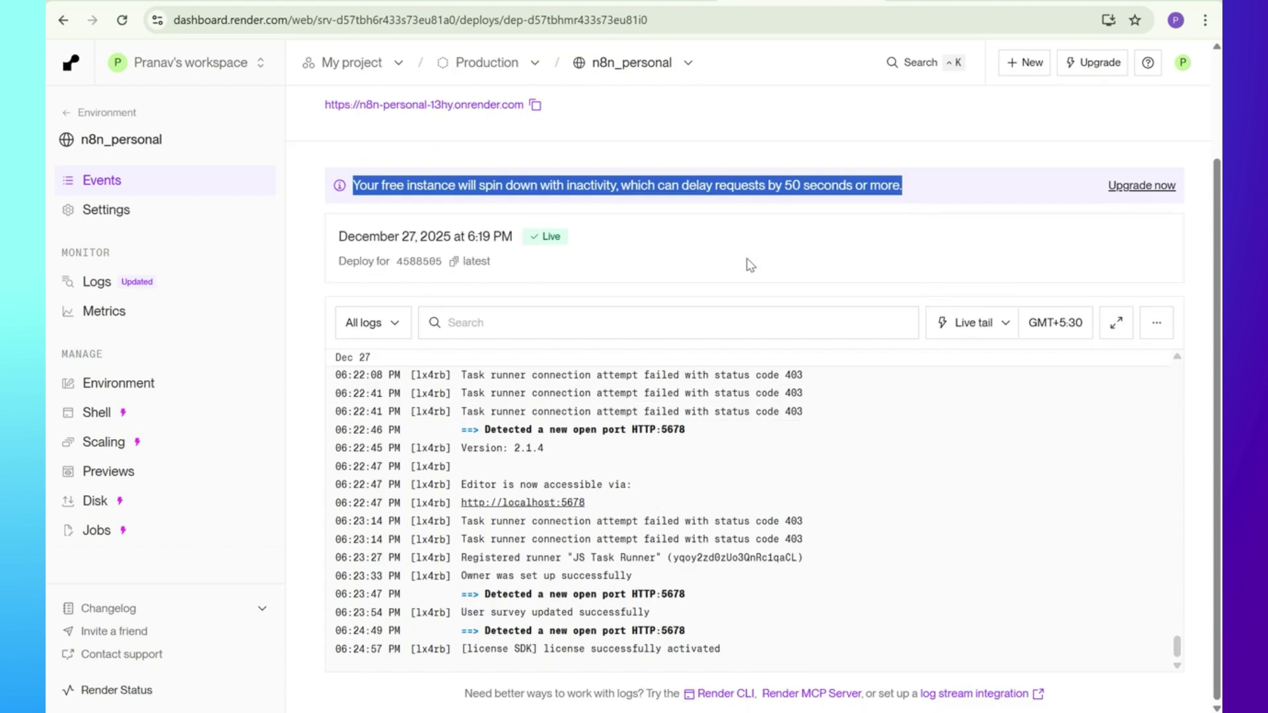
pyautogui.scroll(2, 764, 325)
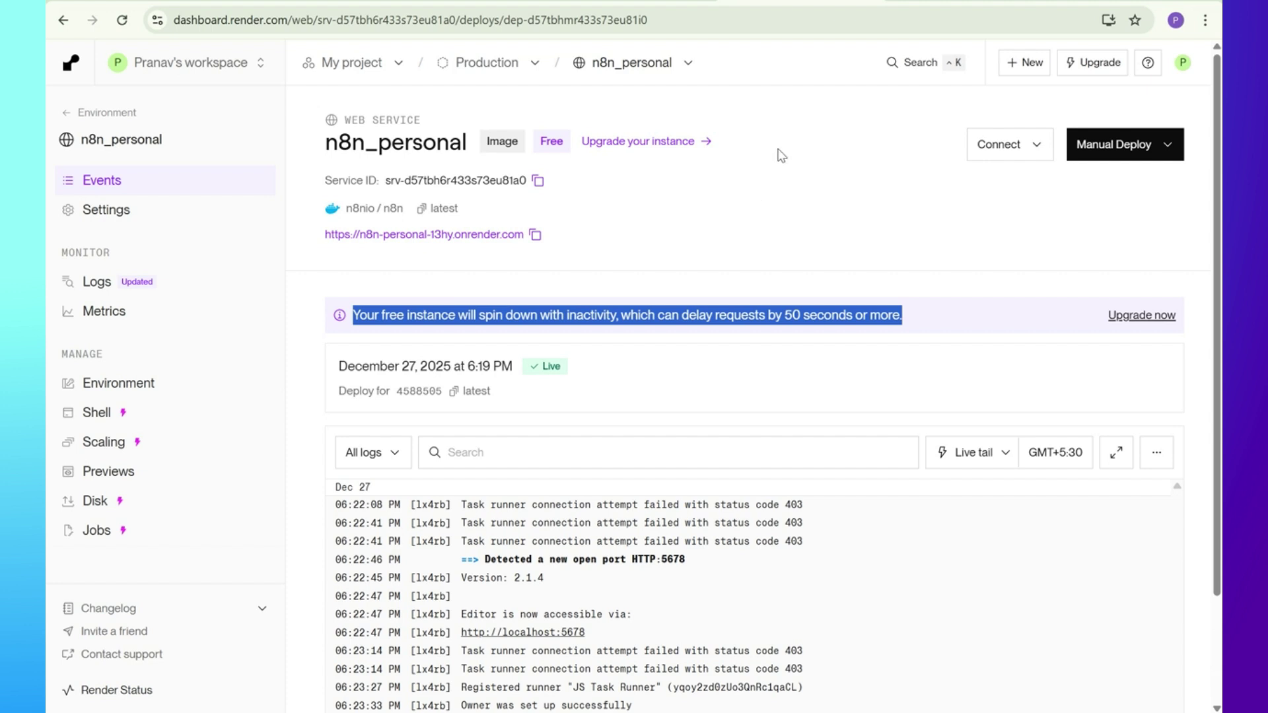
# Search Google for cronjob in a new browser tab and open the sign-up form on cron-job.org.
pyautogui.hotkey('ctrl', 't')
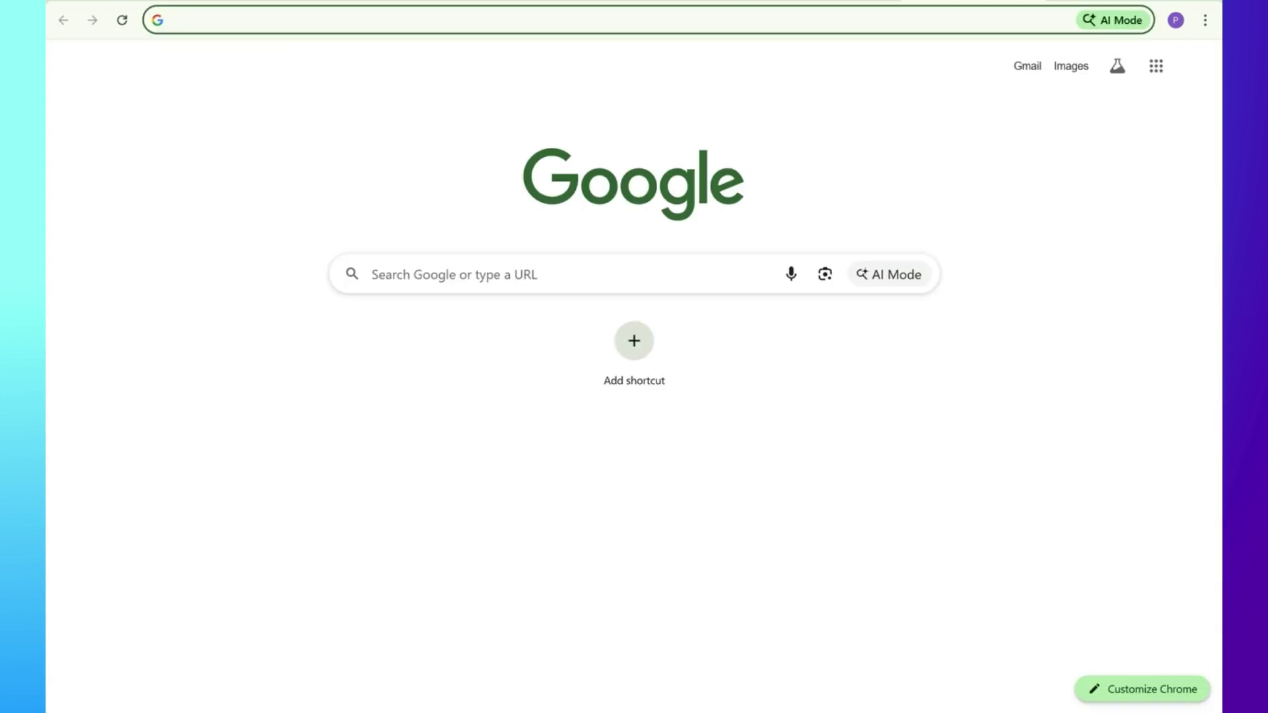
pyautogui.write('cronjob')
pyautogui.press('Return')
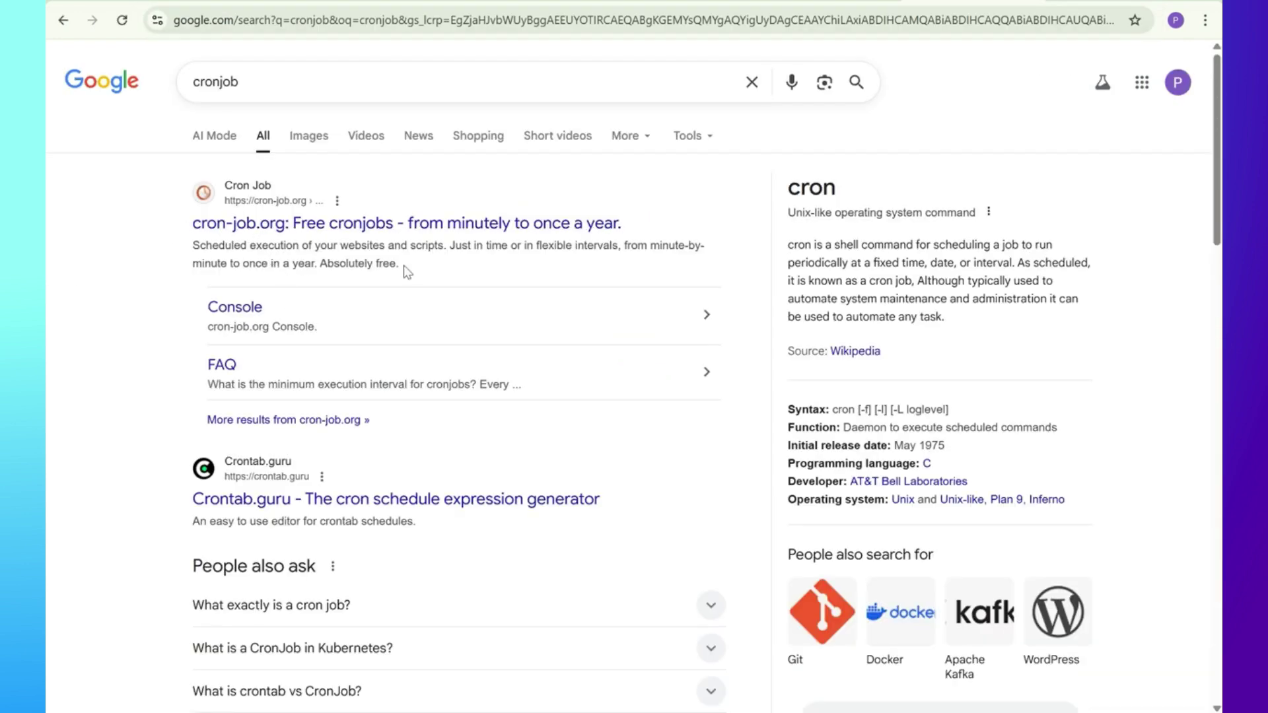
pyautogui.click(302, 232)
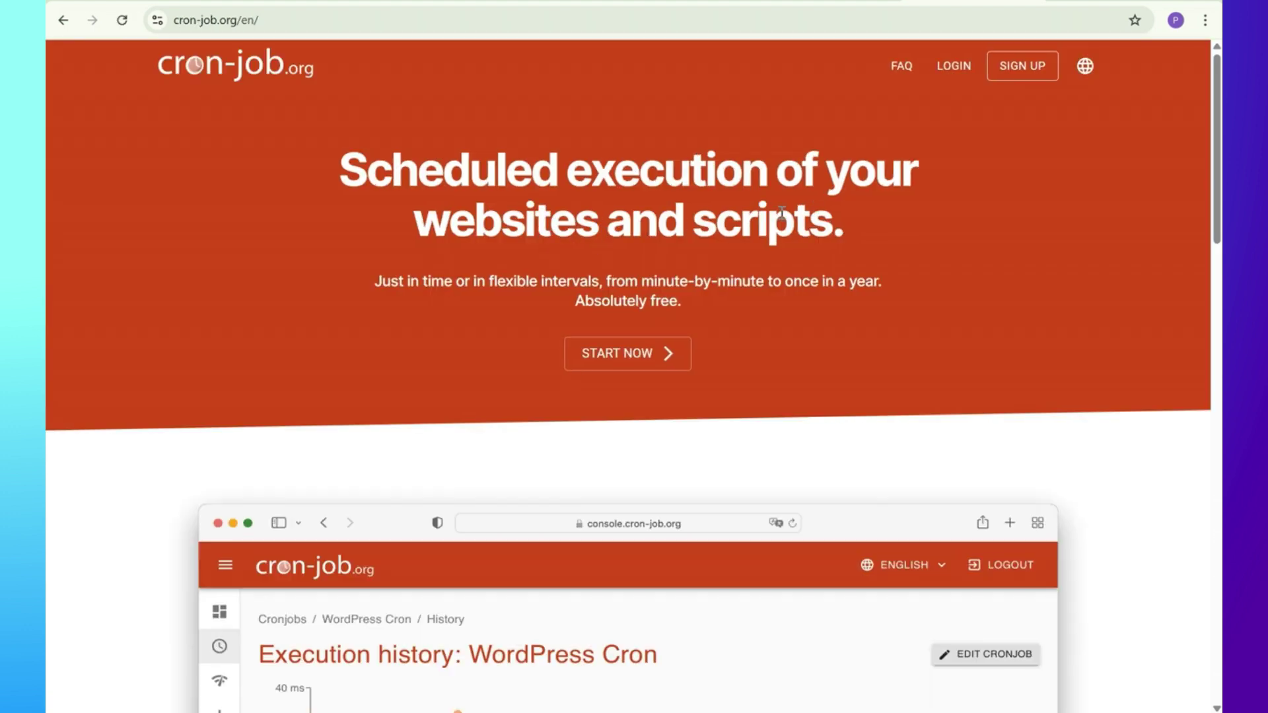
pyautogui.click(1022, 66)
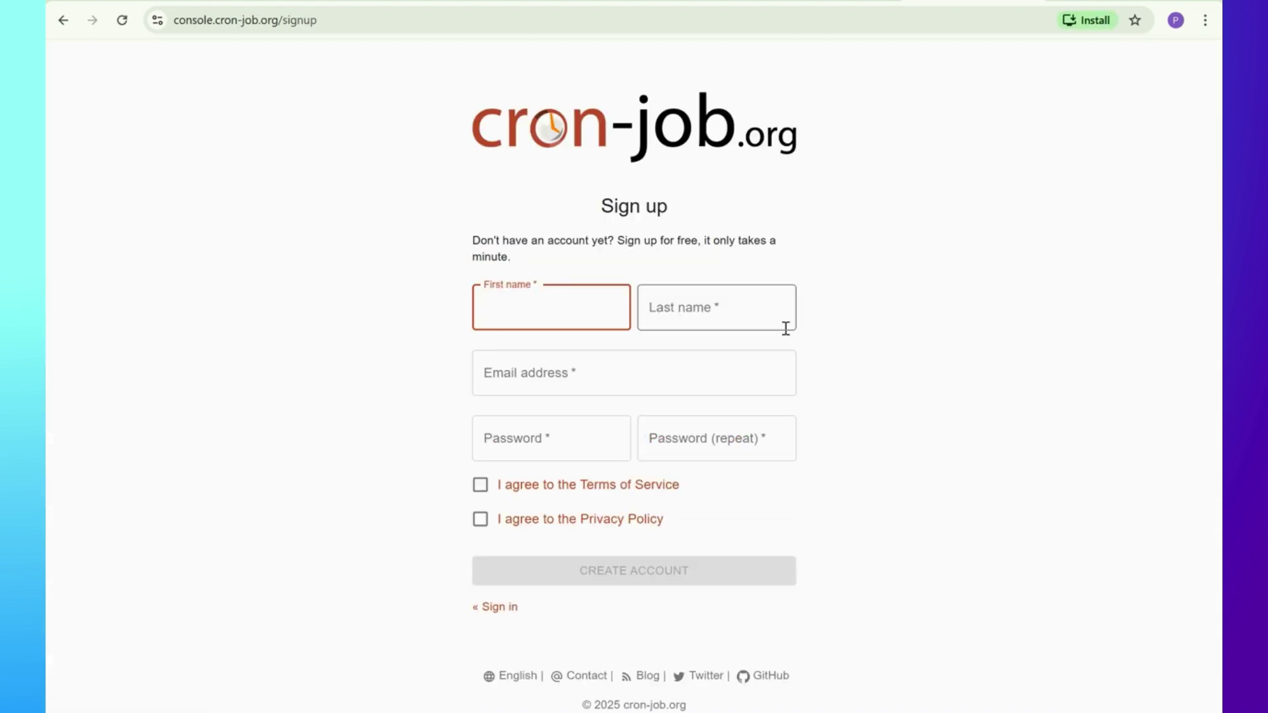
# Fill in the account holder's first name, last name and e-mail address with the saved suggestions.
pyautogui.click(547, 322)
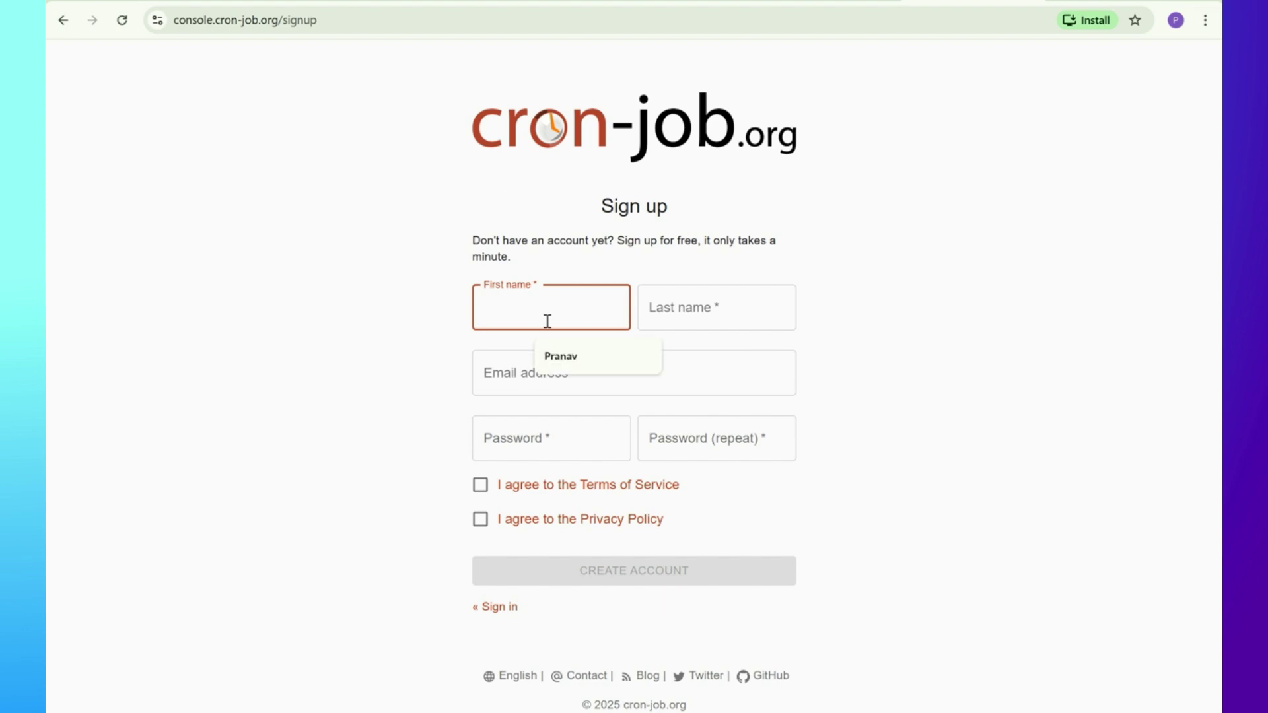
pyautogui.click(568, 359)
pyautogui.click(682, 317)
pyautogui.press('Down')
pyautogui.press('Return')
pyautogui.click(502, 366)
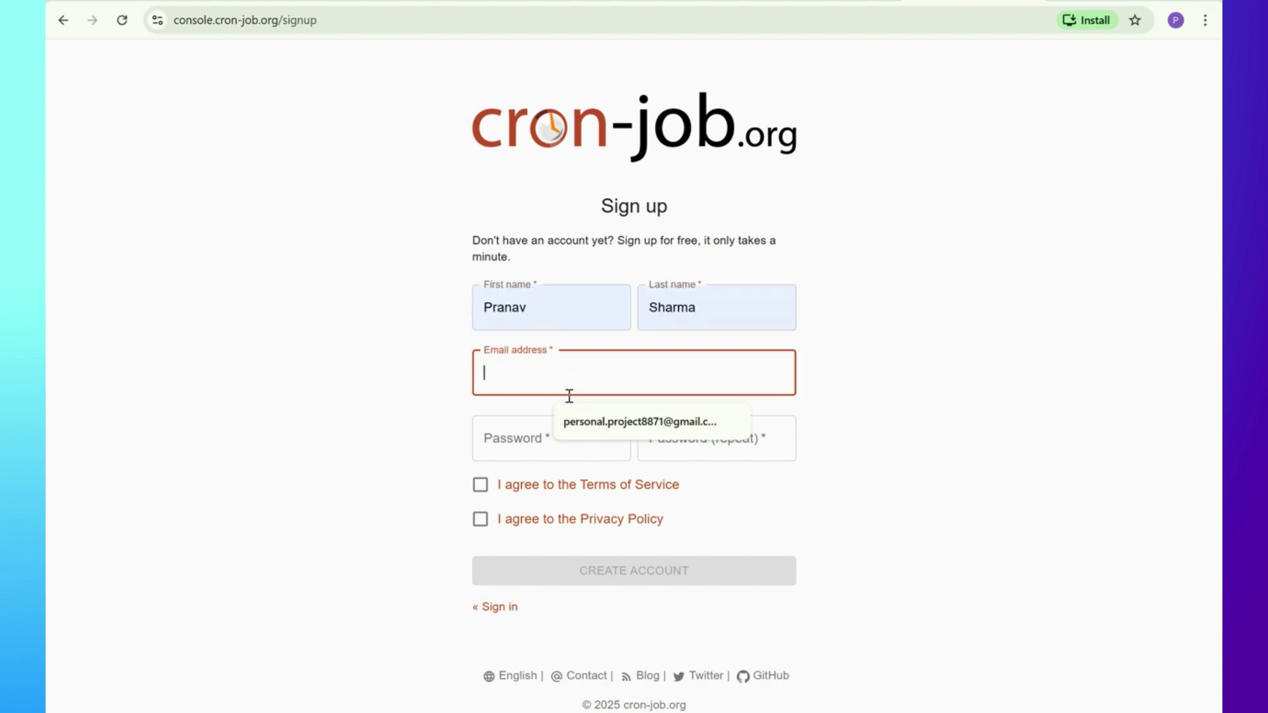
pyautogui.click(624, 426)
# Agree to both the Terms of Service and the Privacy Policy on the sign-up form.
pyautogui.click(480, 485)
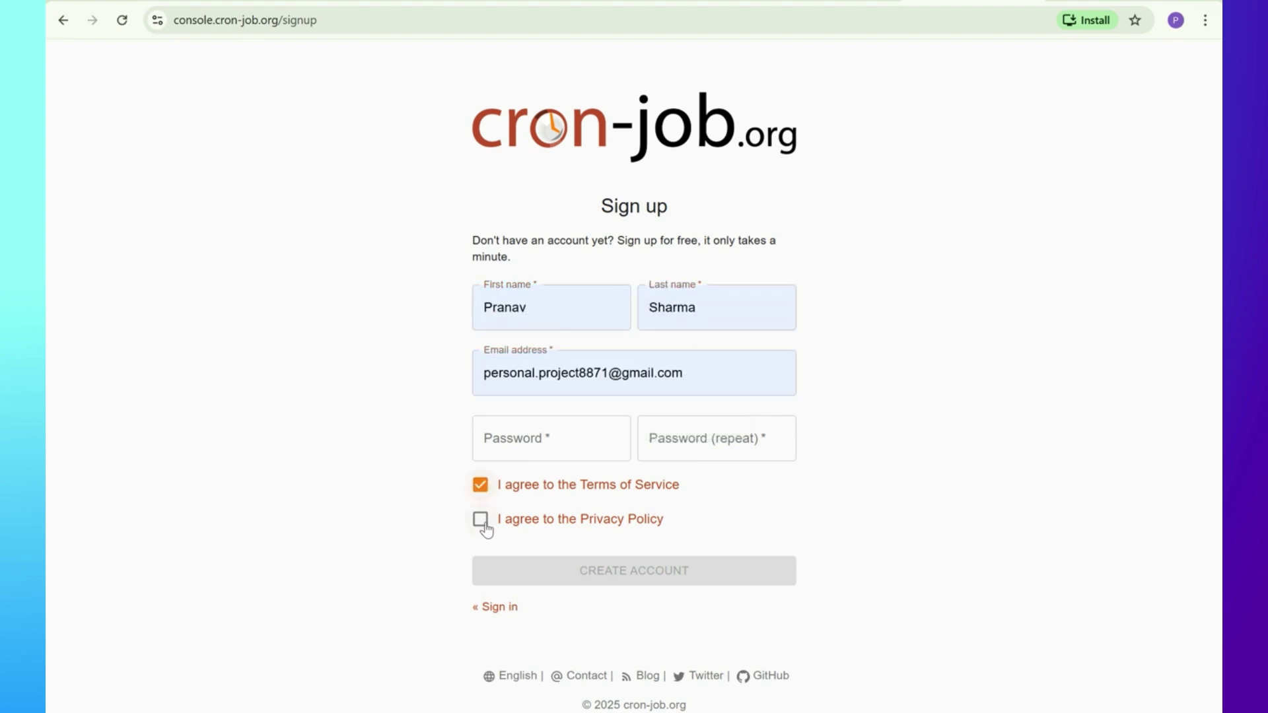
pyautogui.click(480, 519)
pyautogui.click(510, 484)
pyautogui.click(512, 450)
pyautogui.click(482, 488)
# Enter the account password in both password fields and create the account, declining to save the password in the browser.
pyautogui.click(552, 449)
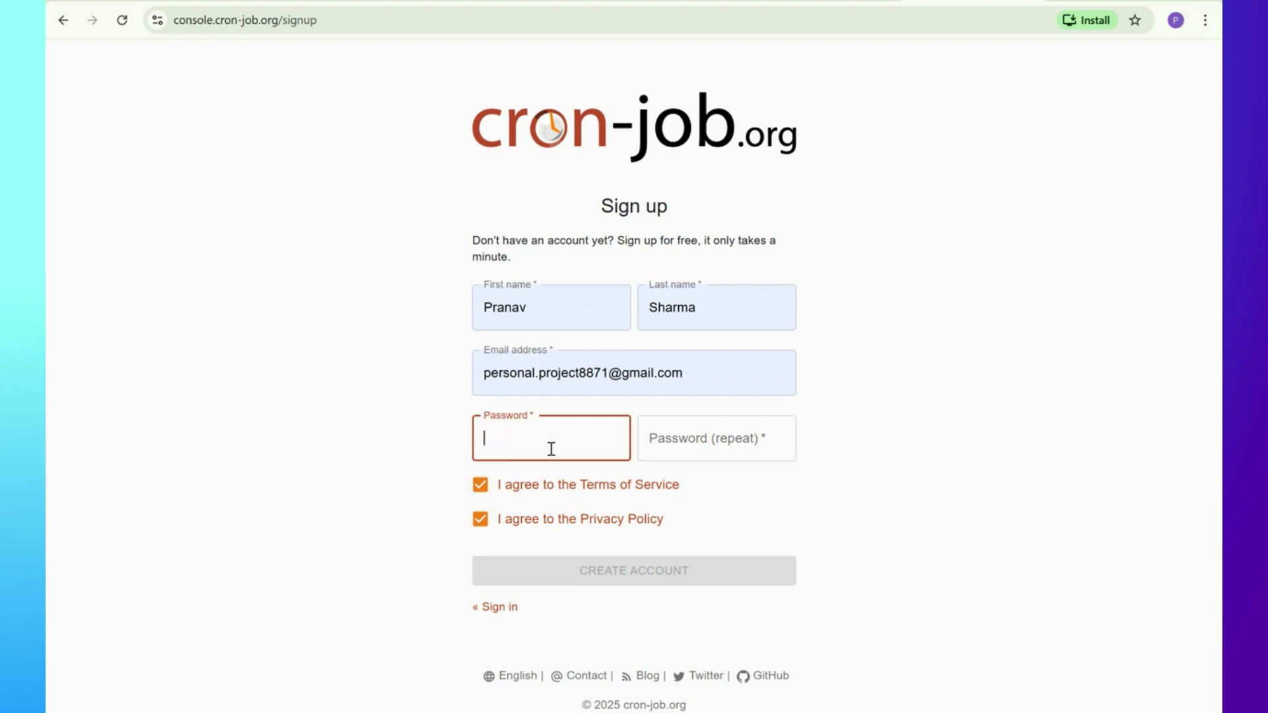
pyautogui.write('••••••••••')
pyautogui.press('Tab')
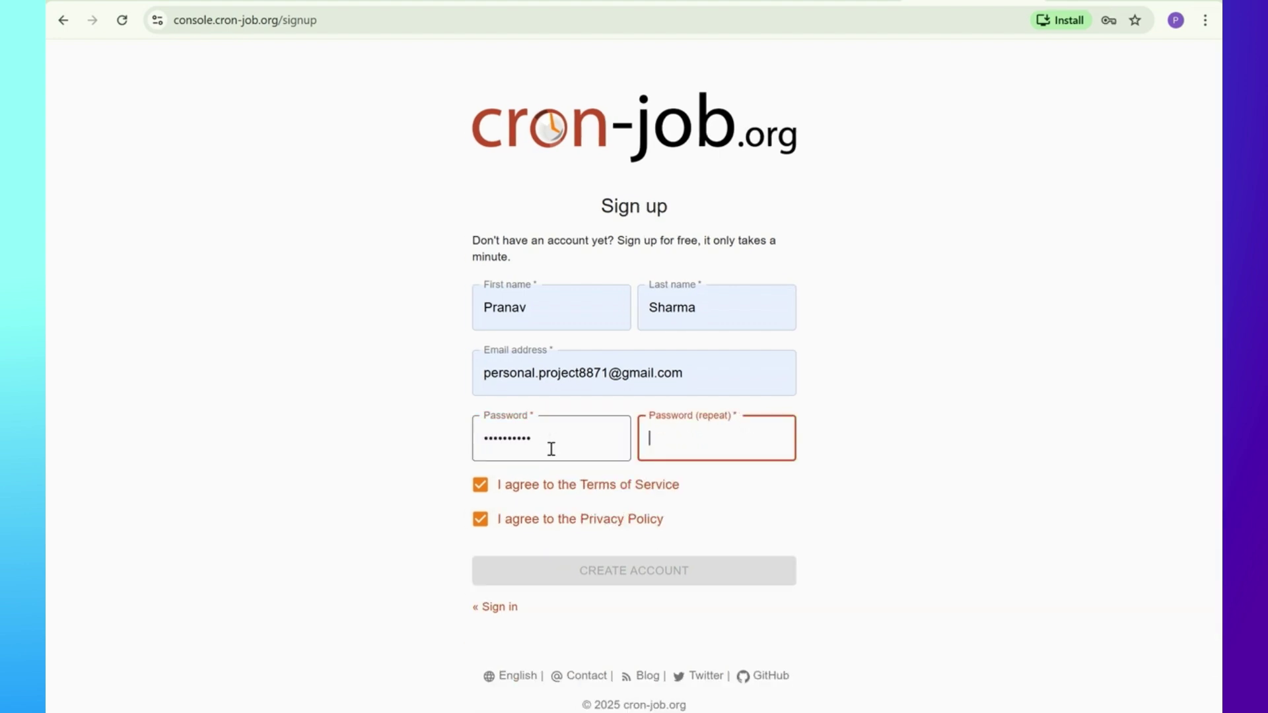
pyautogui.write('••••••••••')
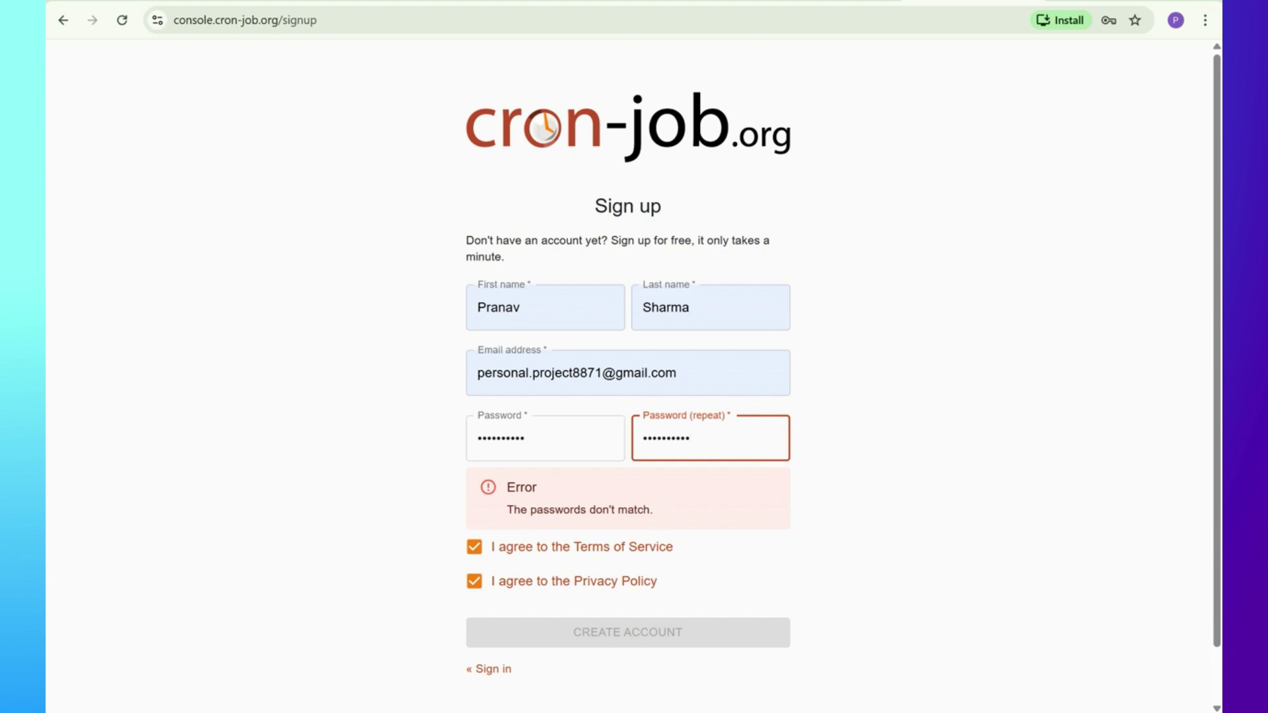
pyautogui.doubleClick(675, 437)
pyautogui.write('•••')
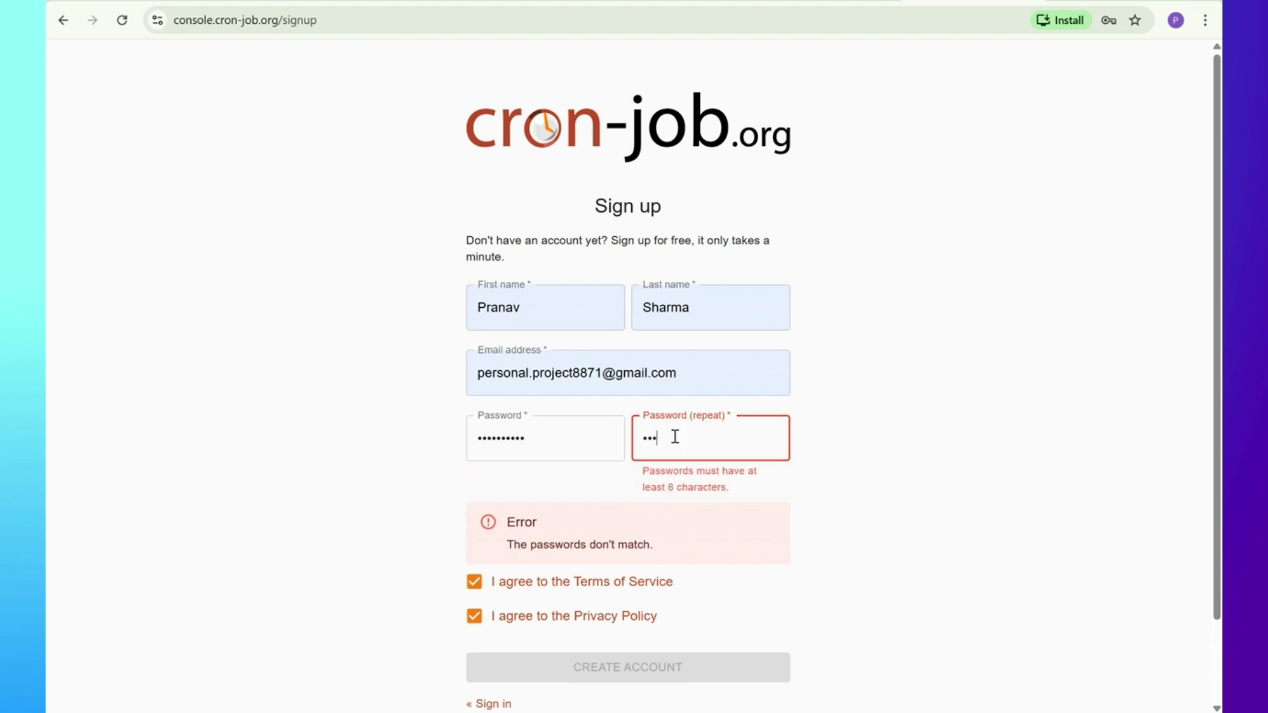
pyautogui.write('•••')
pyautogui.click(586, 572)
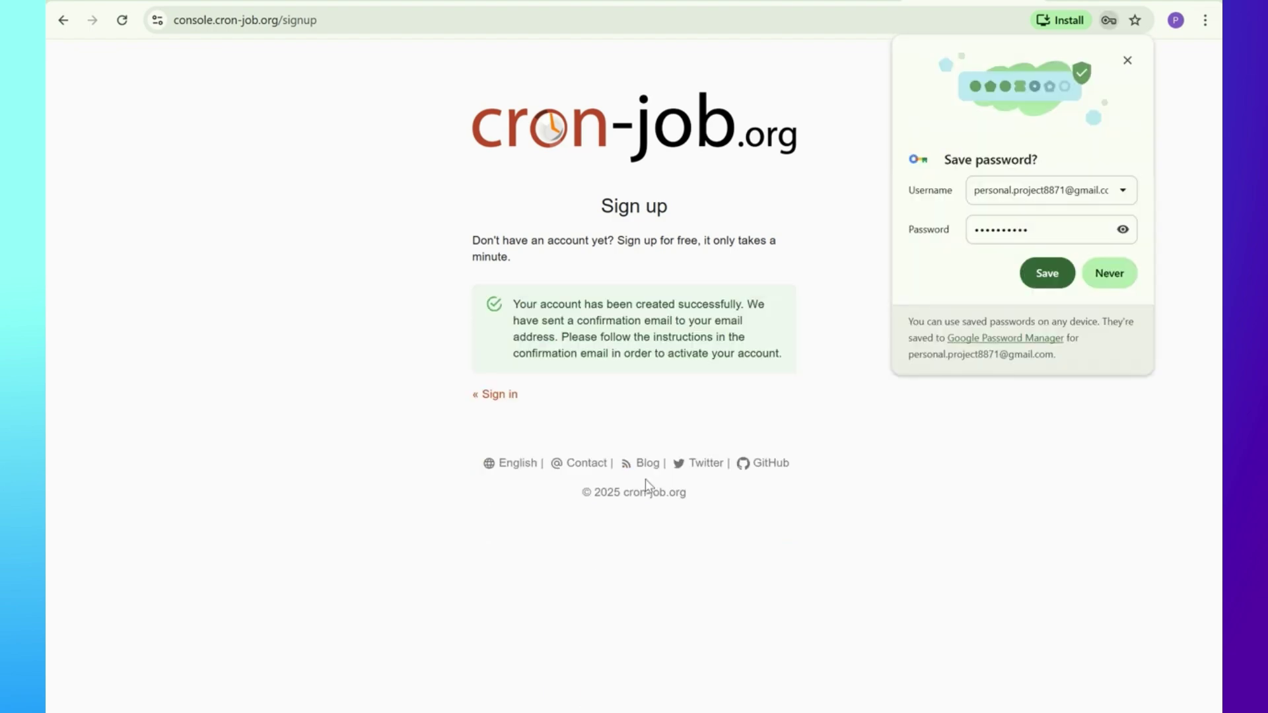
pyautogui.click(1113, 283)
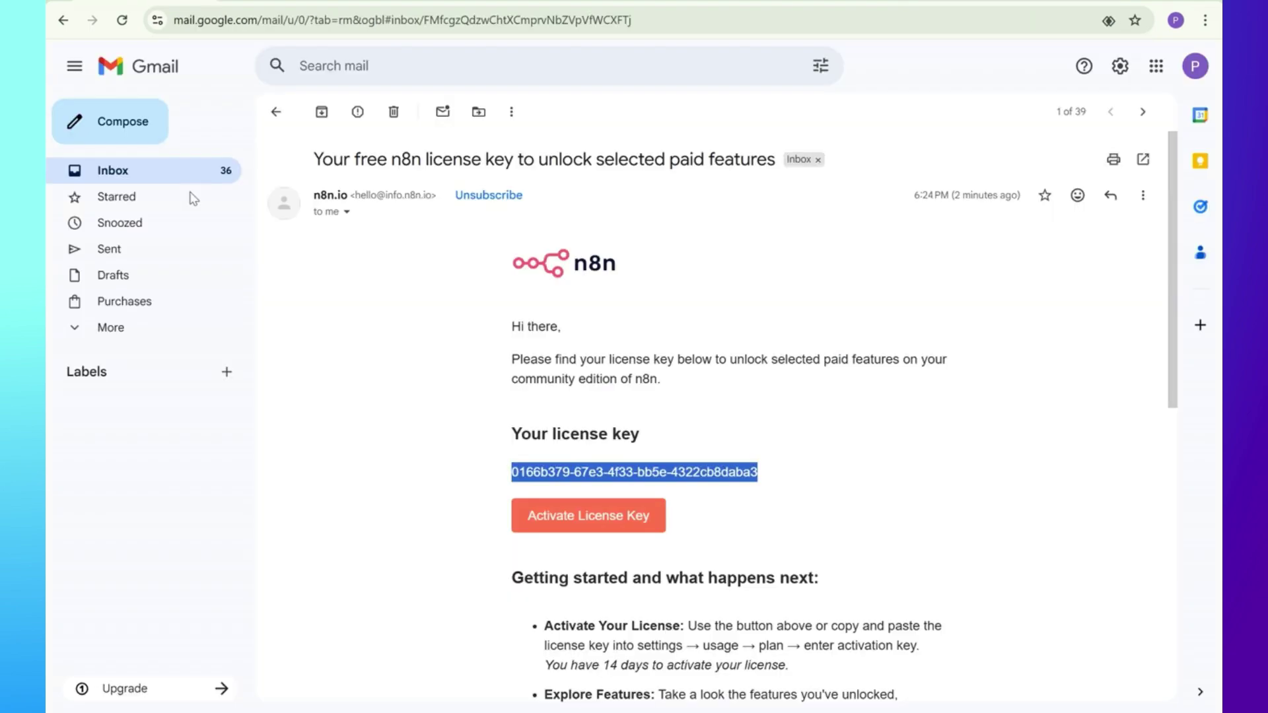
# In the Gmail inbox, open the cron-job.org activation e-mail and follow its account activation link.
pyautogui.click(206, 177)
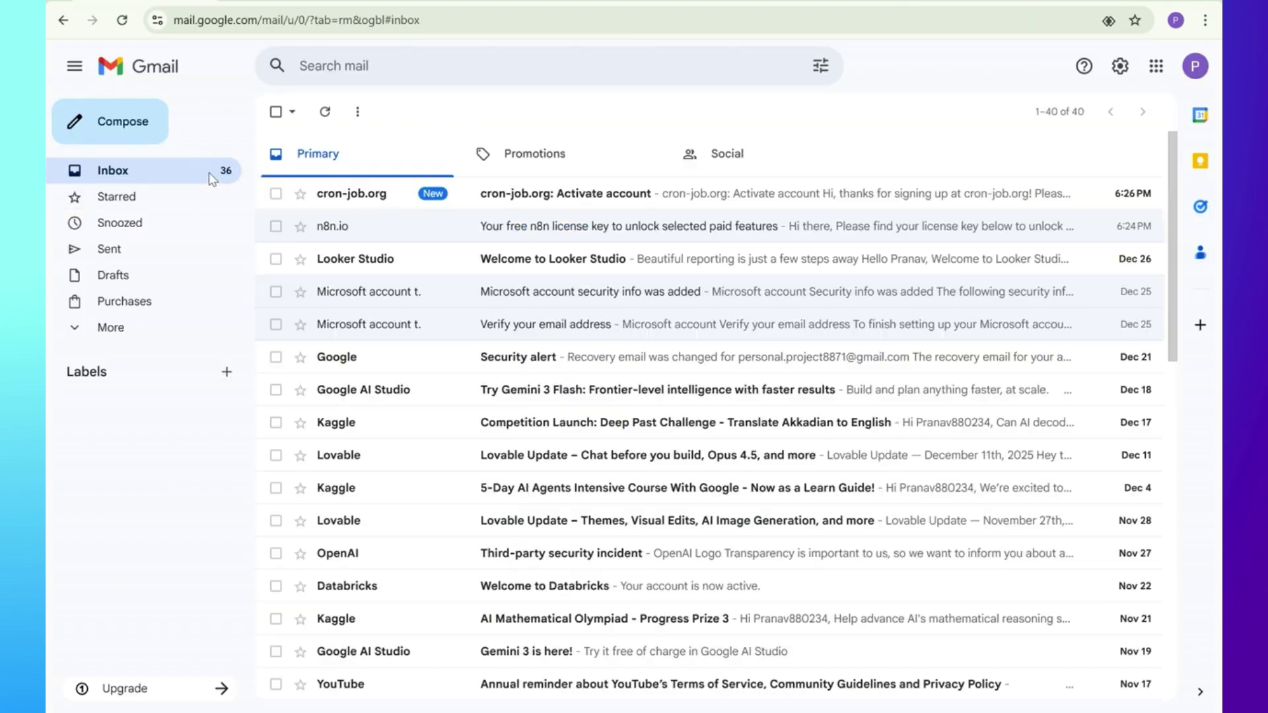
pyautogui.click(404, 193)
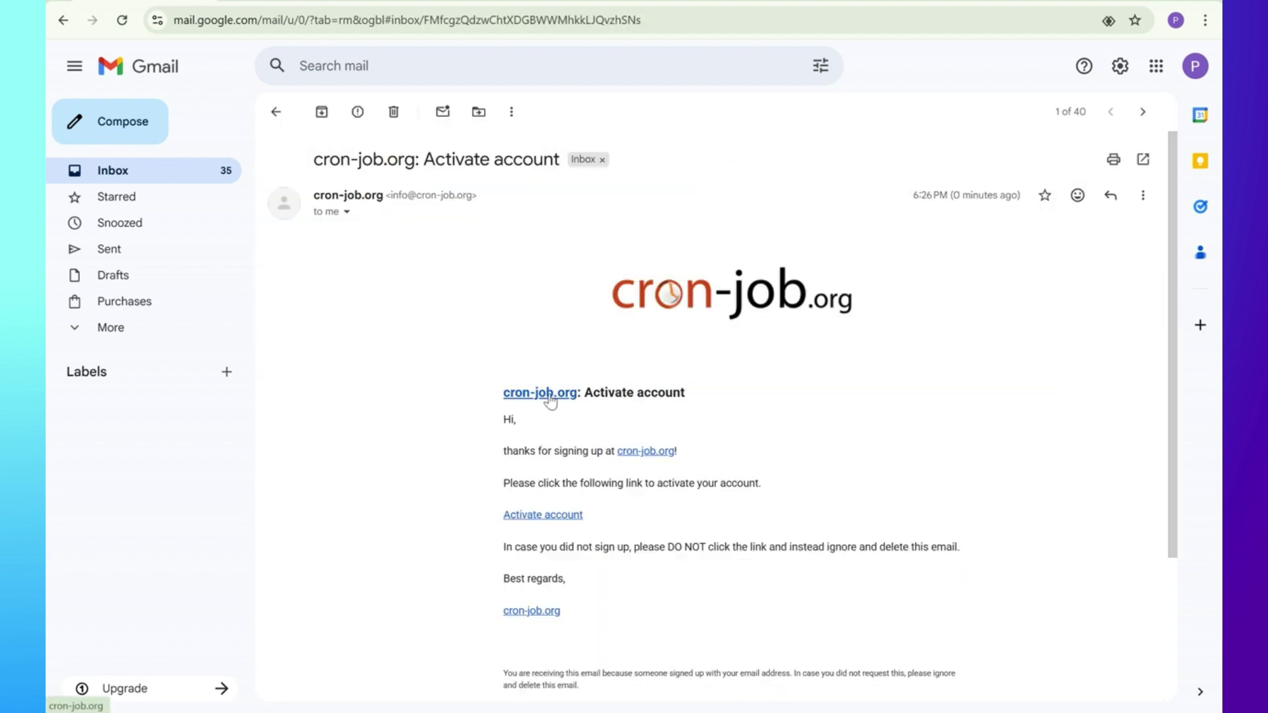
pyautogui.click(545, 516)
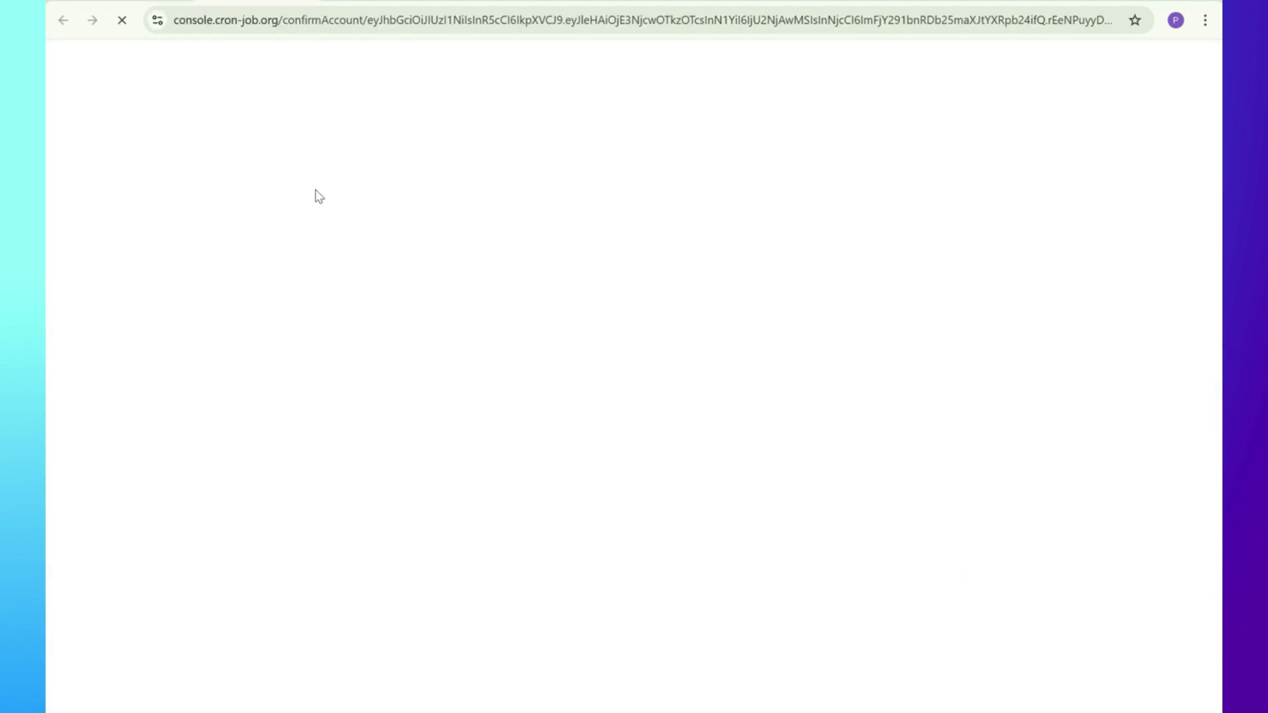
# Sign in to cron-job.org with the account's e-mail address and password.
pyautogui.click(504, 334)
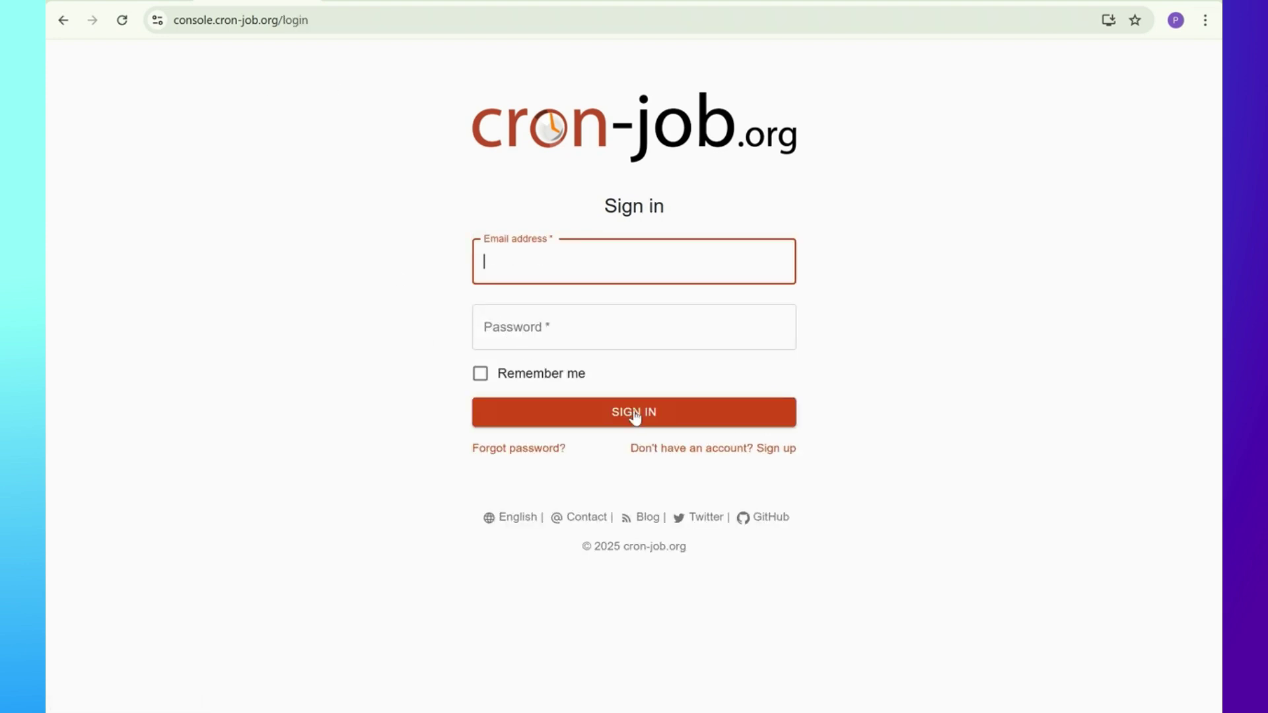
pyautogui.click(557, 280)
pyautogui.click(587, 311)
pyautogui.click(563, 333)
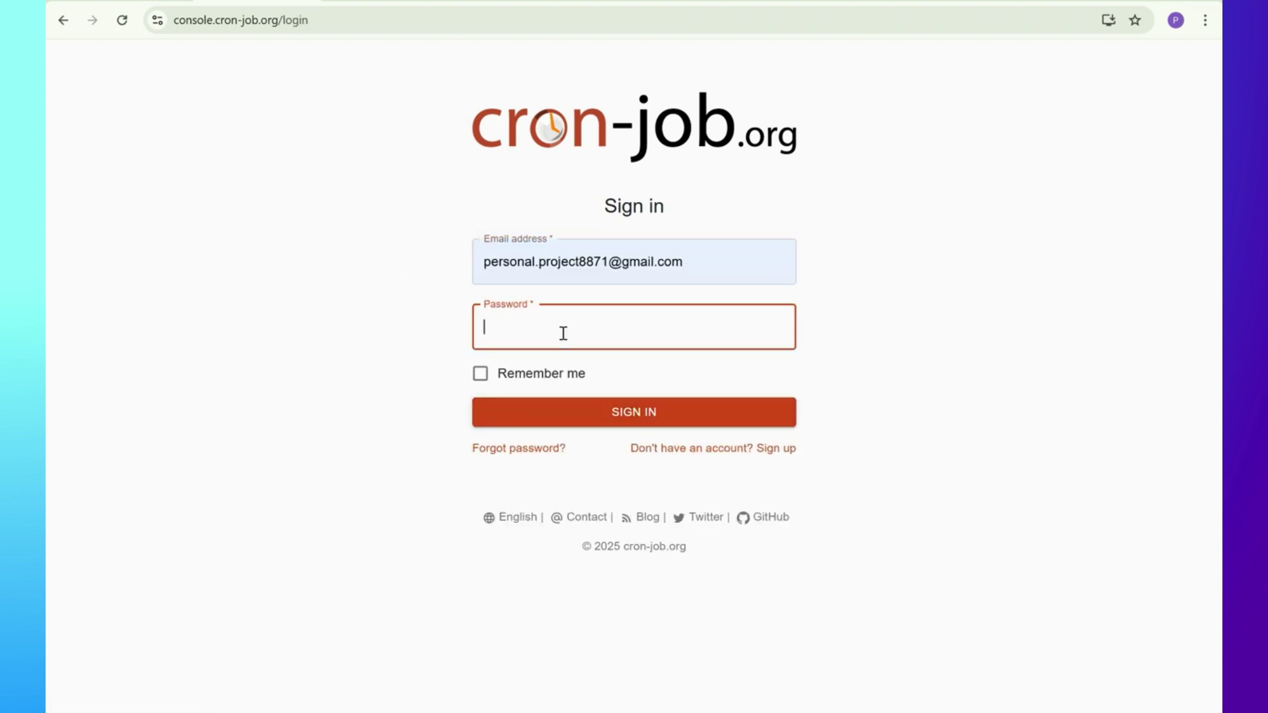
pyautogui.write('••••••••••')
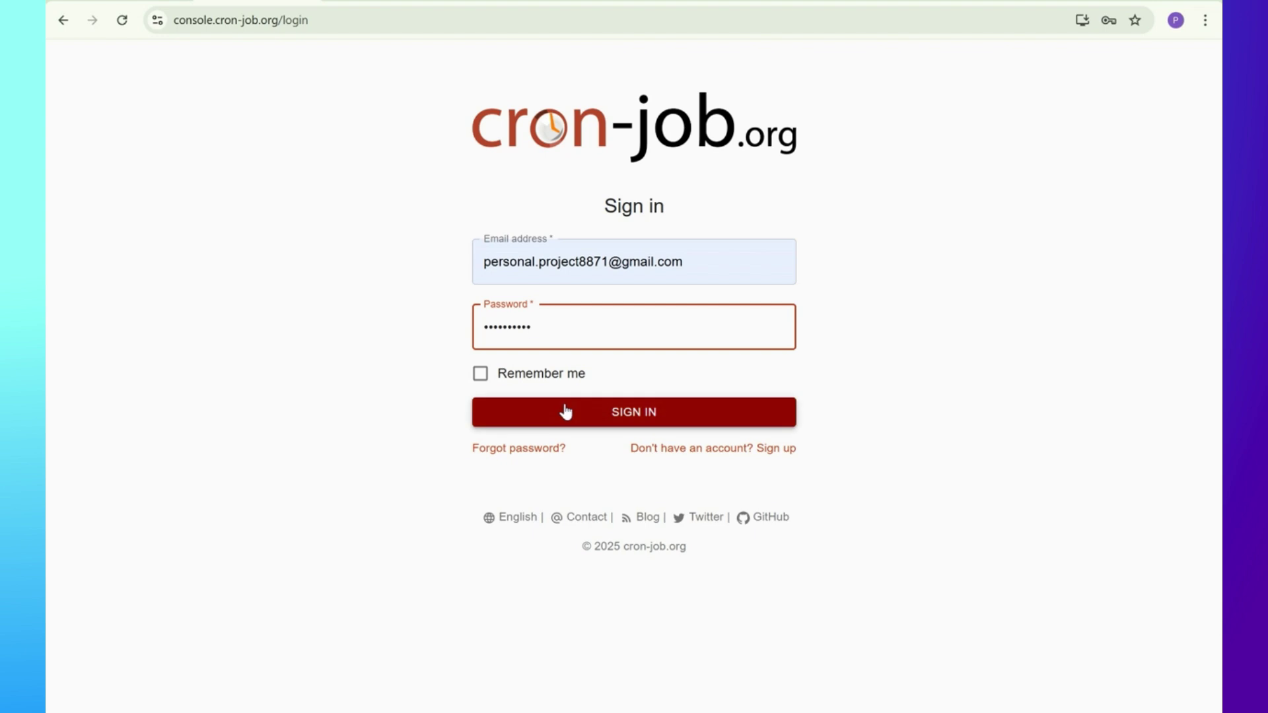
pyautogui.click(563, 410)
pyautogui.click(516, 185)
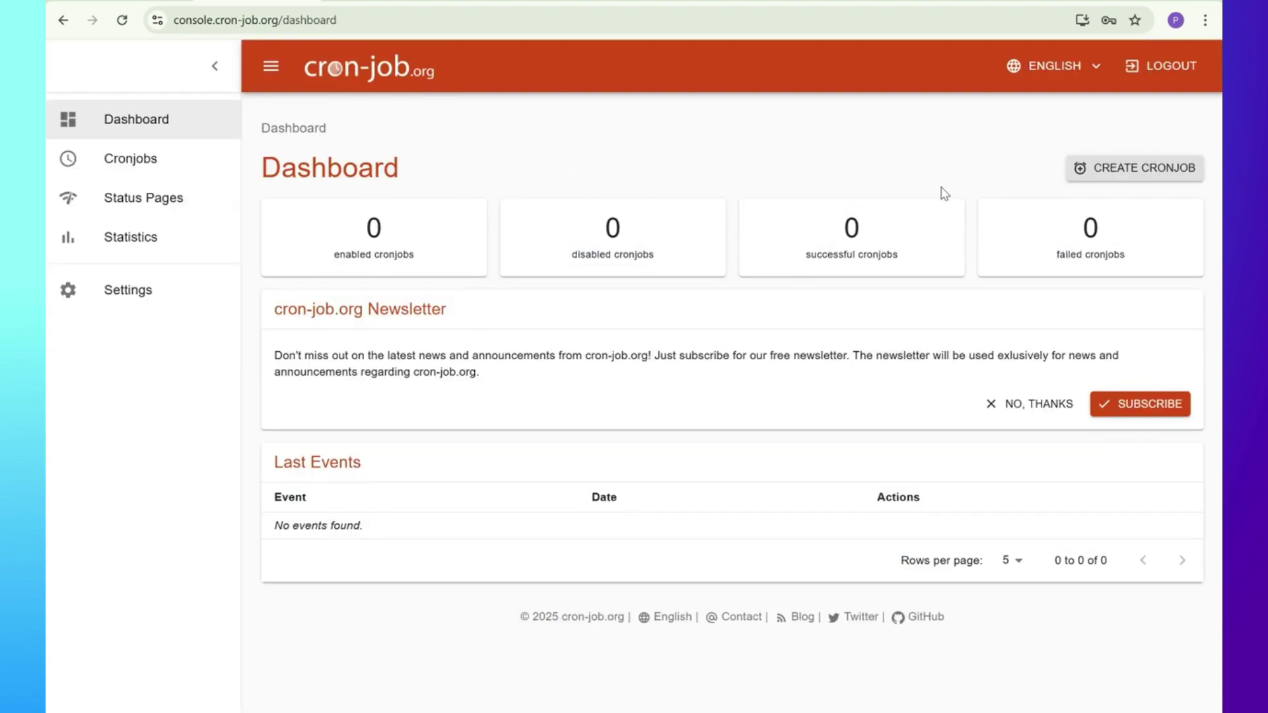
pyautogui.click(1128, 173)
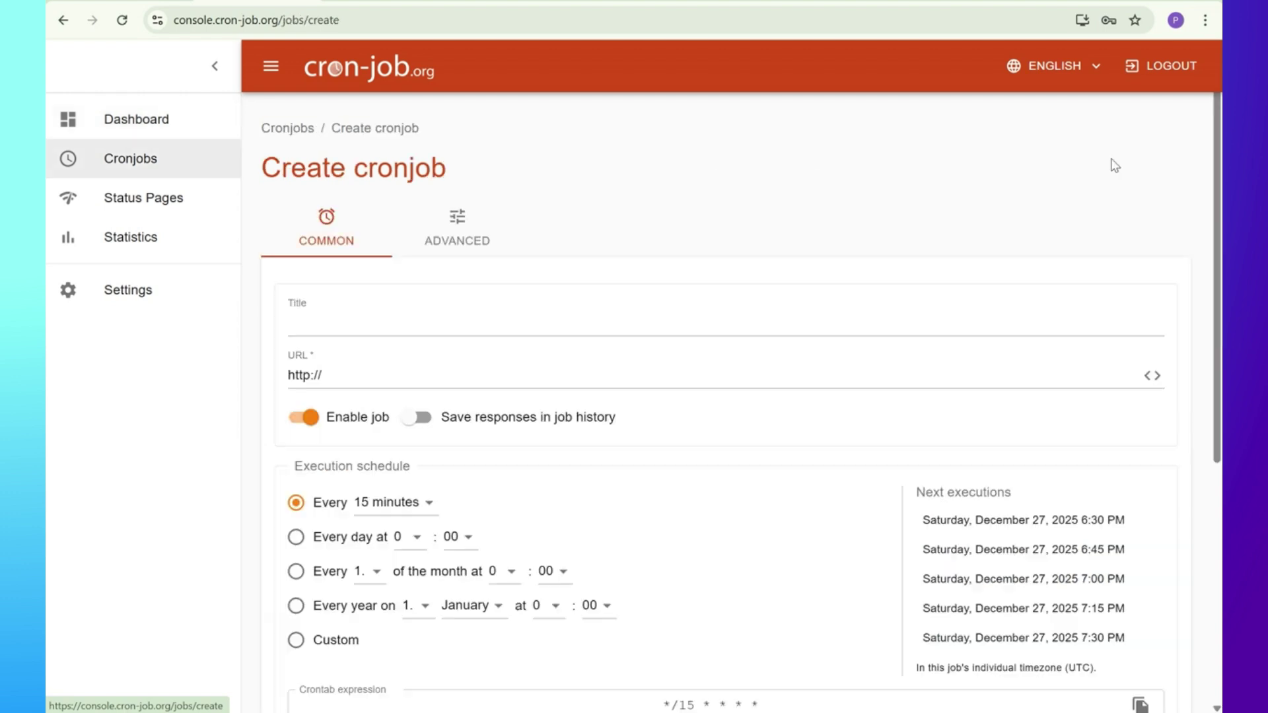
pyautogui.click(377, 324)
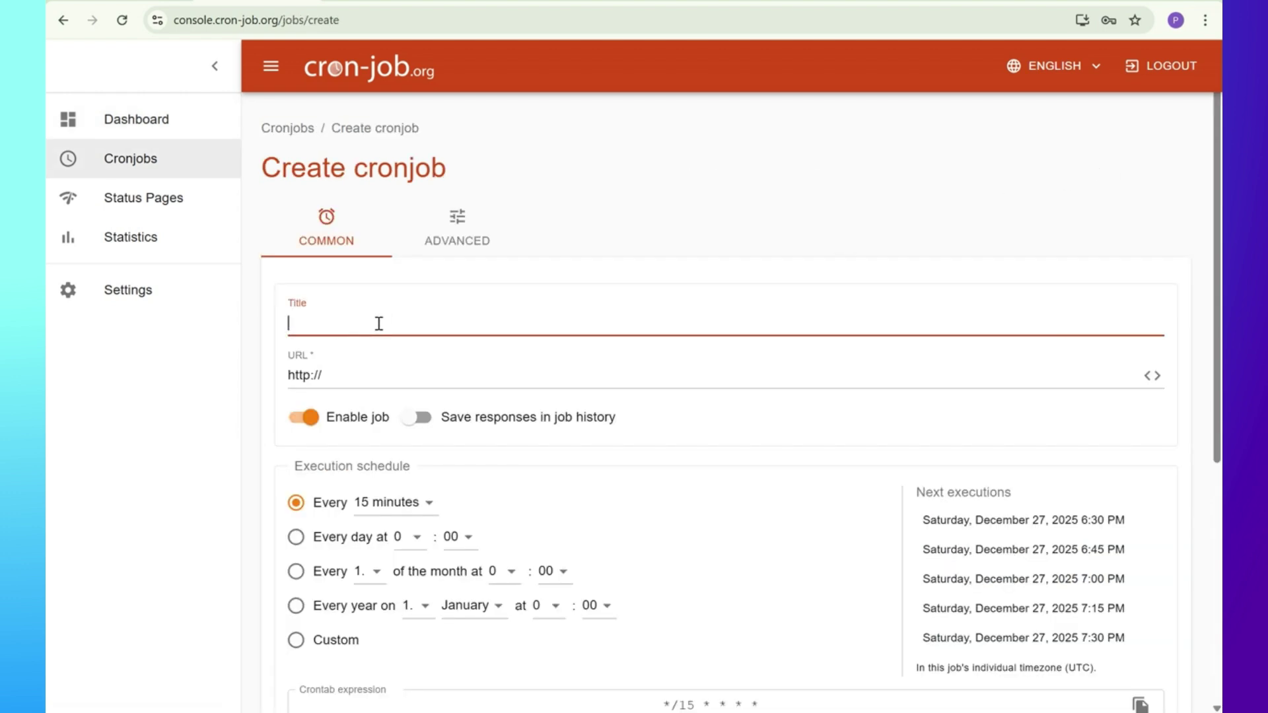
pyautogui.write('n8')
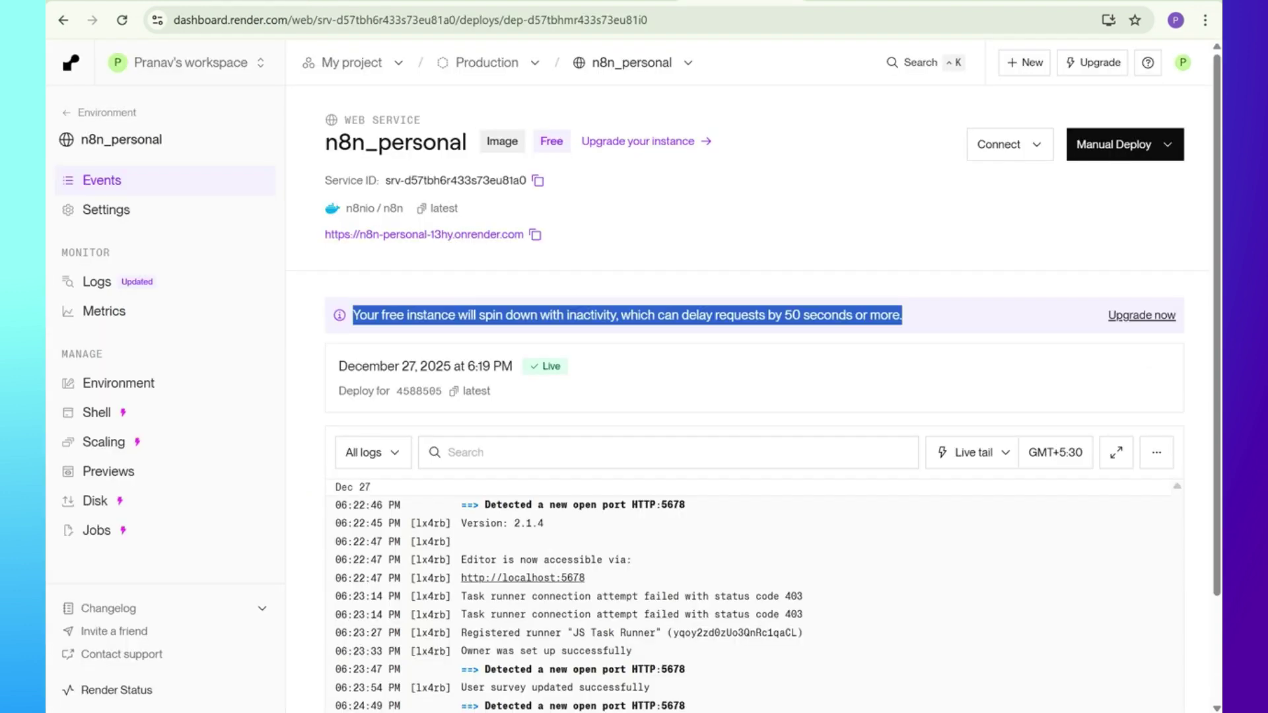
pyautogui.click(535, 234)
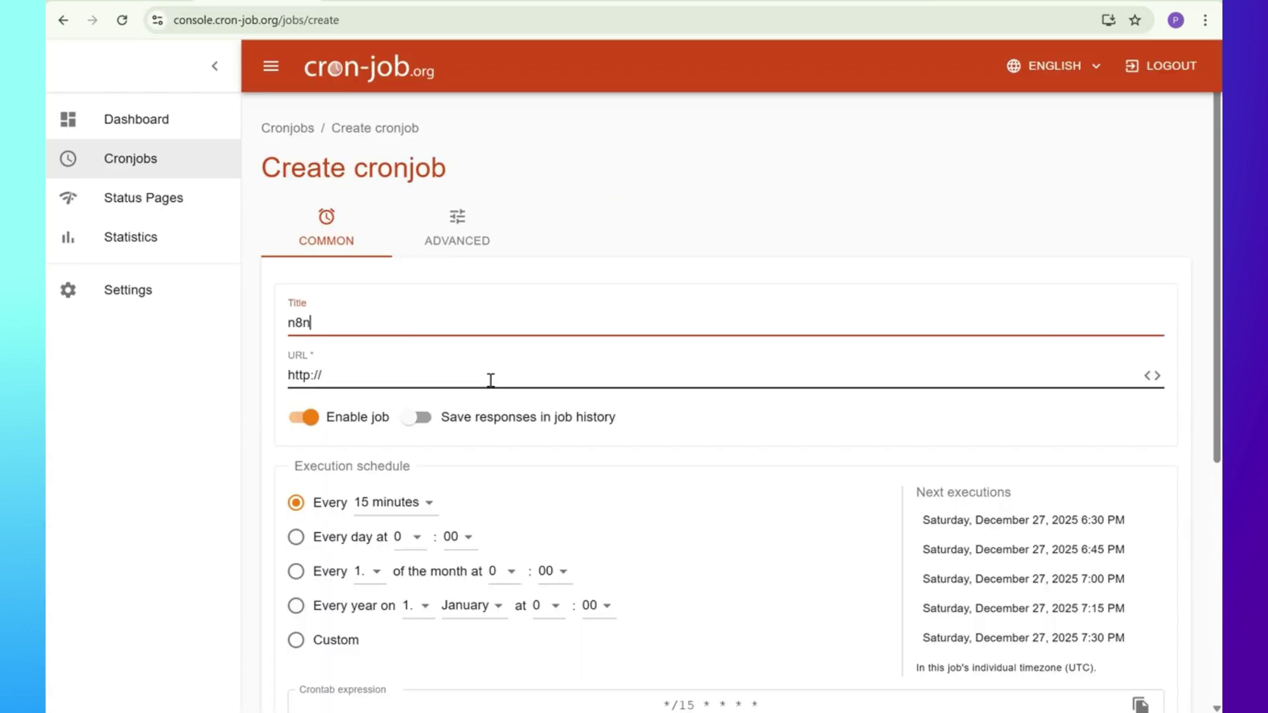
pyautogui.click(489, 376)
pyautogui.hotkey('ctrl', 'a')
pyautogui.hotkey('ctrl', 'v')
pyautogui.click(666, 428)
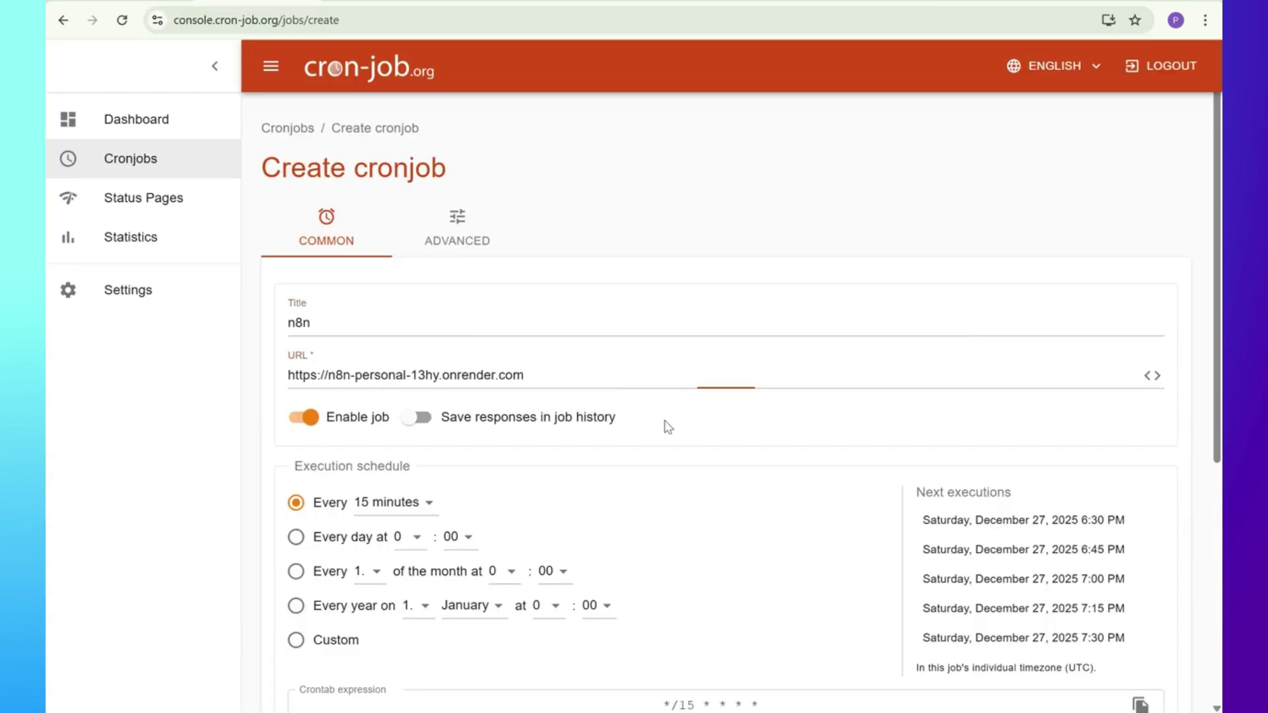
# Set the n8n cronjob's execution schedule to every 5 minutes.
pyautogui.scroll(-1, 667, 424)
pyautogui.click(423, 420)
pyautogui.click(397, 362)
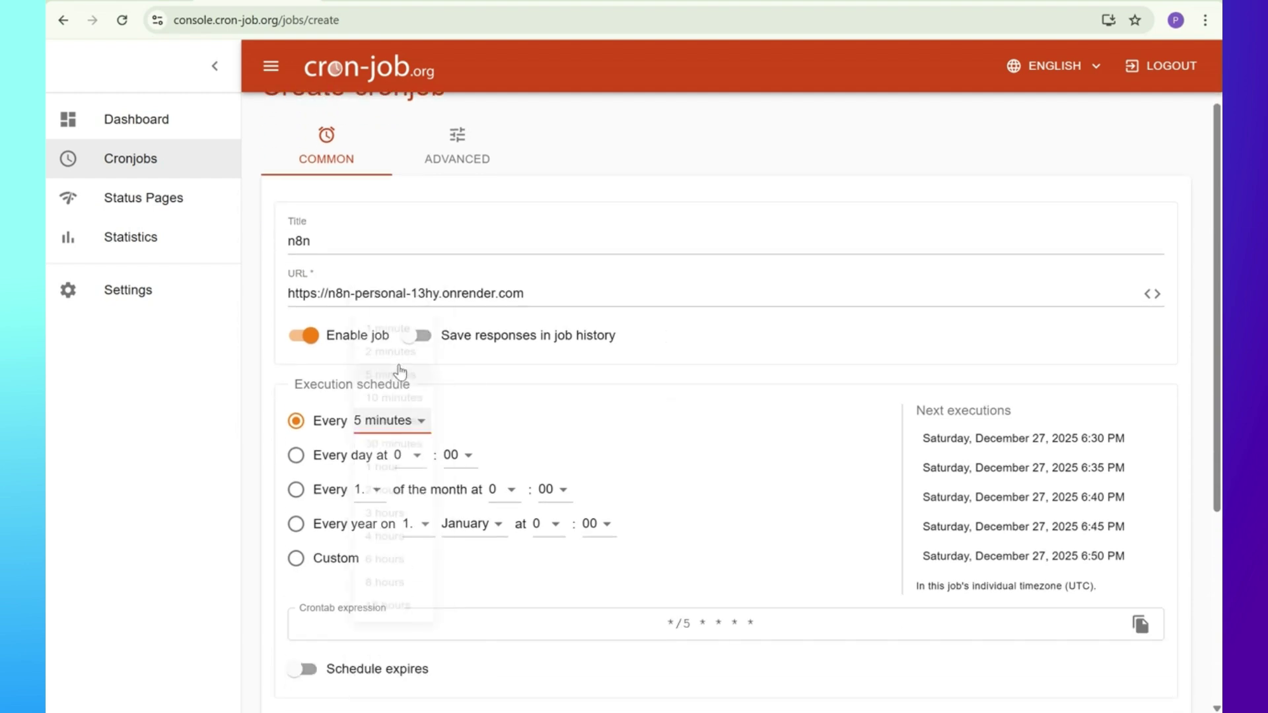
pyautogui.scroll(-2, 560, 396)
pyautogui.scroll(-2, 560, 396)
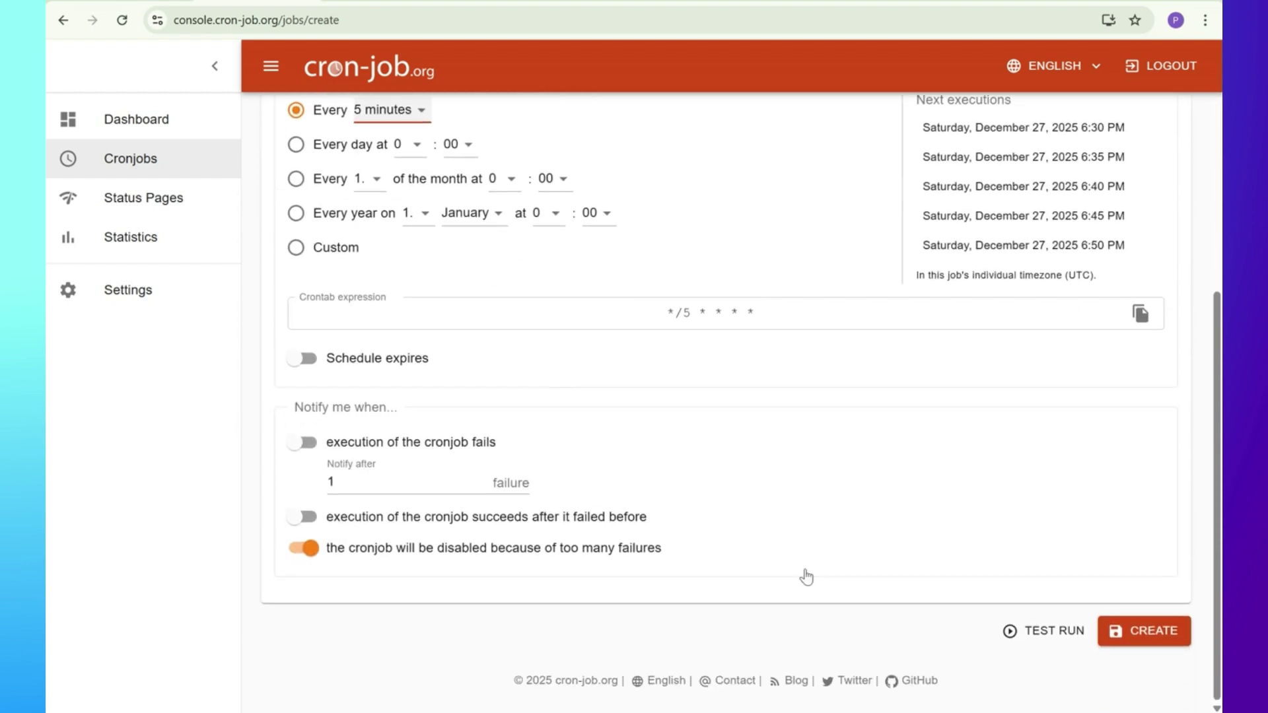
pyautogui.click(1027, 634)
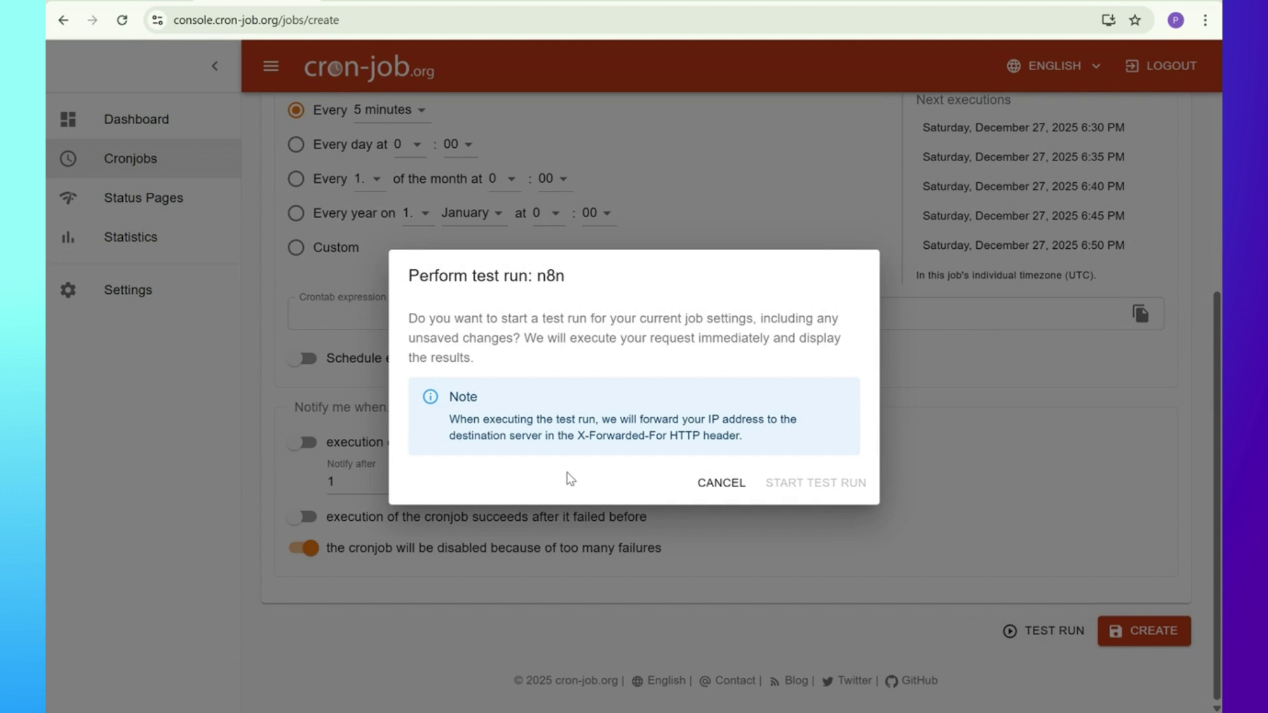
pyautogui.click(729, 487)
# Review the schedule and notification options, create the n8n cronjob, and return to the n8n instance's workflows page.
pyautogui.scroll(1, 506, 430)
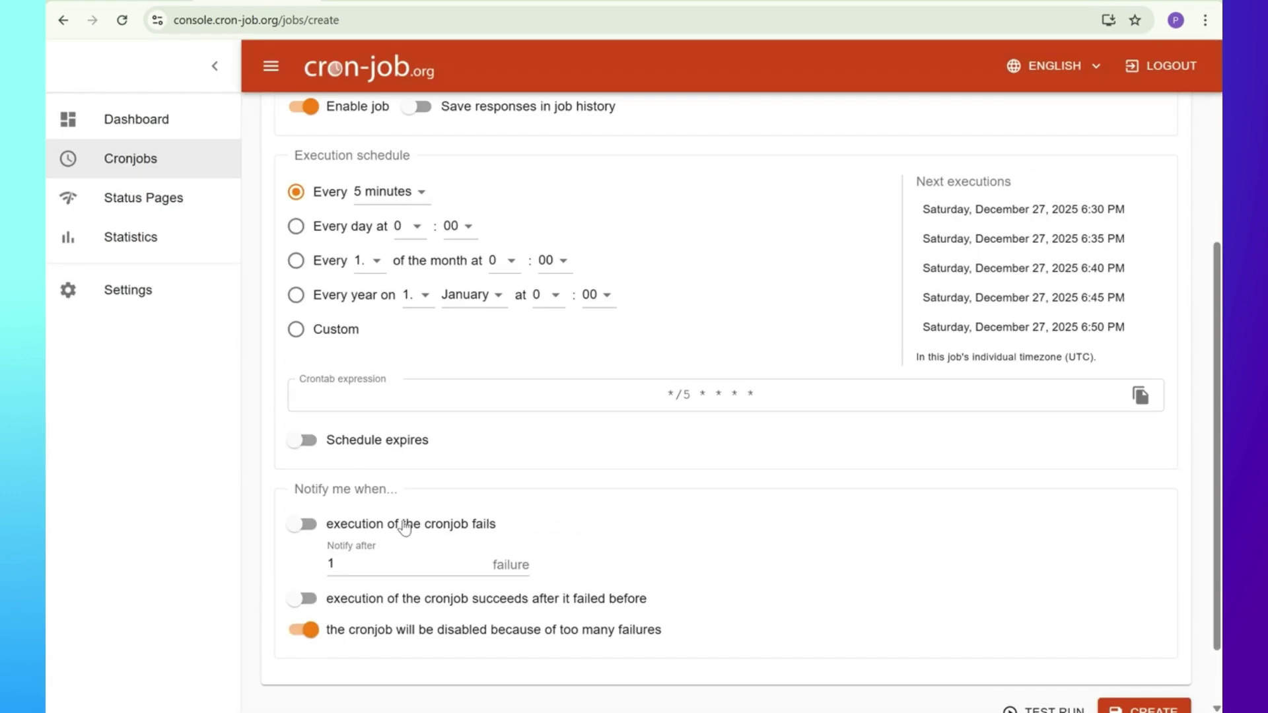
pyautogui.scroll(1, 370, 601)
pyautogui.scroll(-1, 357, 601)
pyautogui.scroll(1, 350, 603)
pyautogui.scroll(3, 350, 602)
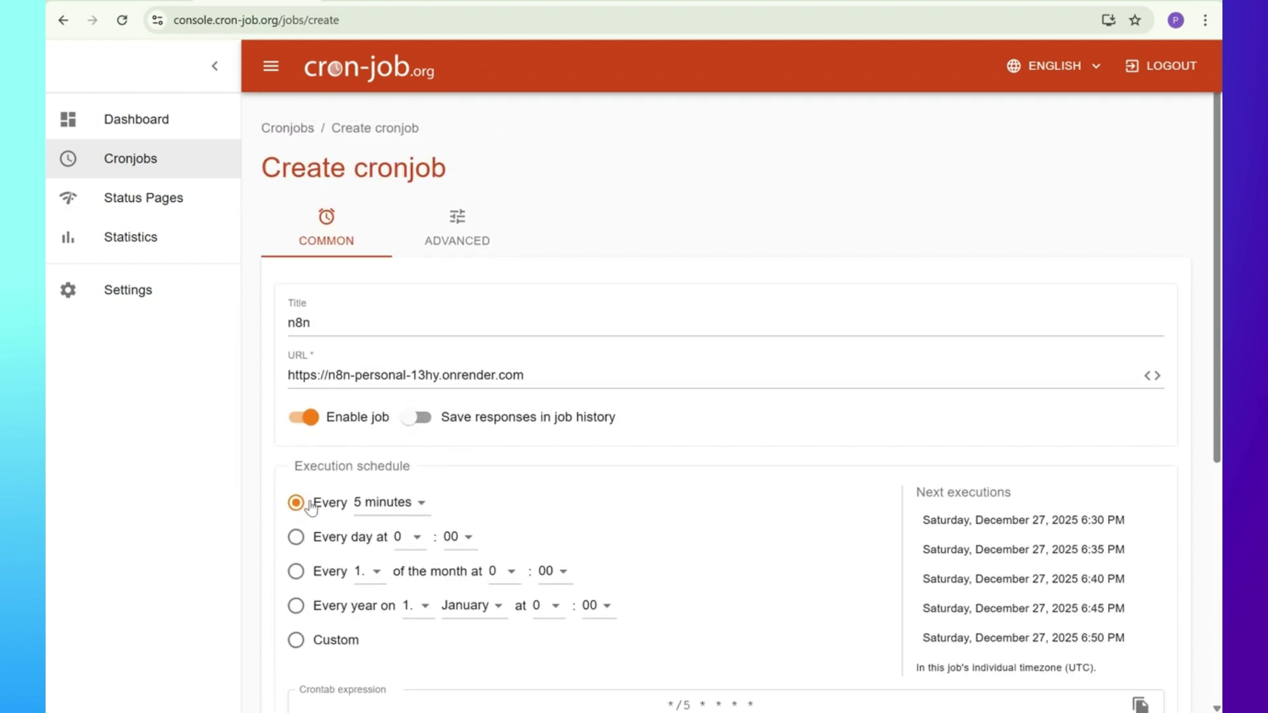
pyautogui.scroll(-4, 395, 519)
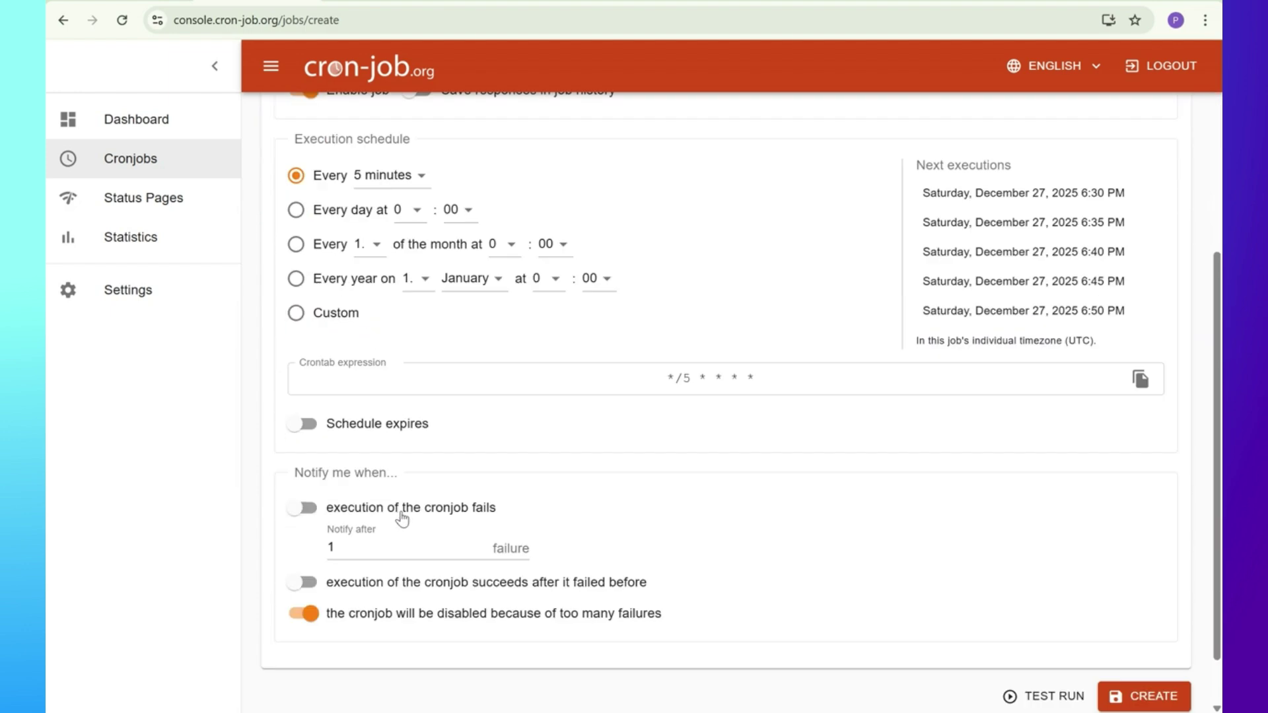
pyautogui.click(1137, 694)
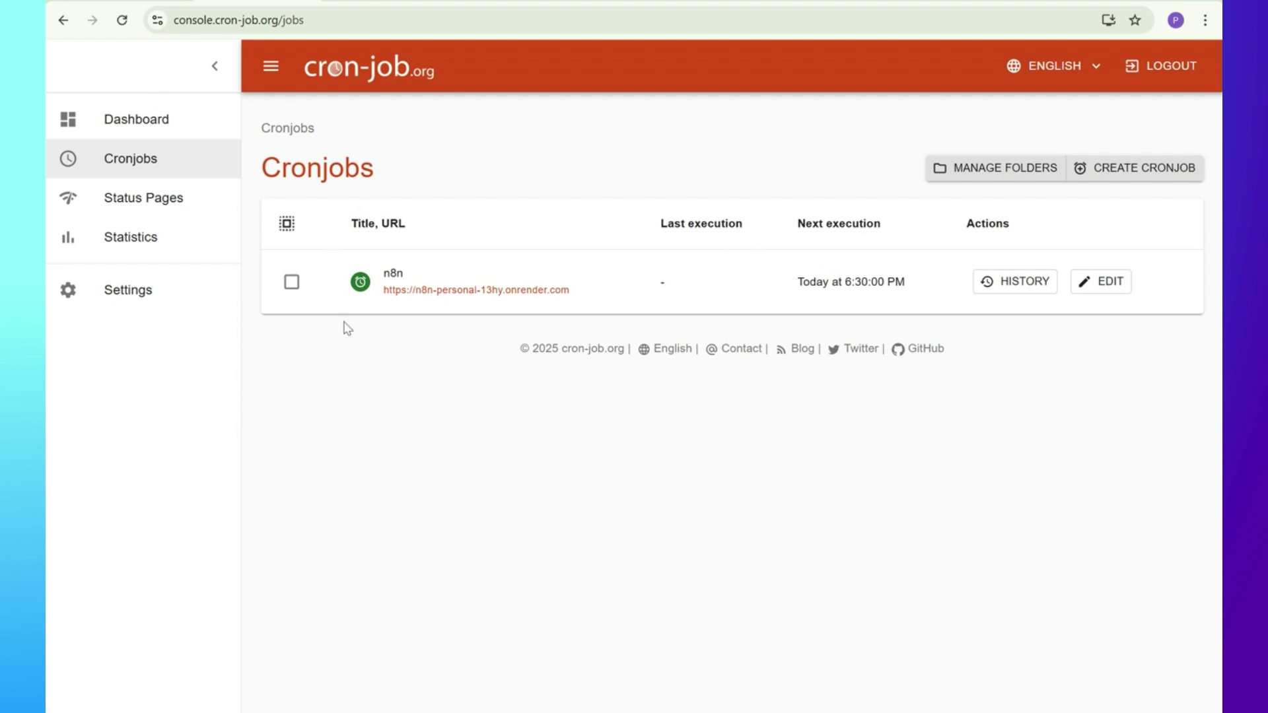
pyautogui.click(918, 2)
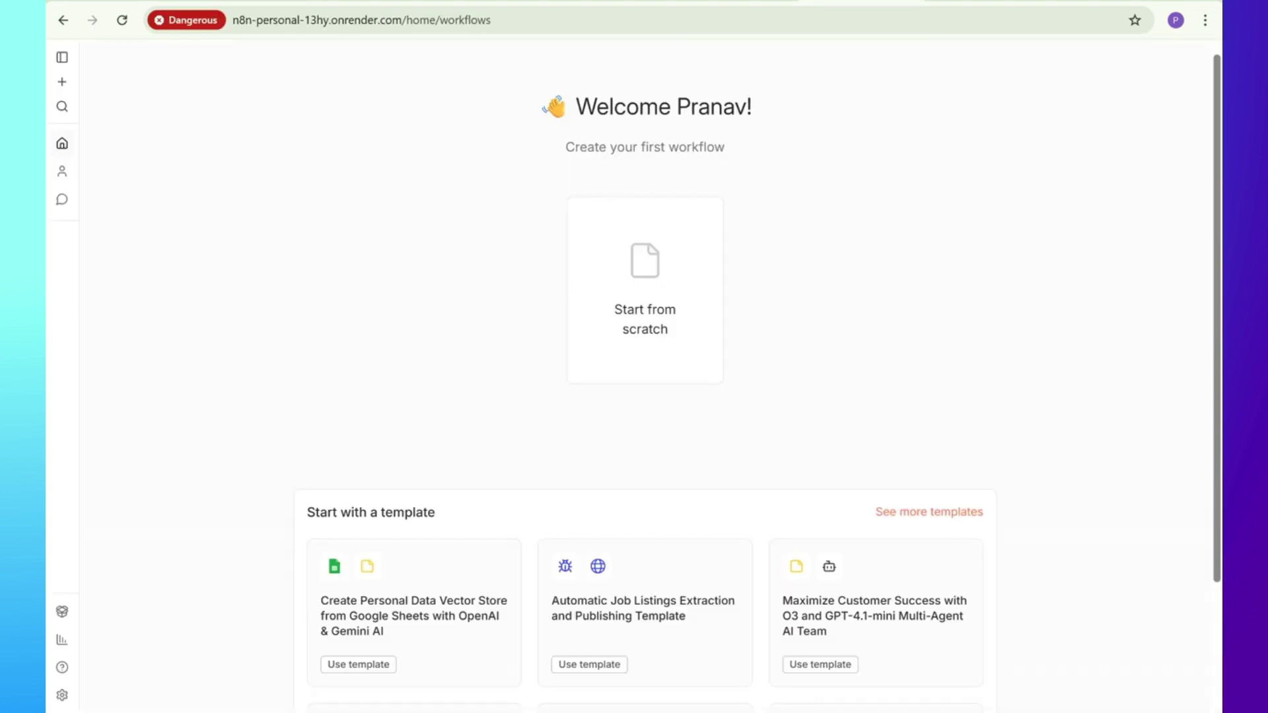